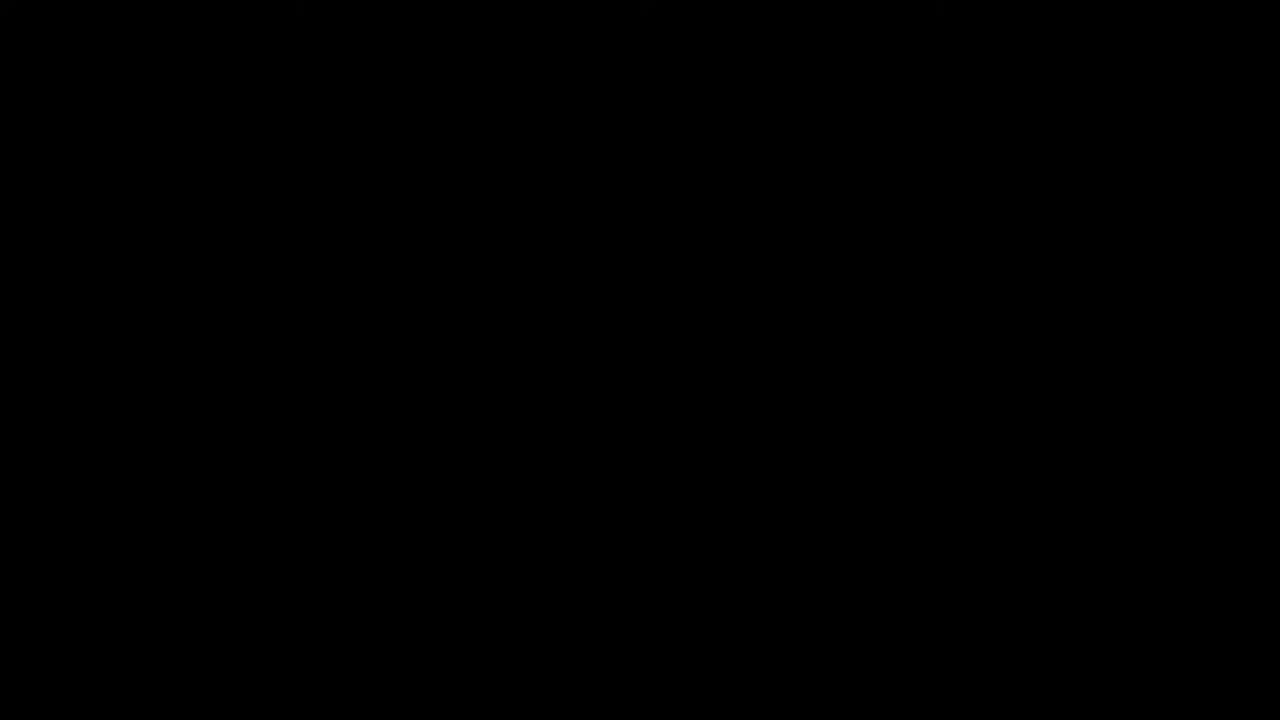
Type the Spanish headers Actividades in A1 and Estado in B1
text(Actividades)
key(Tab)
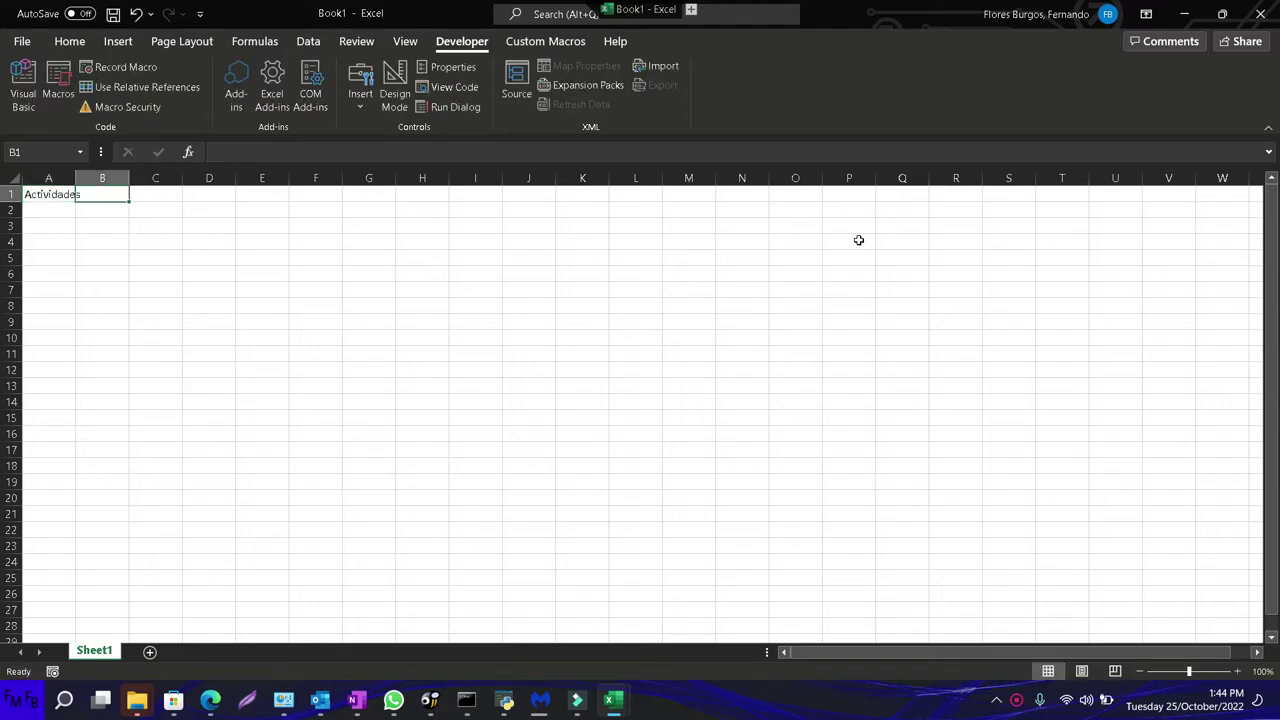
text(Estado)
key(Tab)
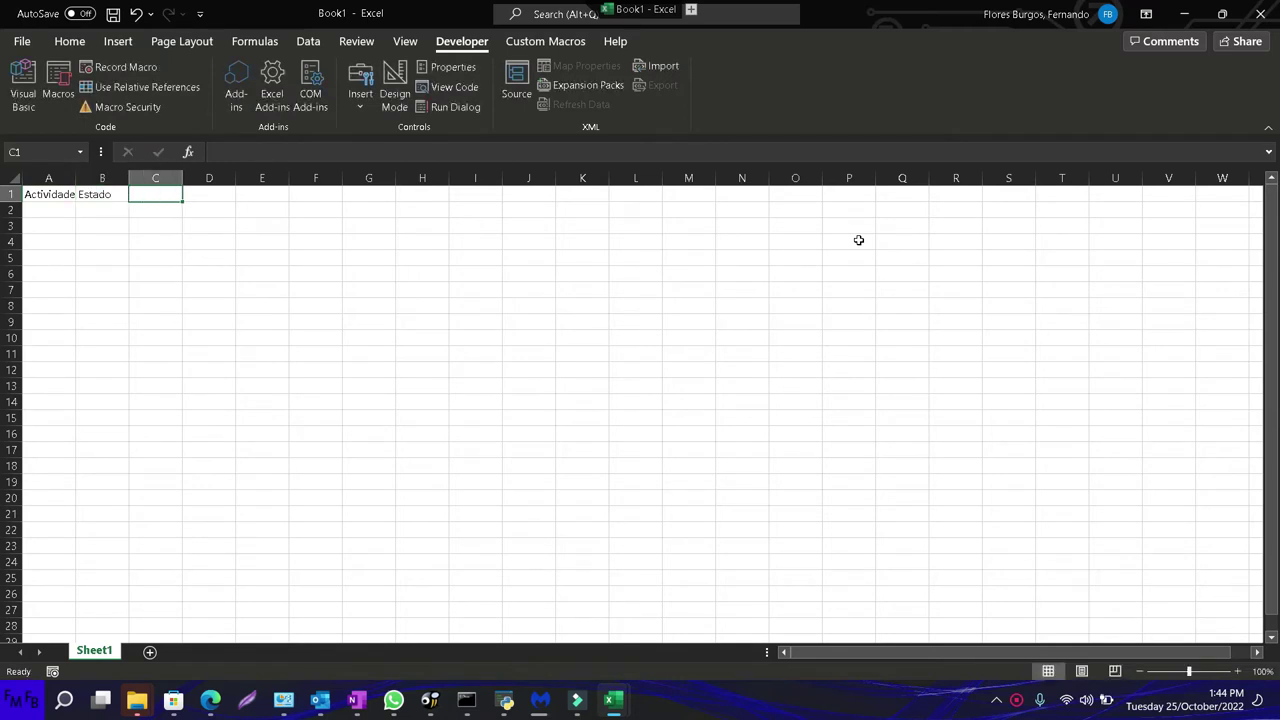
Extend the headers to Actividades/Activities and Estado/Status, and add Ayuda/Help in C1
key(Left)
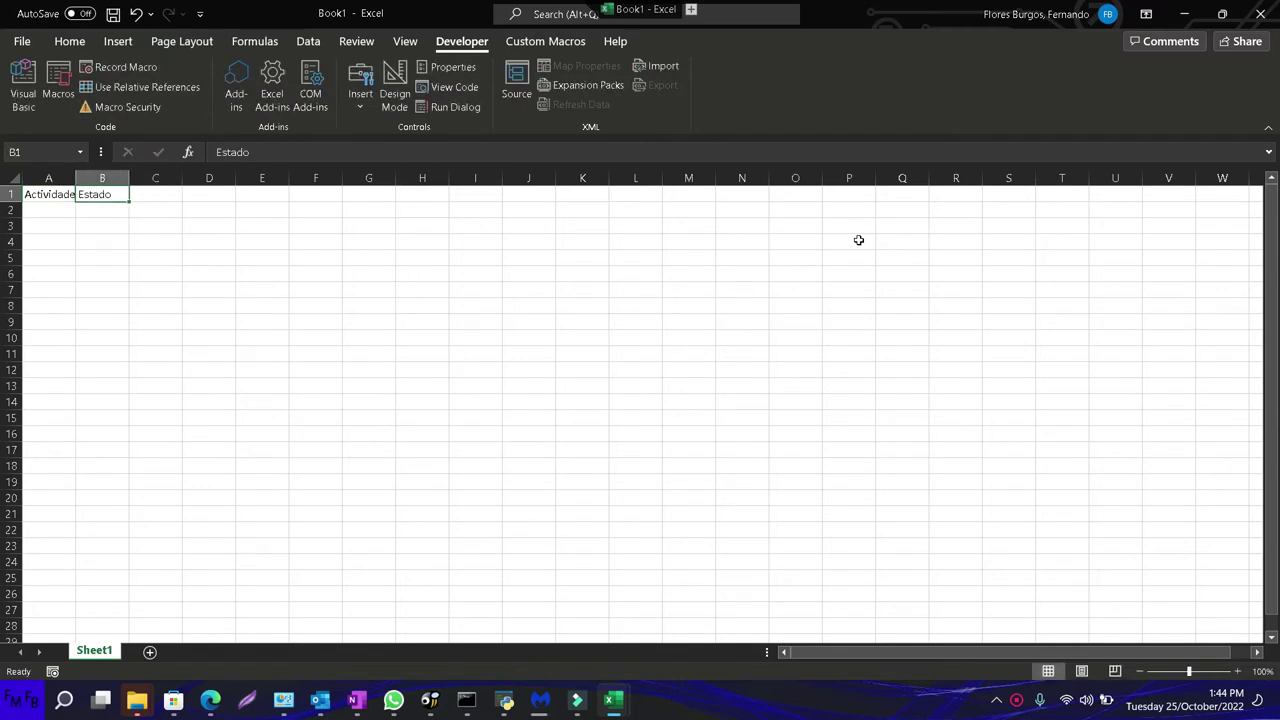
key(Left)
key(F2)
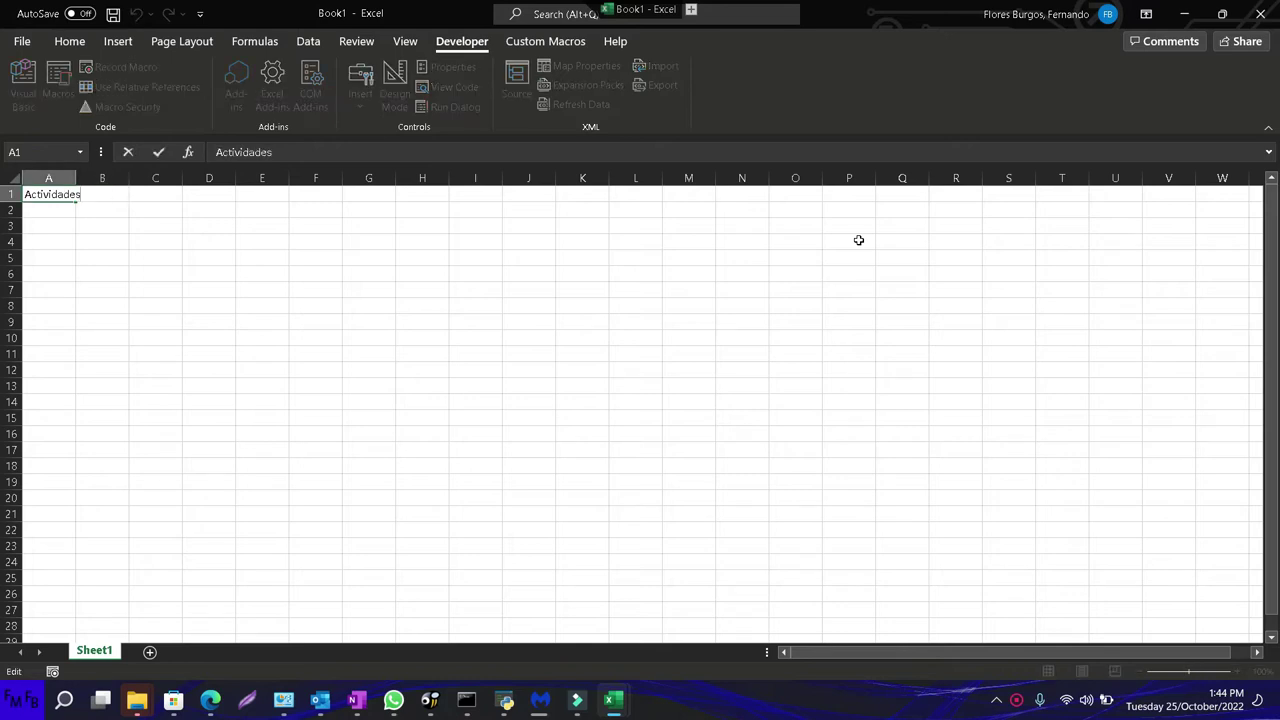
text(/Activities)
key(Tab)
text(Estado)
key(F2)
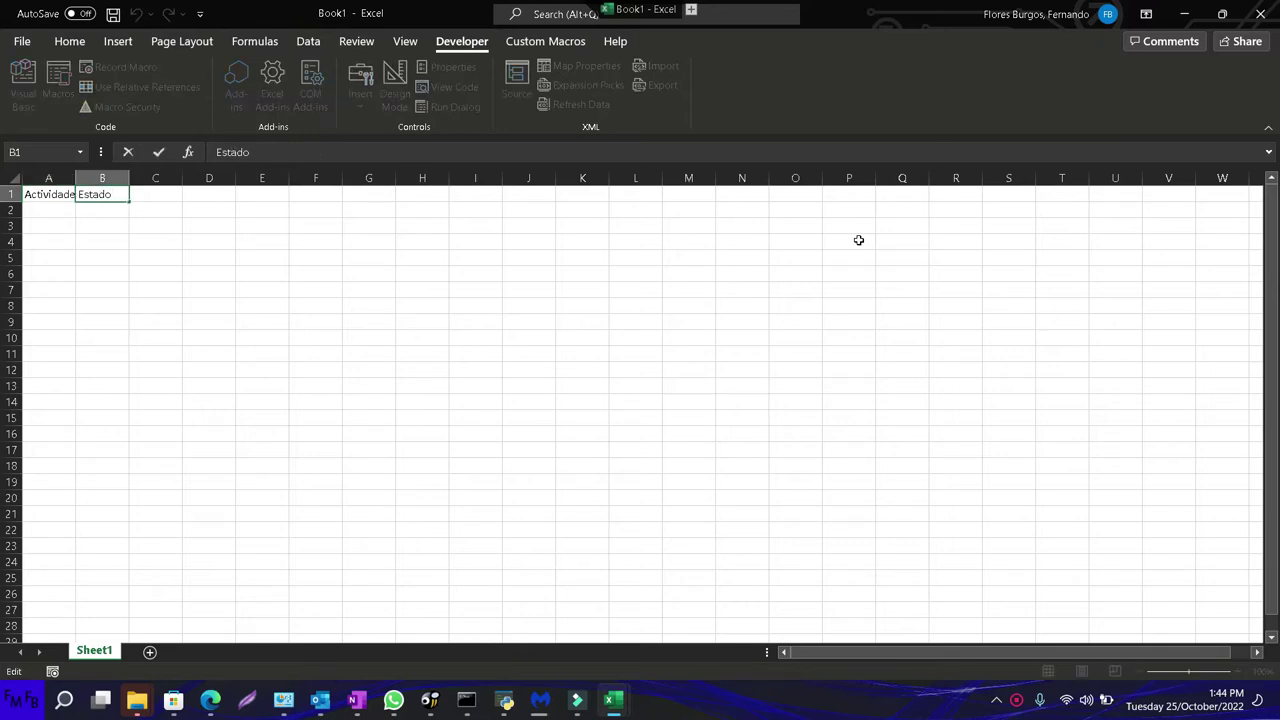
text(/Status)
key(Tab)
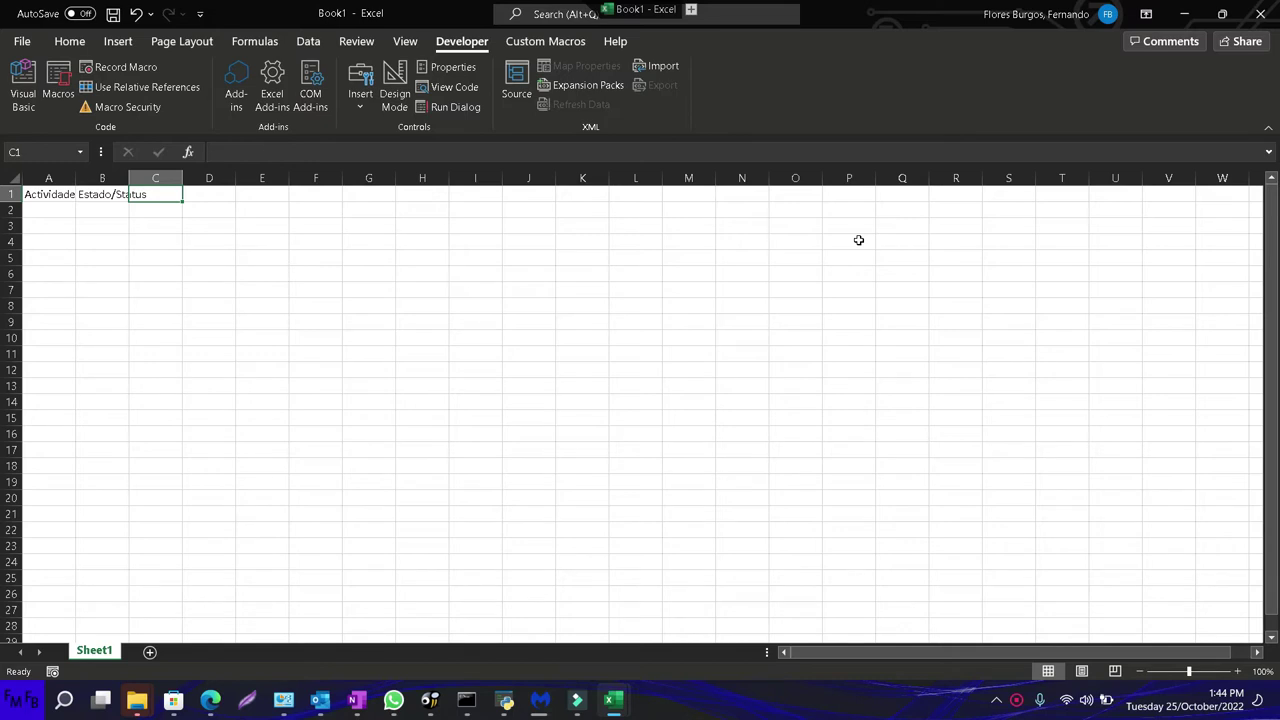
text(Ayuda/Help)
key(Tab)
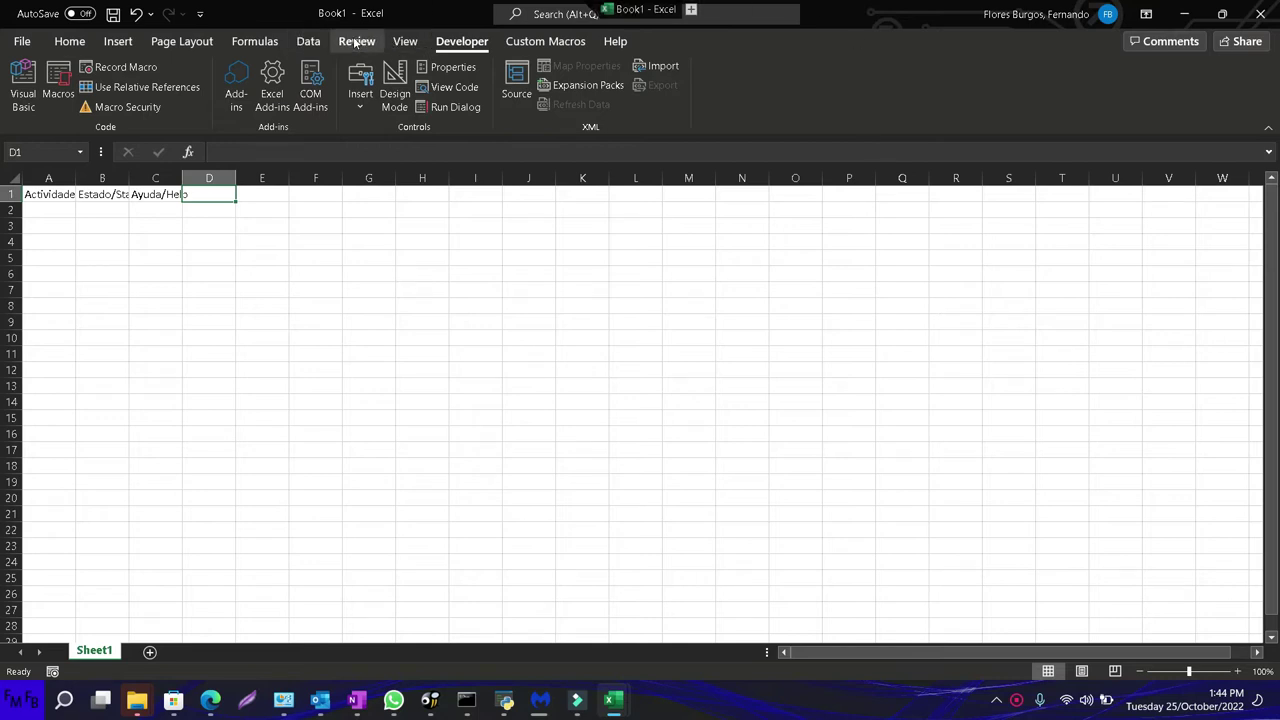
Draw a rounded rectangle across H2–L5 and label it Lock/Bloquear
click(117, 41)
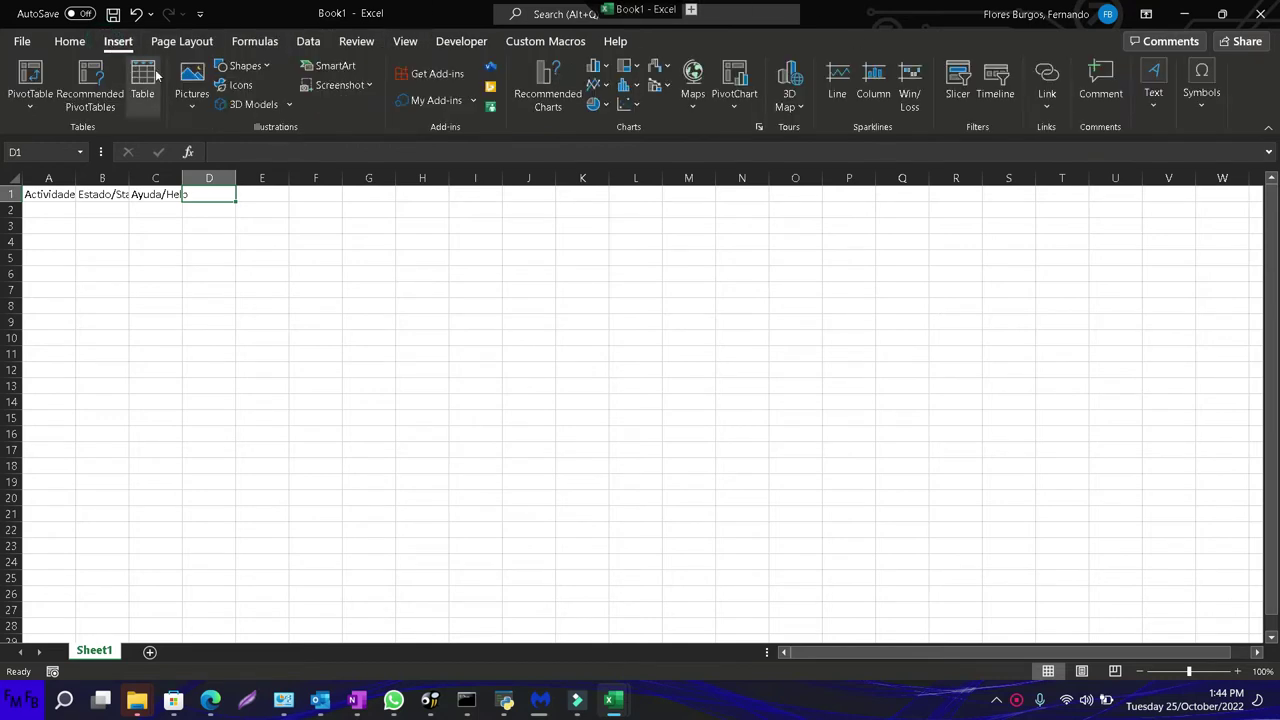
click(398, 106)
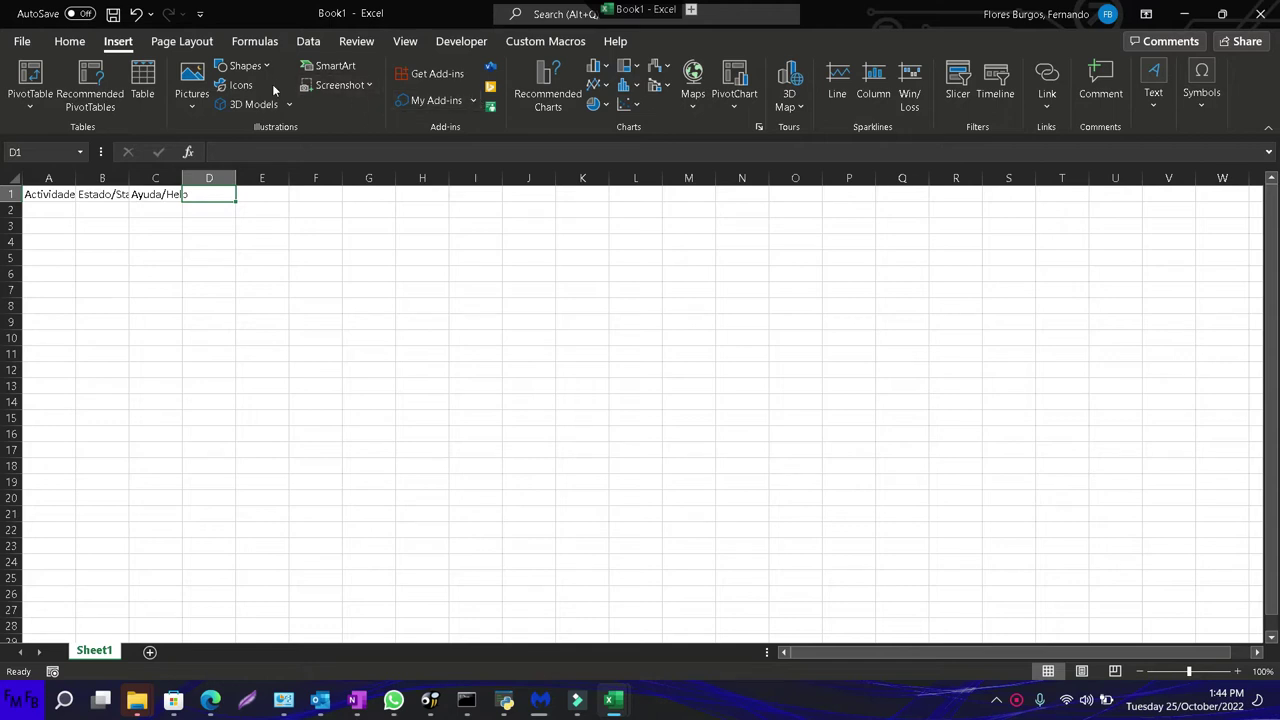
click(245, 66)
click(285, 108)
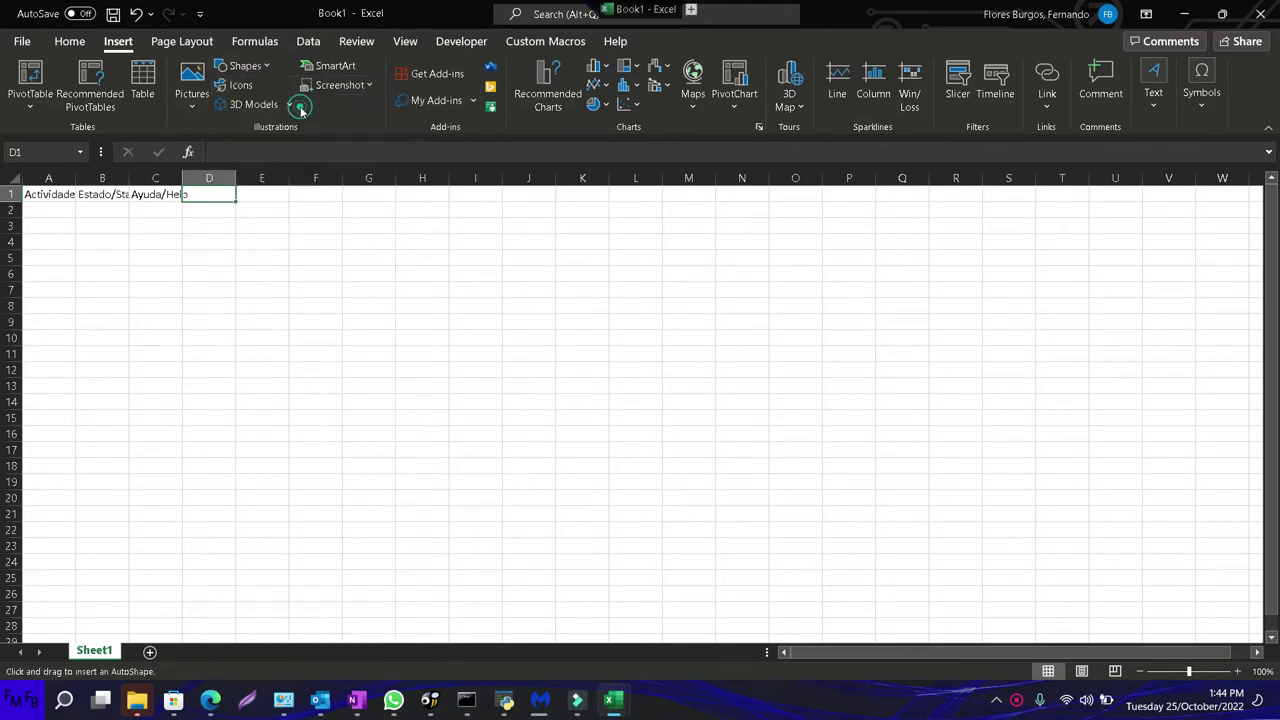
mouse_move(415, 208)
mouse_down()
mouse_move(566, 234)
mouse_move(636, 262)
mouse_up()
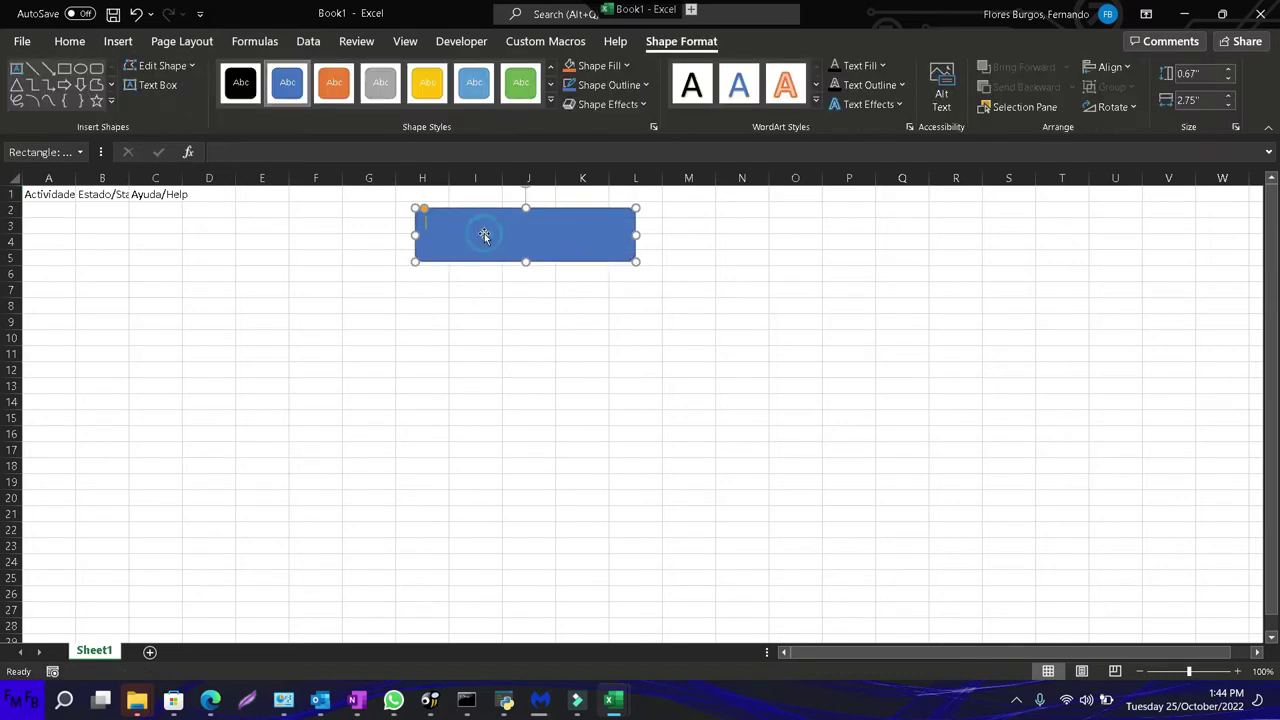
text(Lock)
text(/)
text(Bloquear)
Format the rectangle text as 24 pt, bold, and centred both ways
key(ctrl+a)
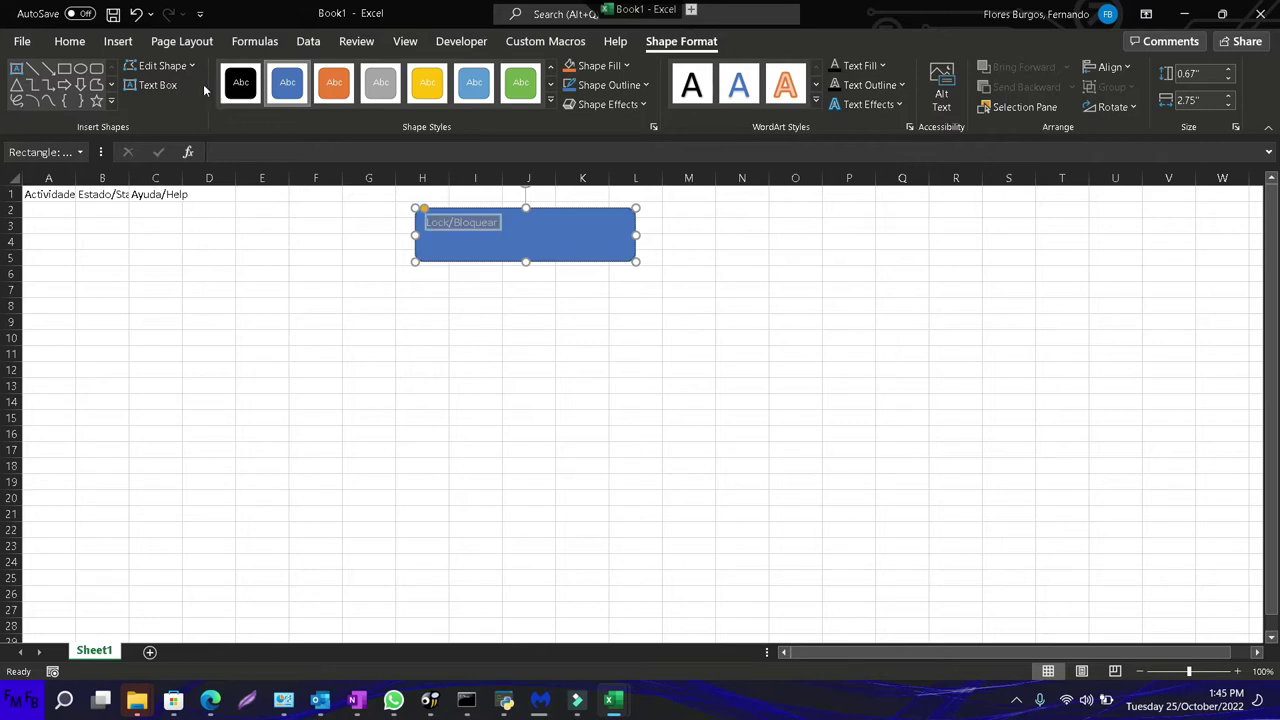
click(67, 41)
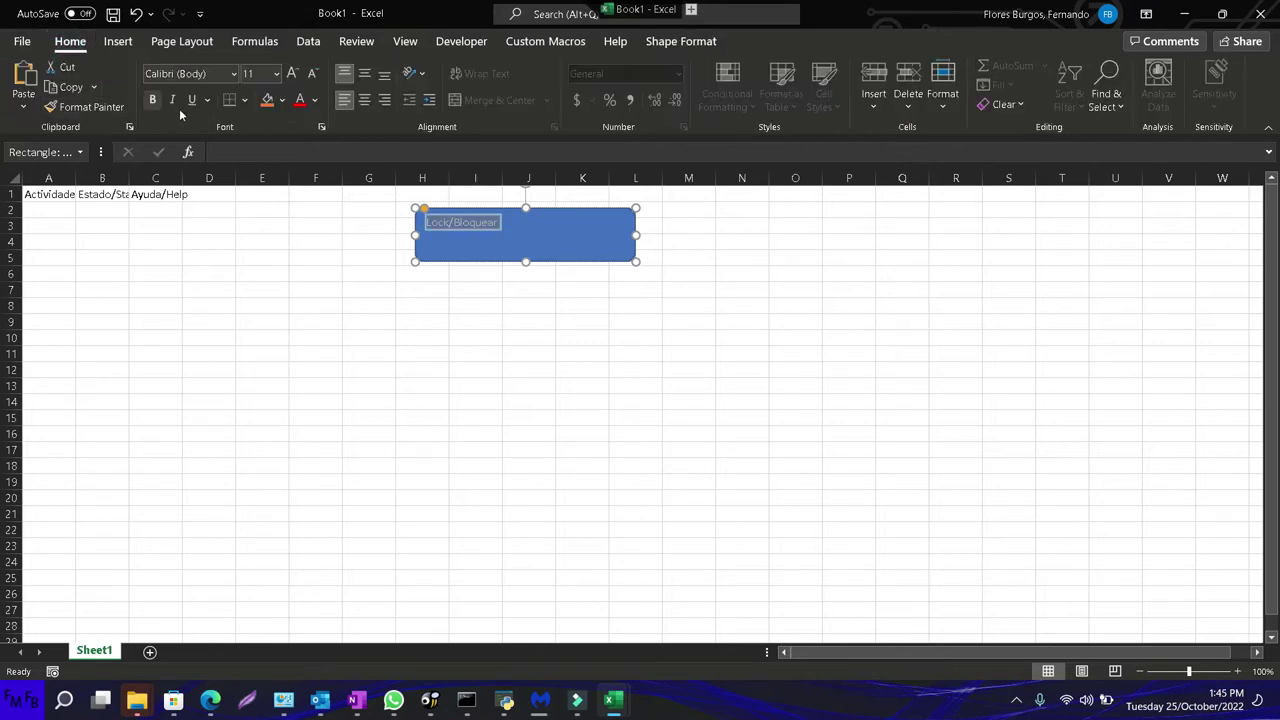
click(266, 74)
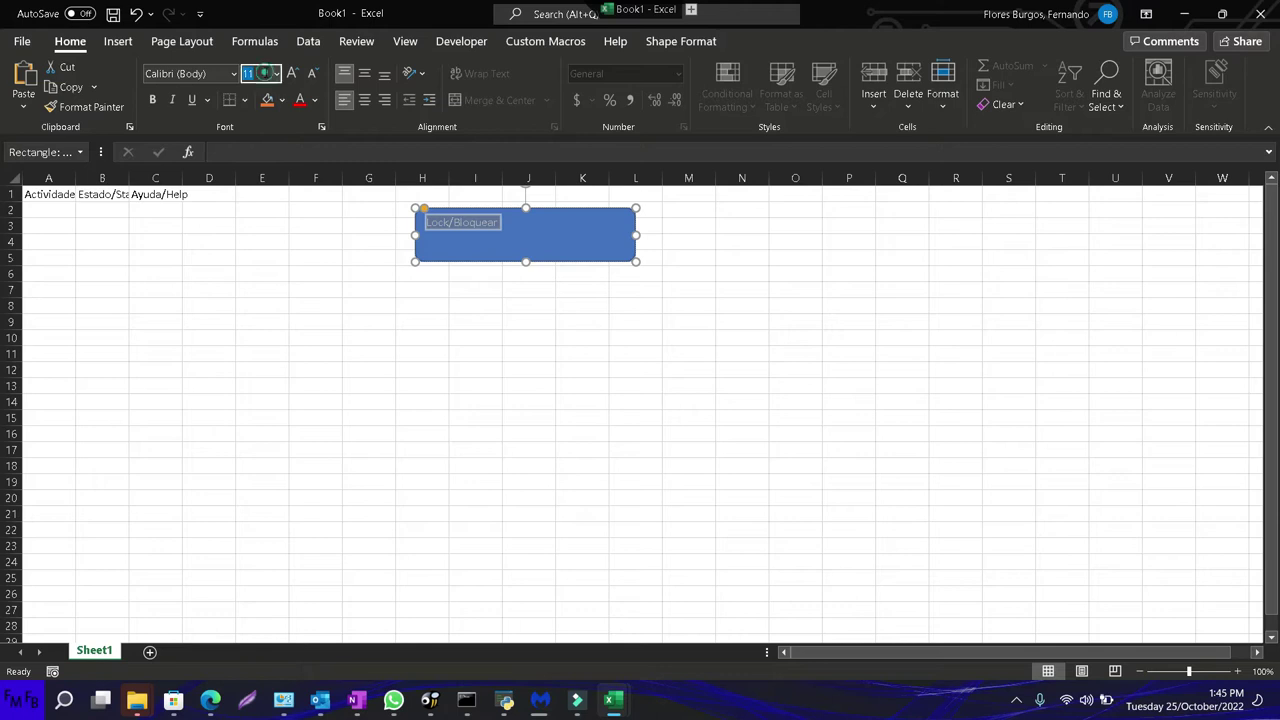
click(276, 76)
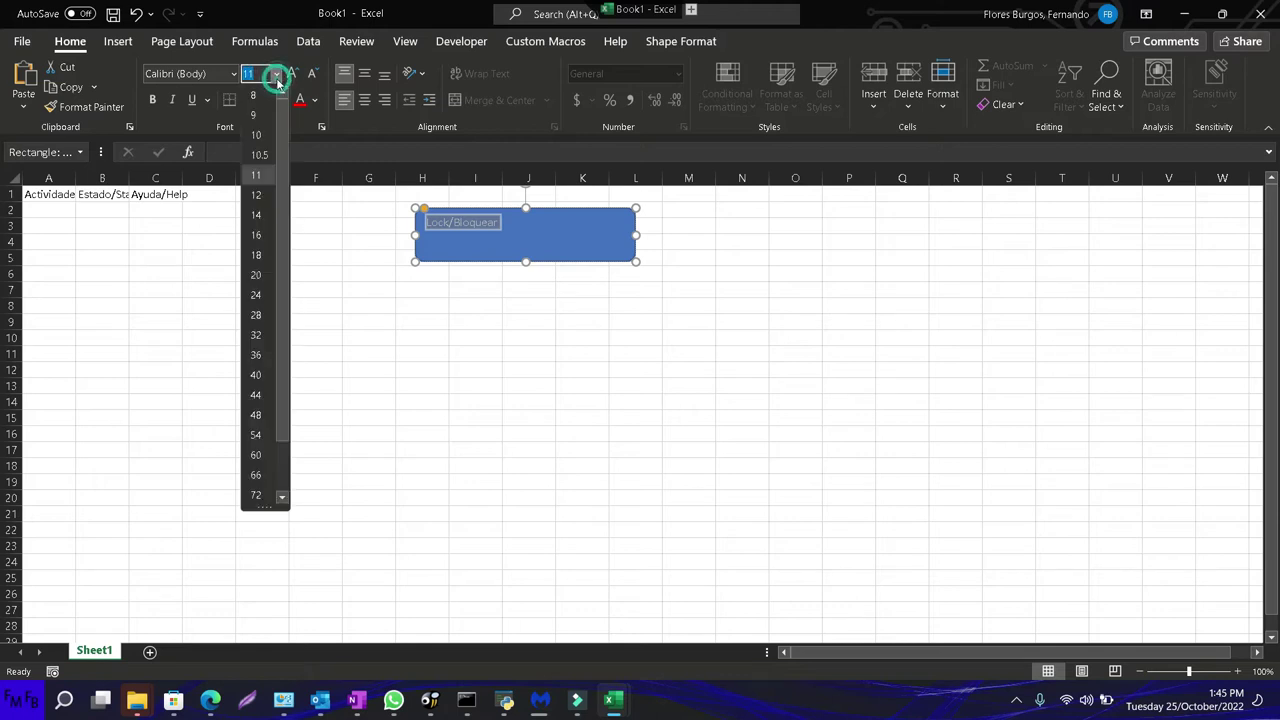
click(256, 296)
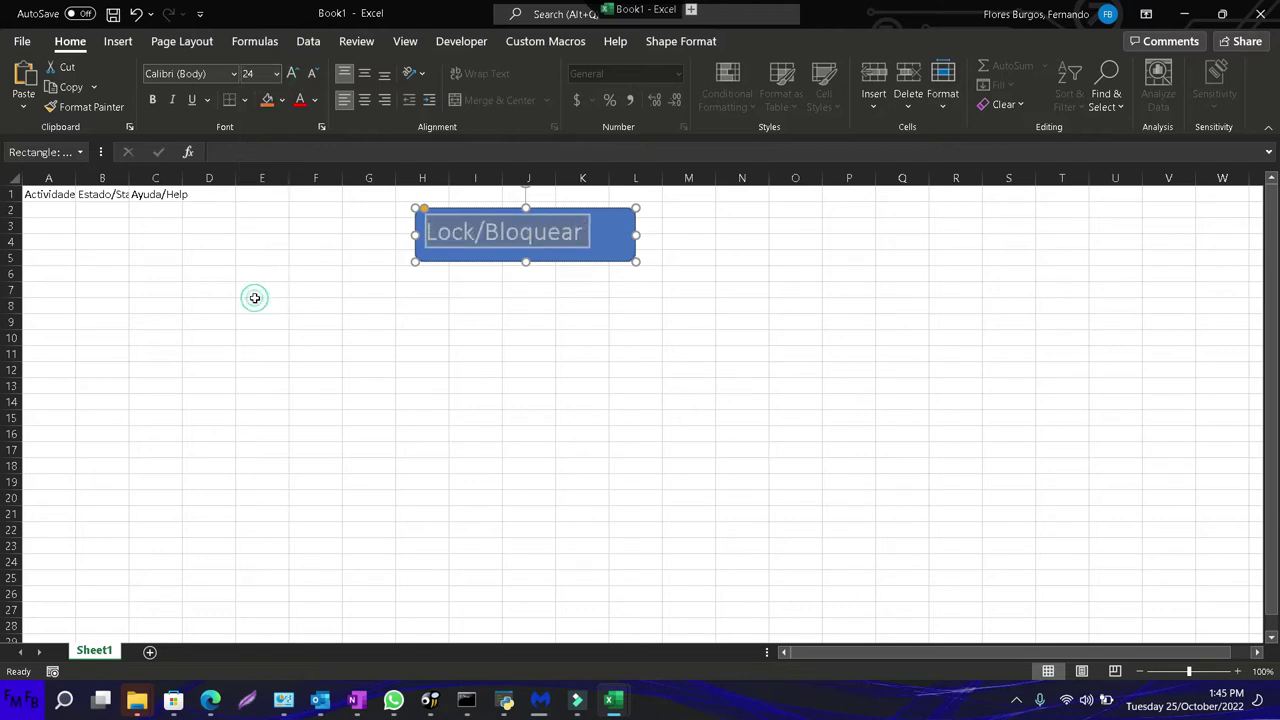
click(363, 76)
click(364, 99)
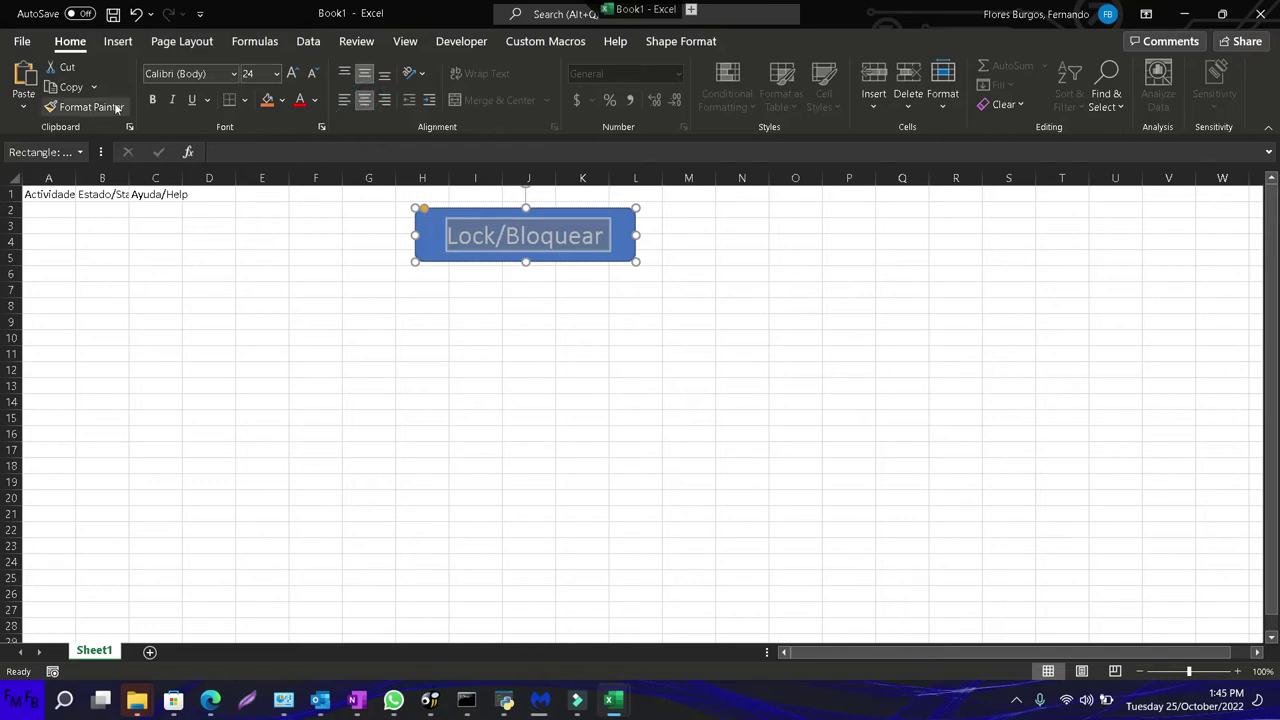
click(152, 99)
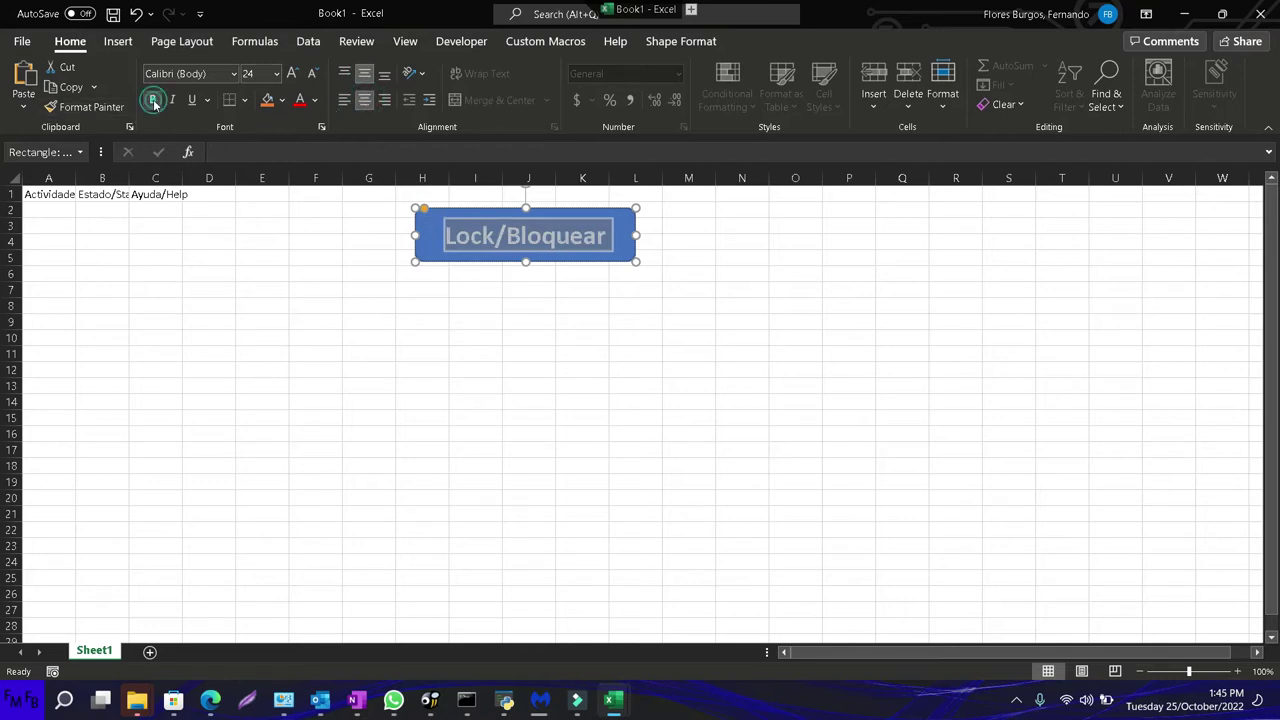
click(222, 248)
In the VBA editor, start Sub block with lr = Cells(Rows.Count, 2).End(xlUp).Row
key(alt+F11)
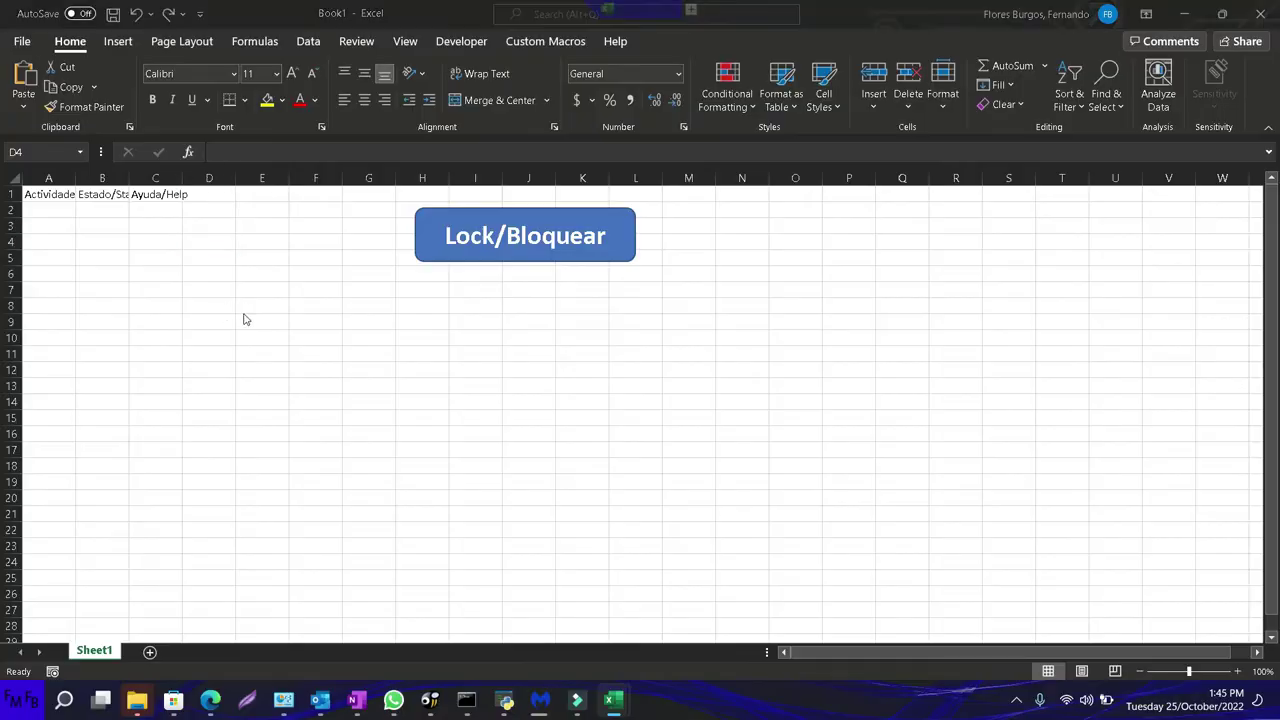
text(sub )
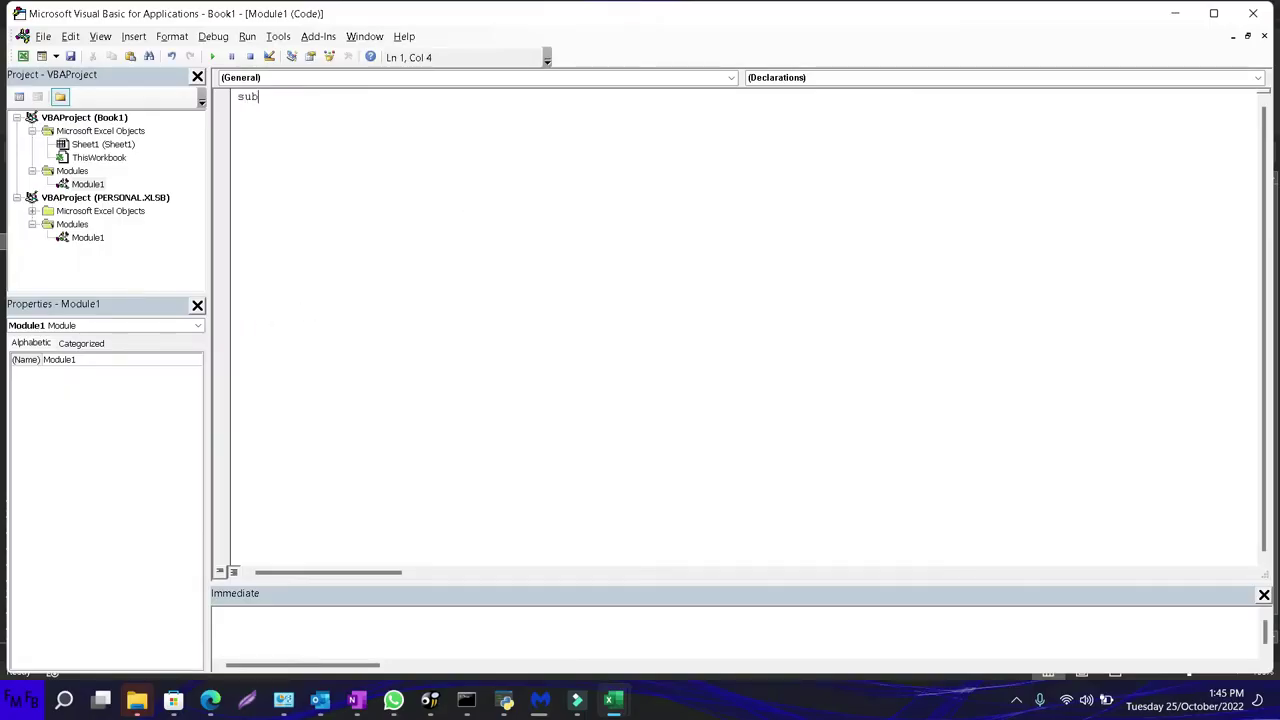
text(block)
key(Return)
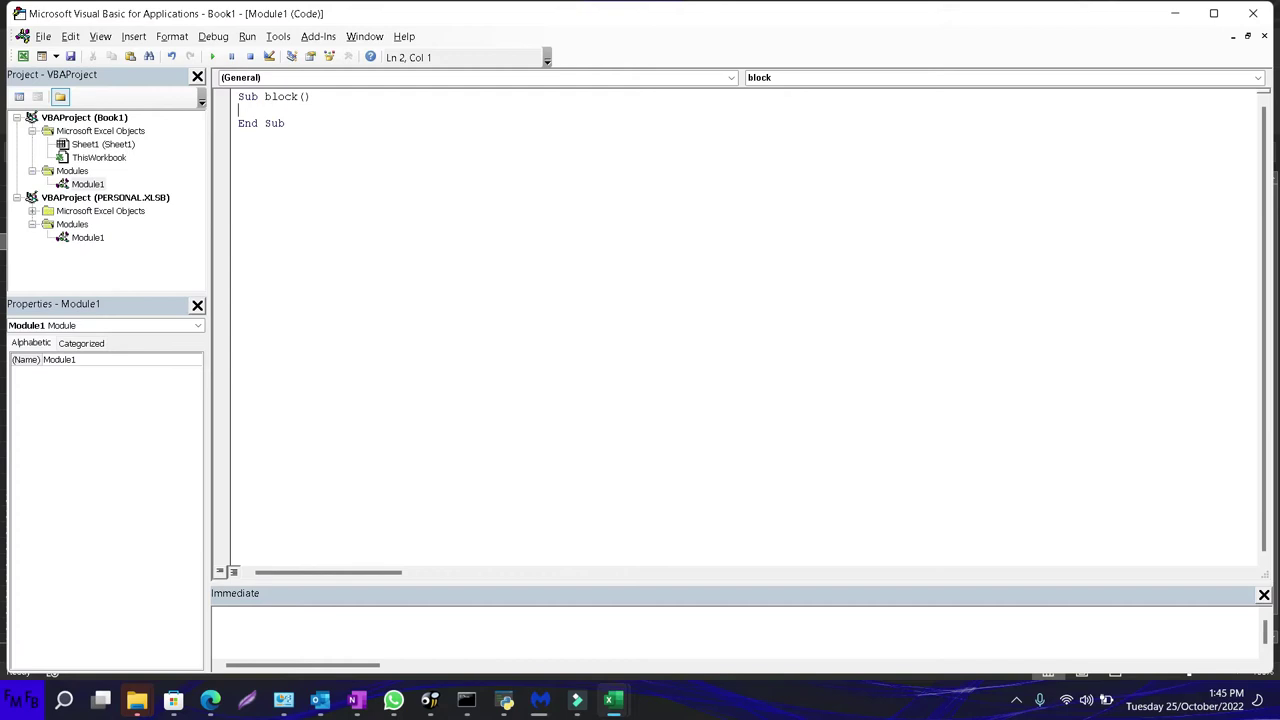
text(lr)
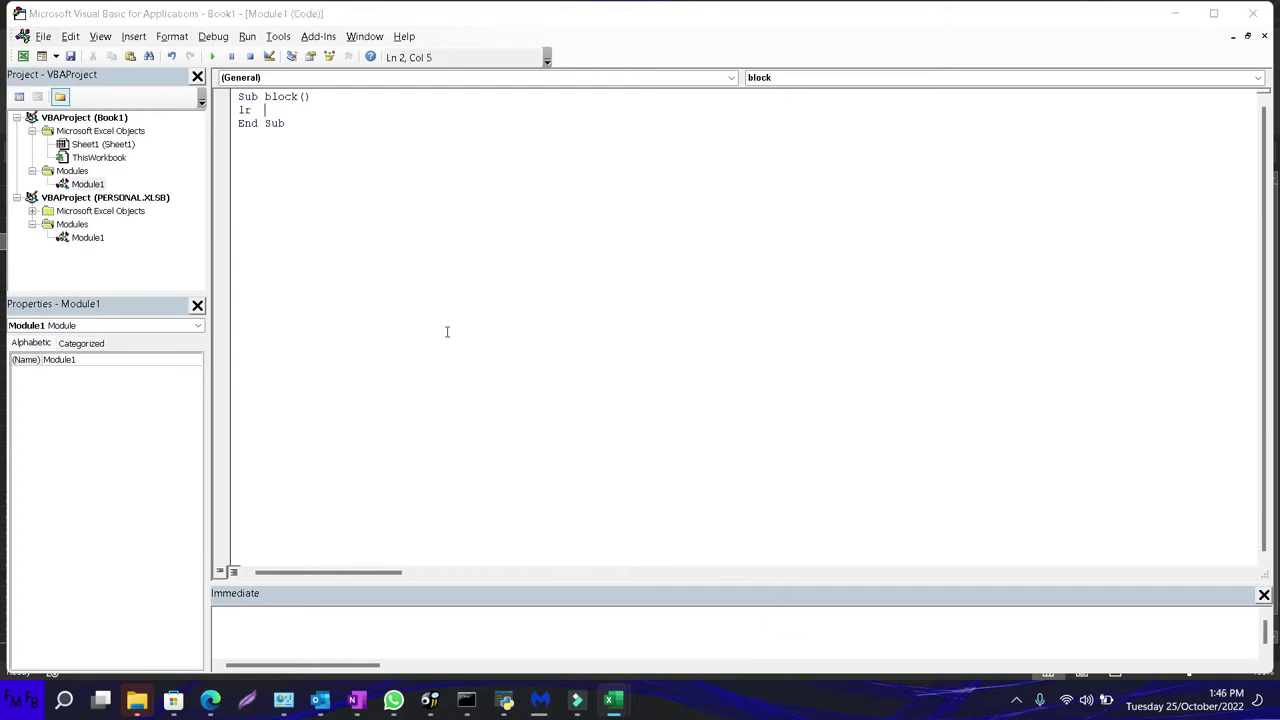
key(BackSpace)
text(= Cells(Rows.Count, 2).End(xlUp).Row)
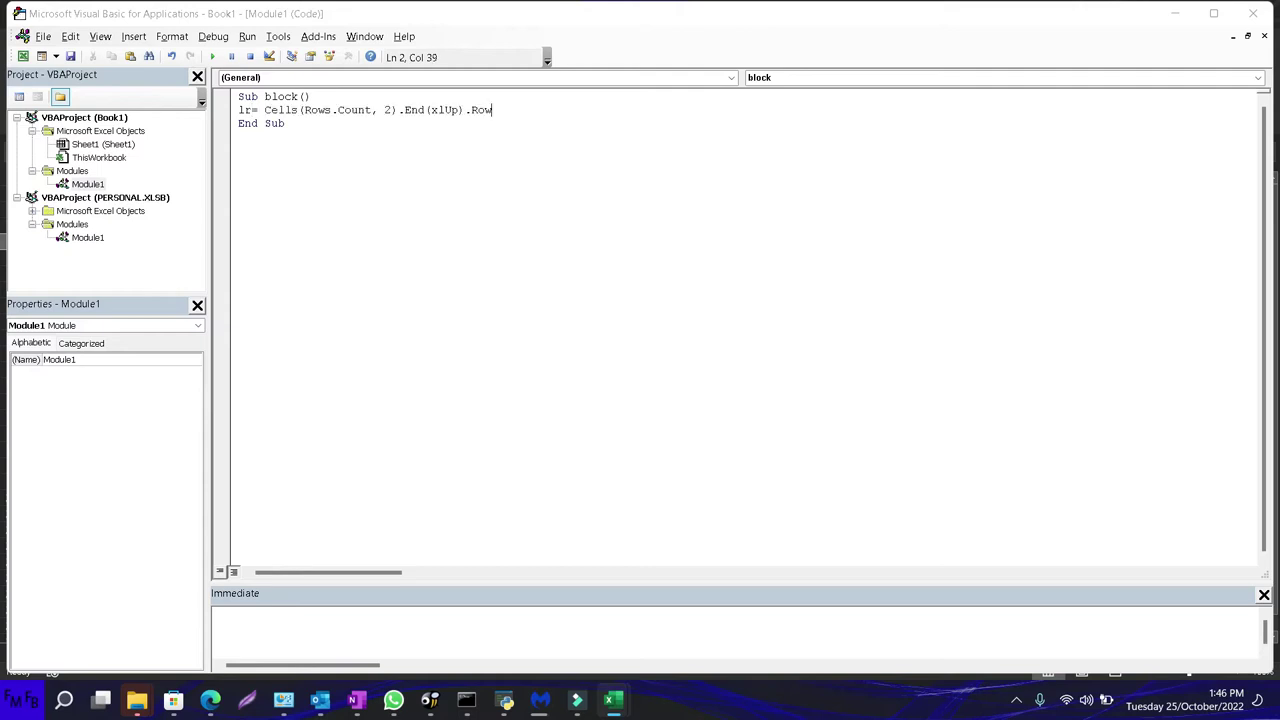
key(Return)
Add an empty For i = 2 To lr … Next i loop to the macro
text(for)
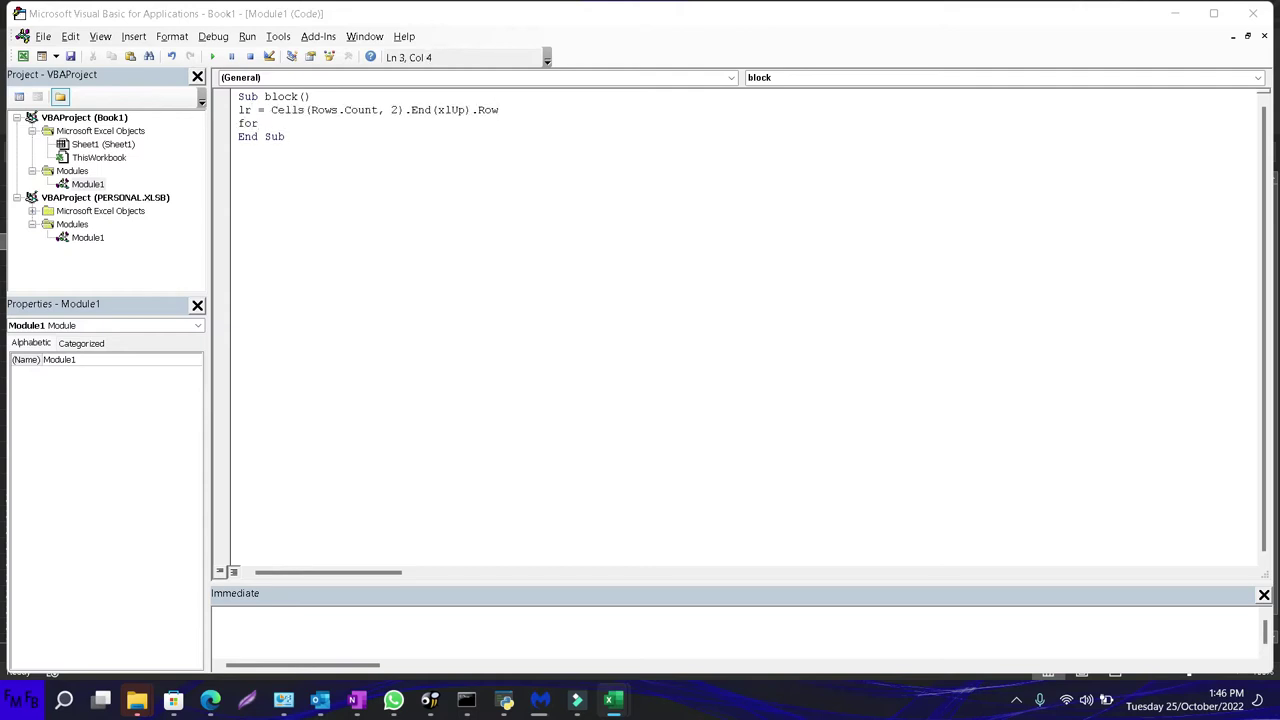
text(i=2 to lr)
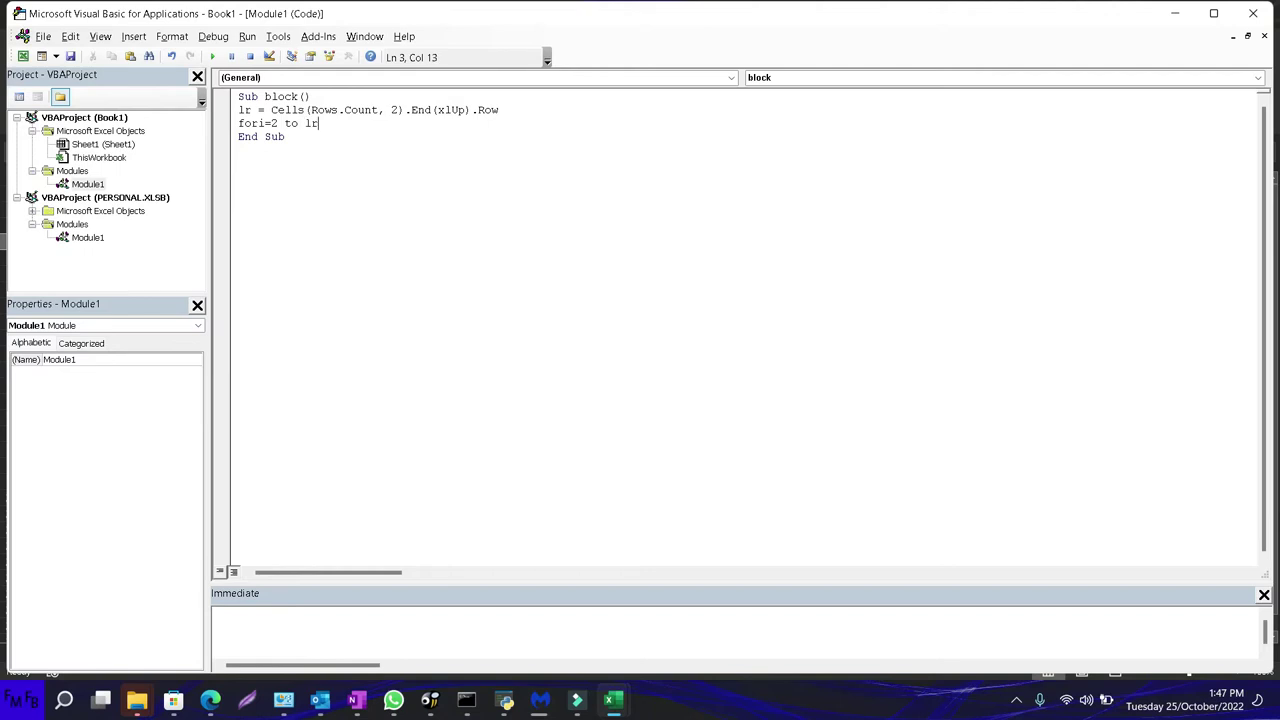
key(Return)
key(Return)
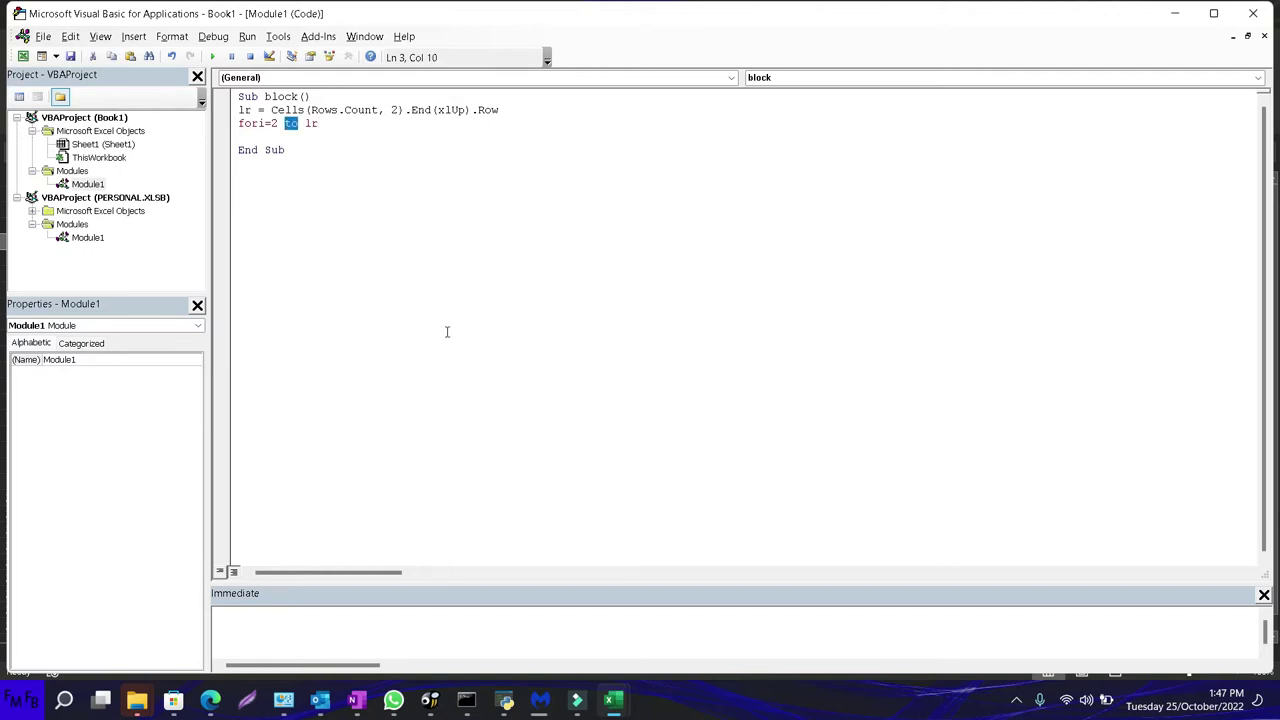
click(257, 123)
key(Down)
key(Return)
text(next i)
key(Up)
key(alt+Tab)
key(Tab)
key(Tab)
key(Tab)
key(Tab)
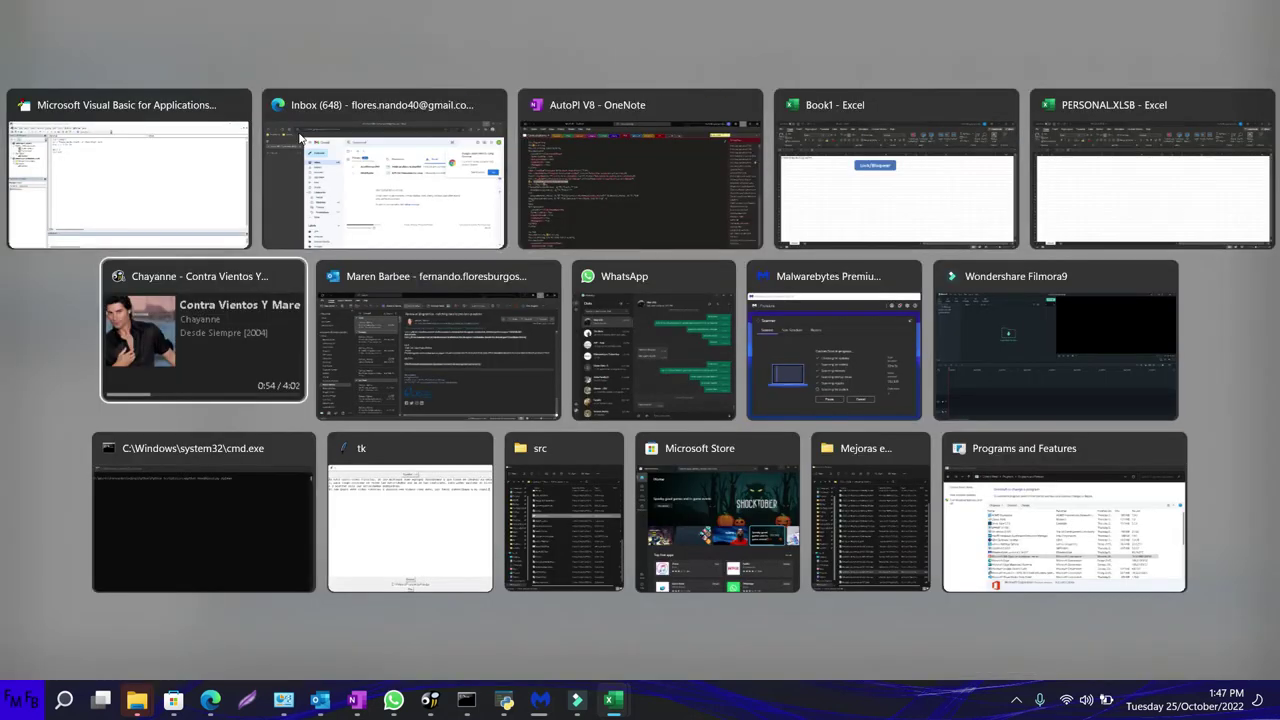
key(Escape)
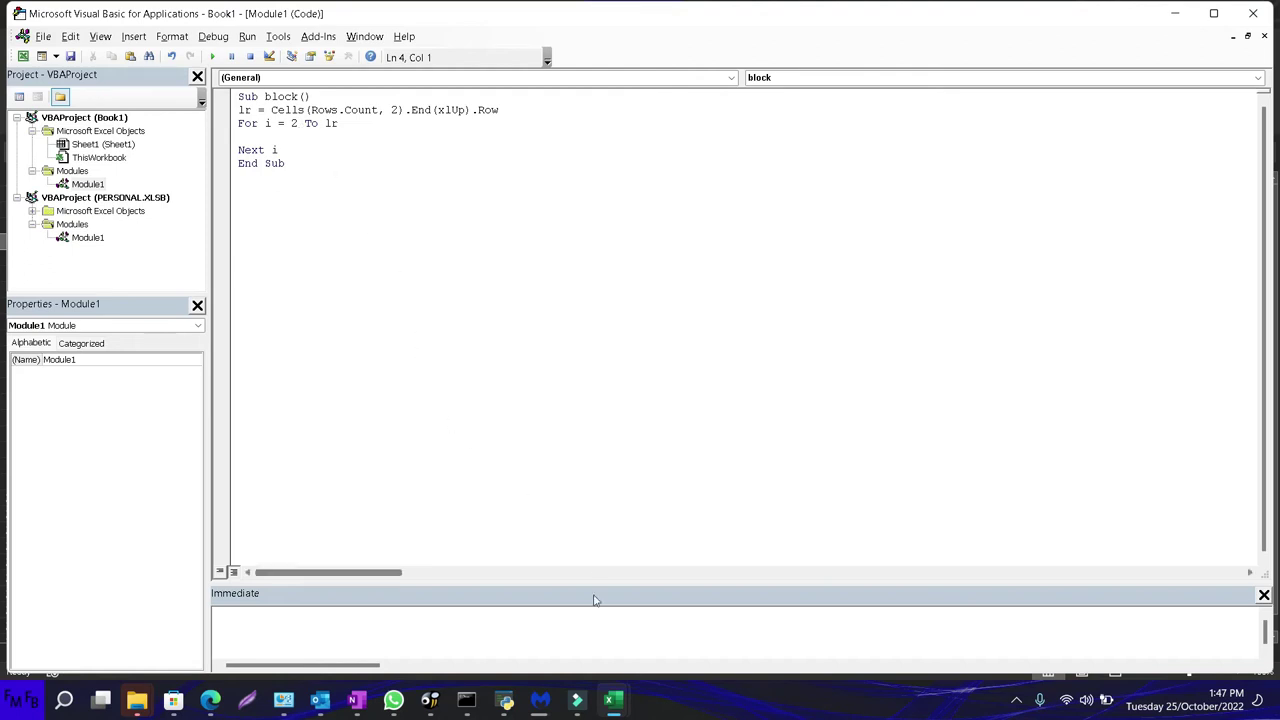
Back in Book1, enter Paint the fence, Cut the grass and Take out the trash in A2–A4
mouse_move(613, 700)
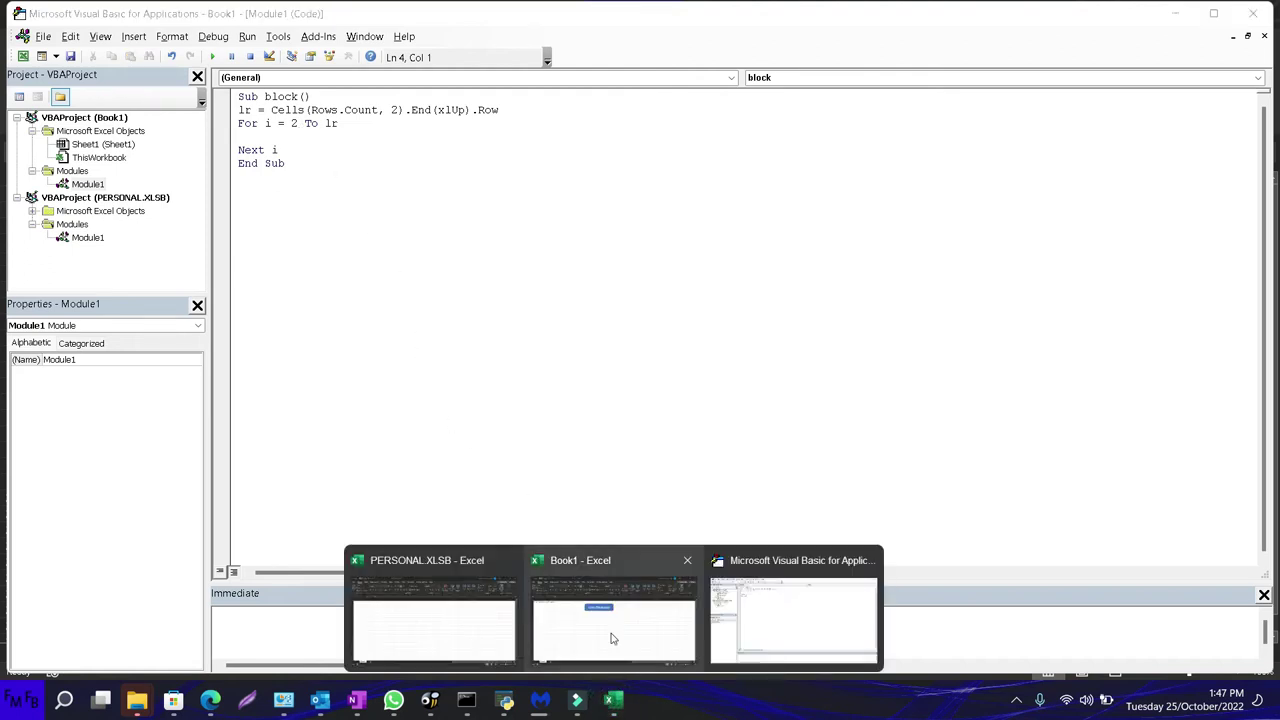
click(613, 638)
key(Up)
key(Up)
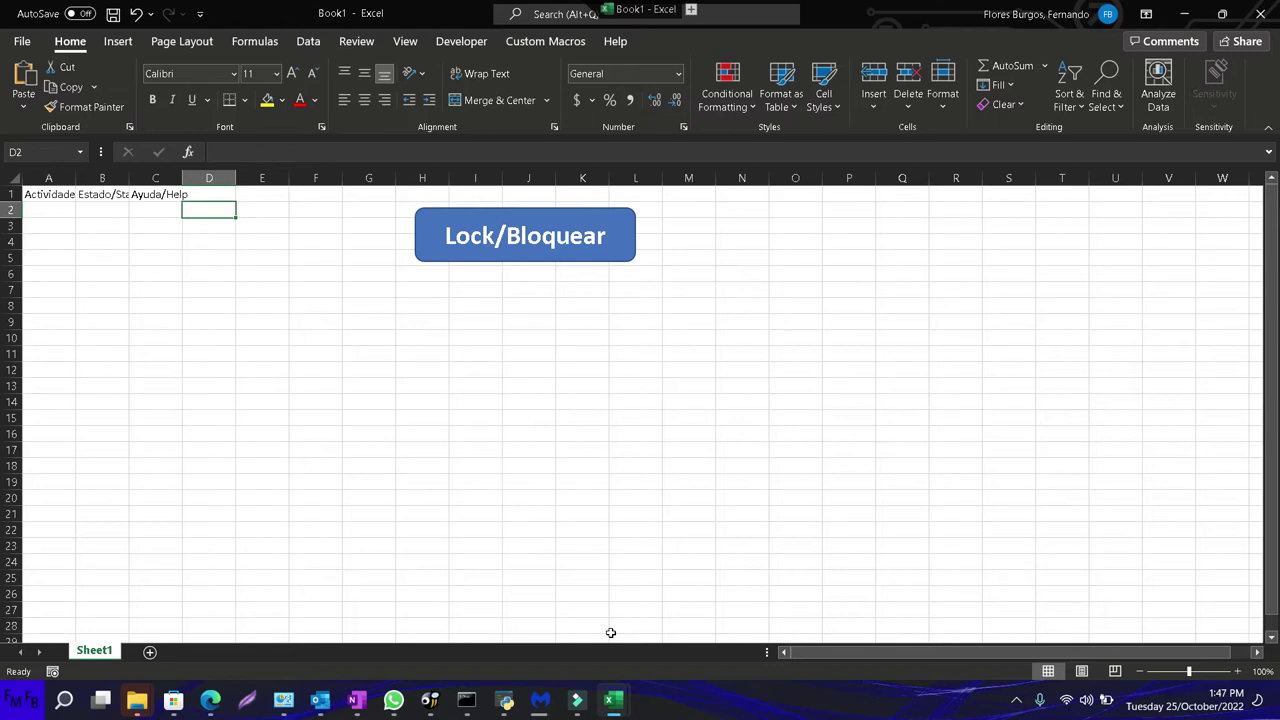
key(Left)
key(Left)
key(Left)
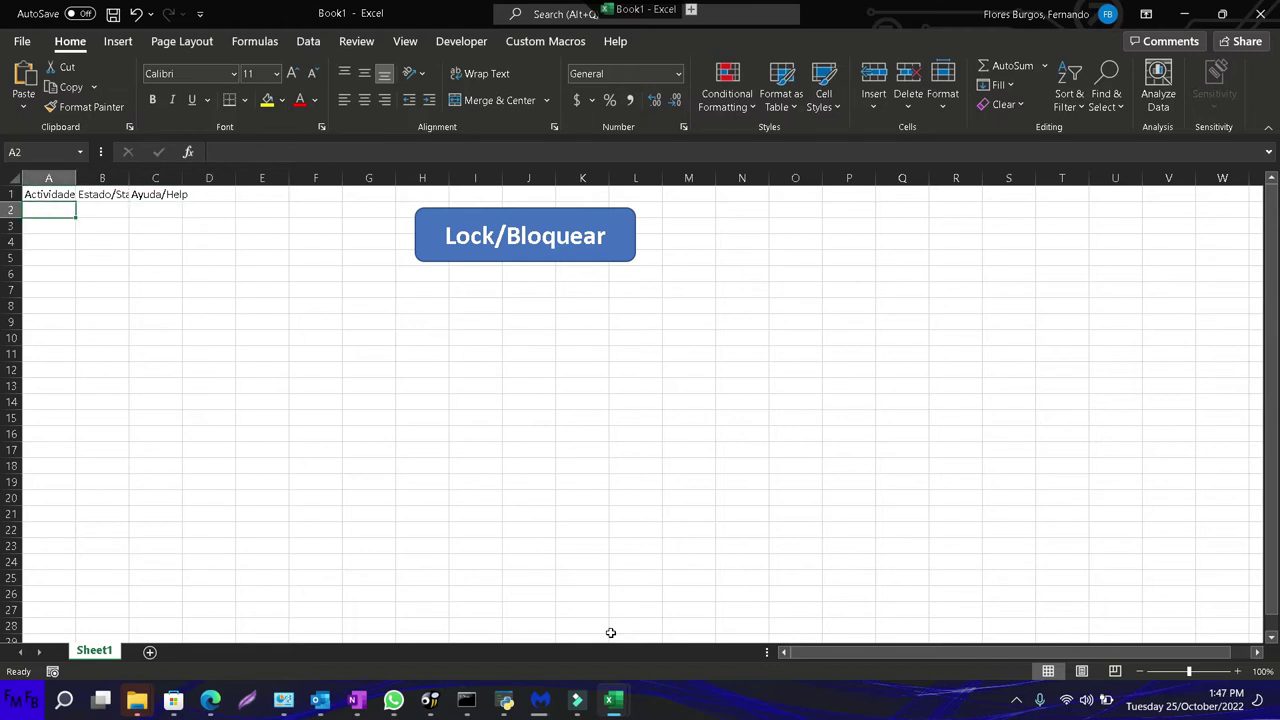
text(Paint the fence)
key(Return)
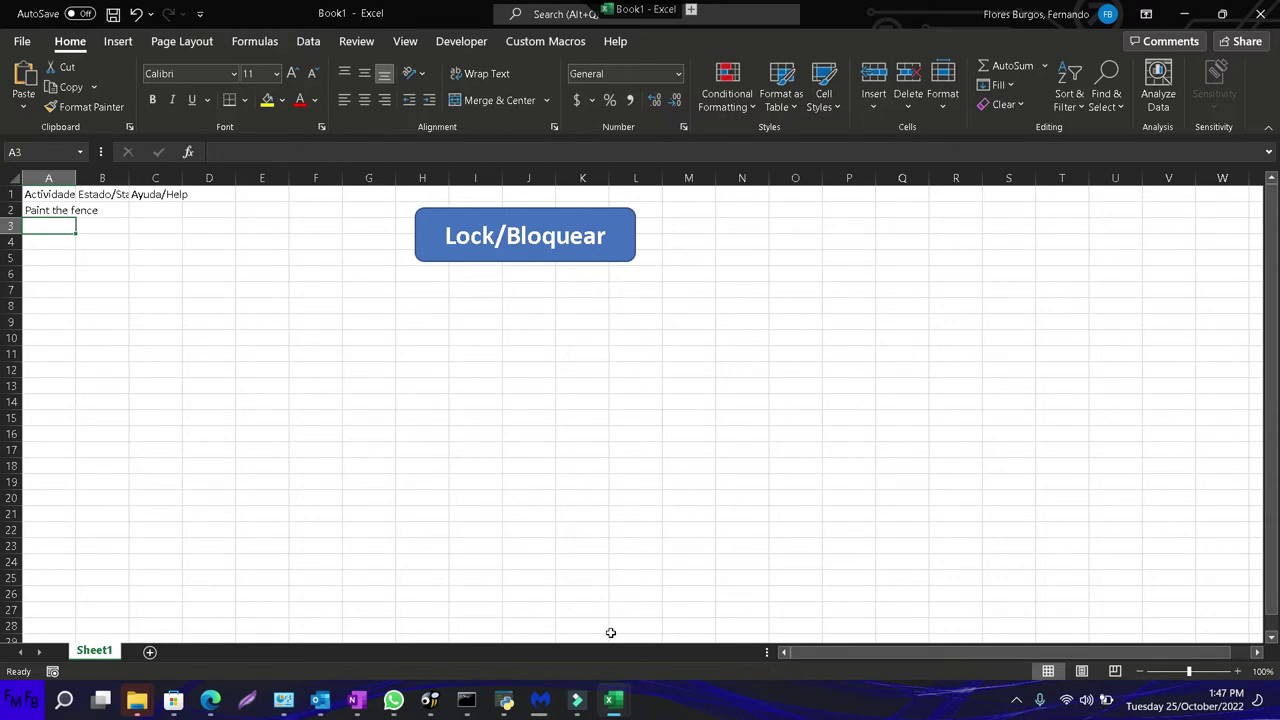
text(Cut the)
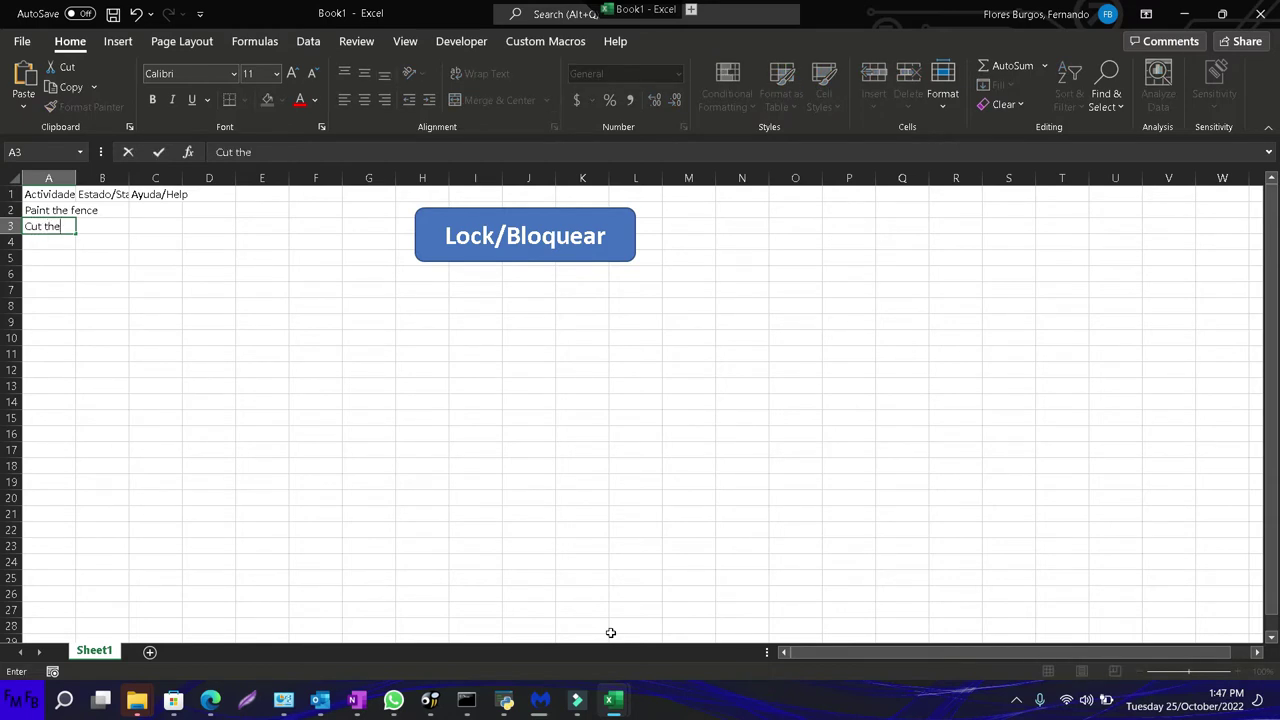
text( grass)
key(Return)
text(T)
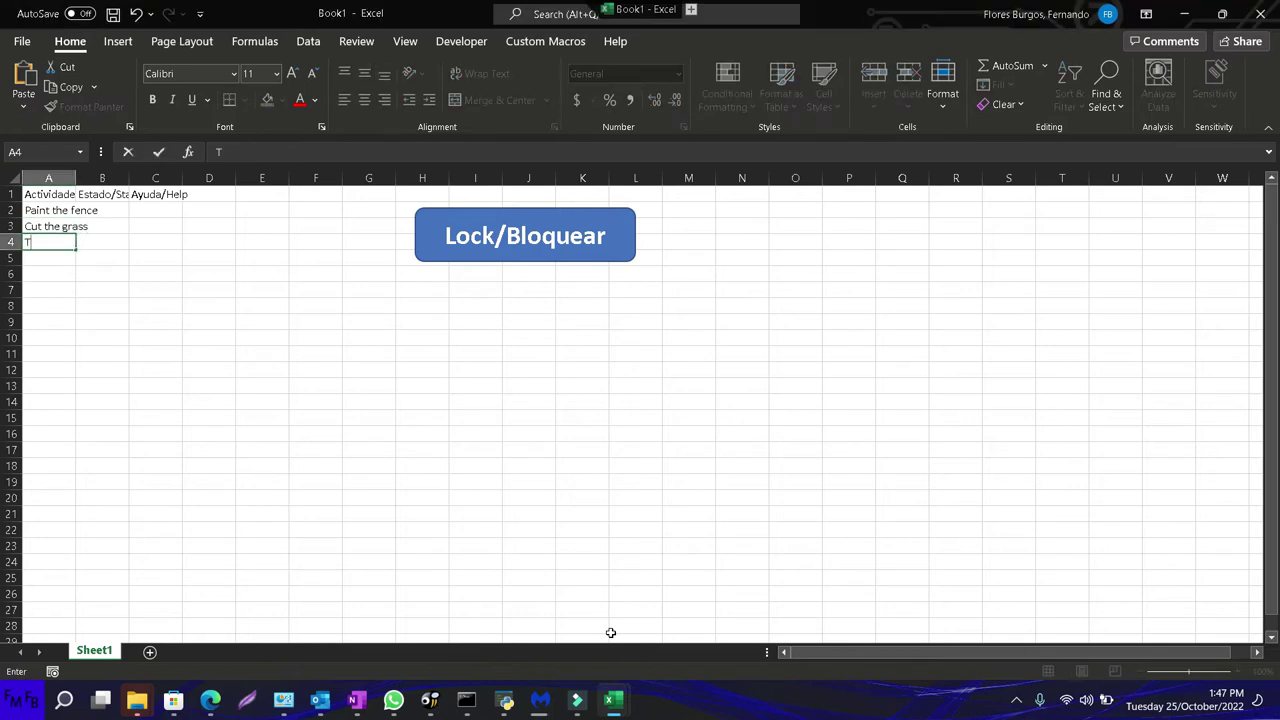
text(ake out the trash)
key(Up)
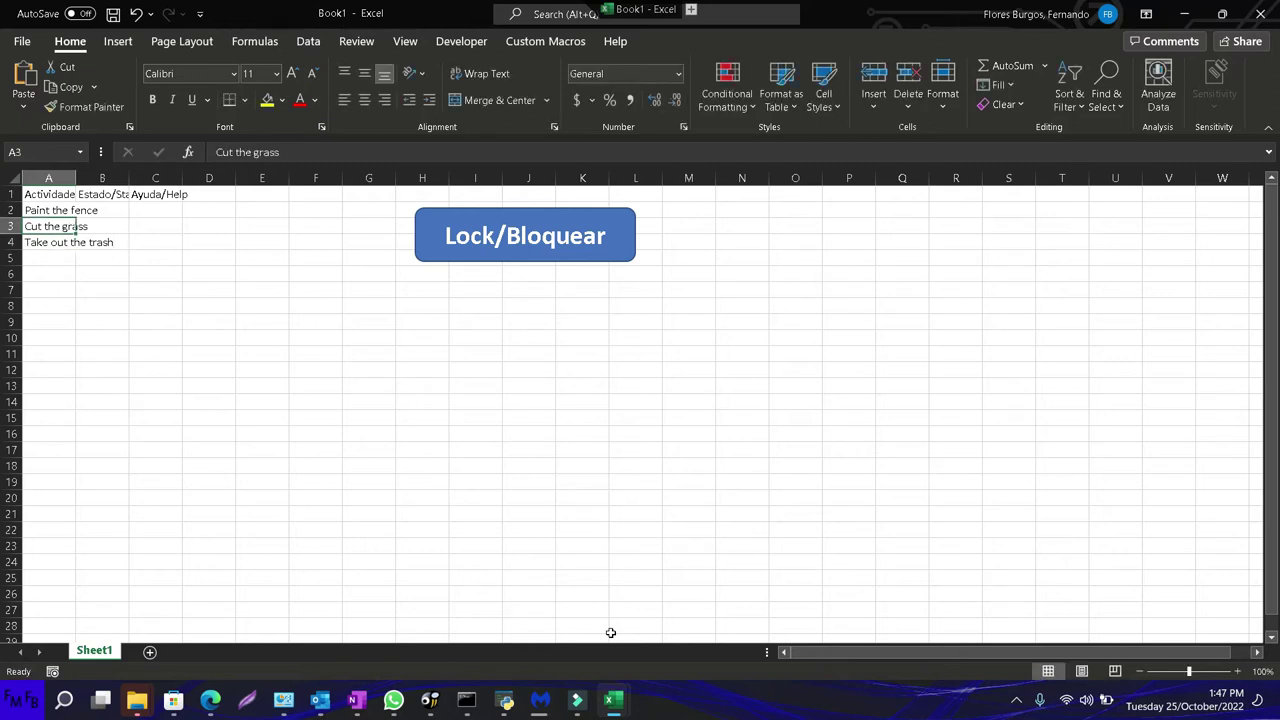
key(Up)
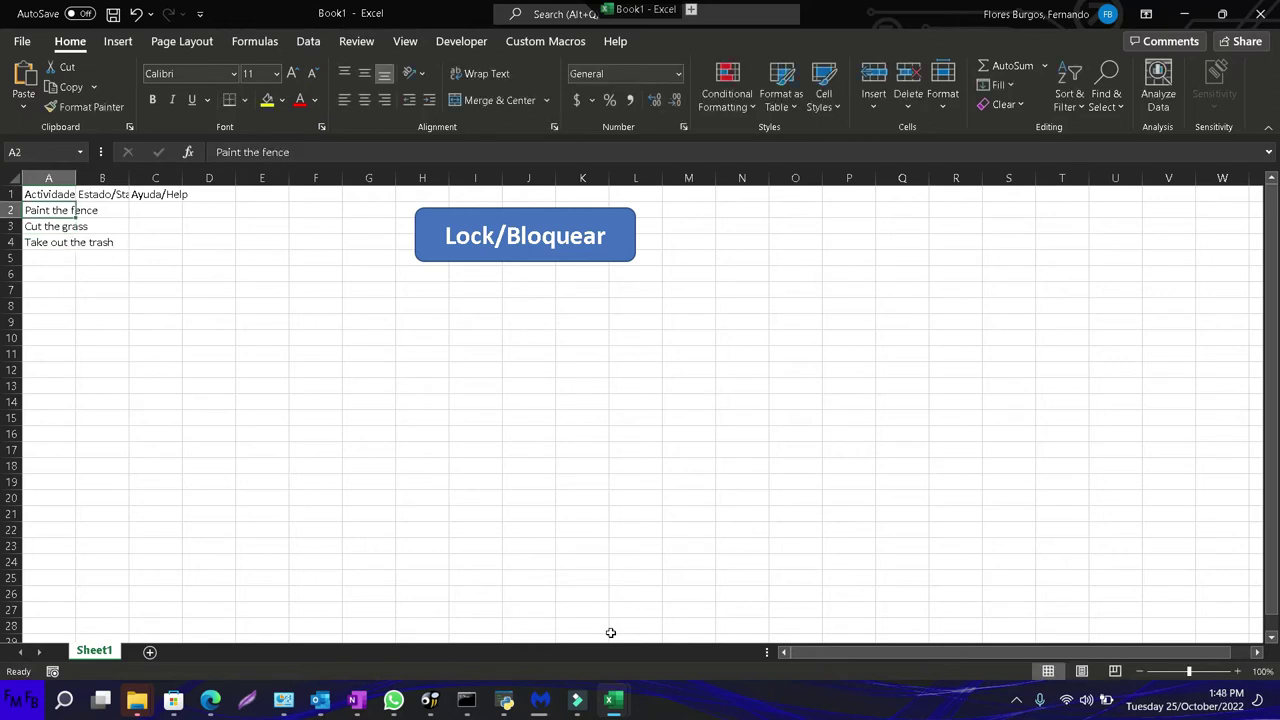
key(Right)
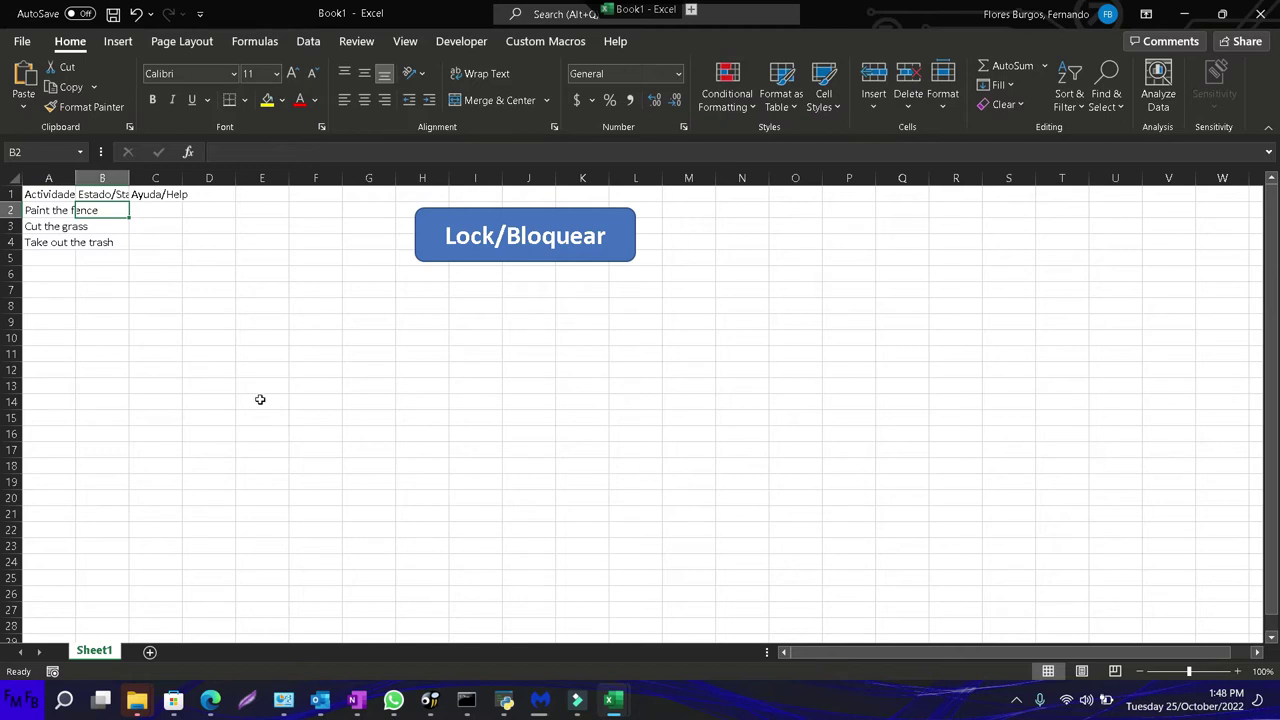
Autofit column A to its header and draw a Form Controls check box in B2
double_click(76, 178)
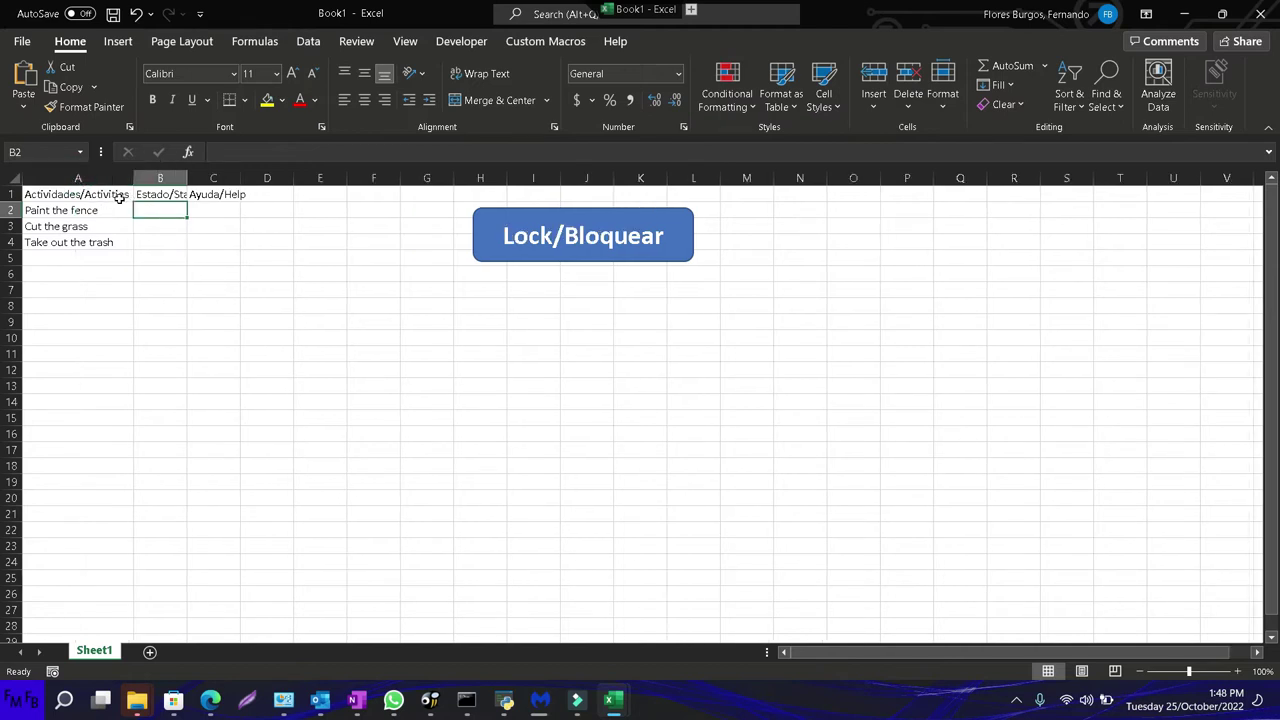
click(444, 43)
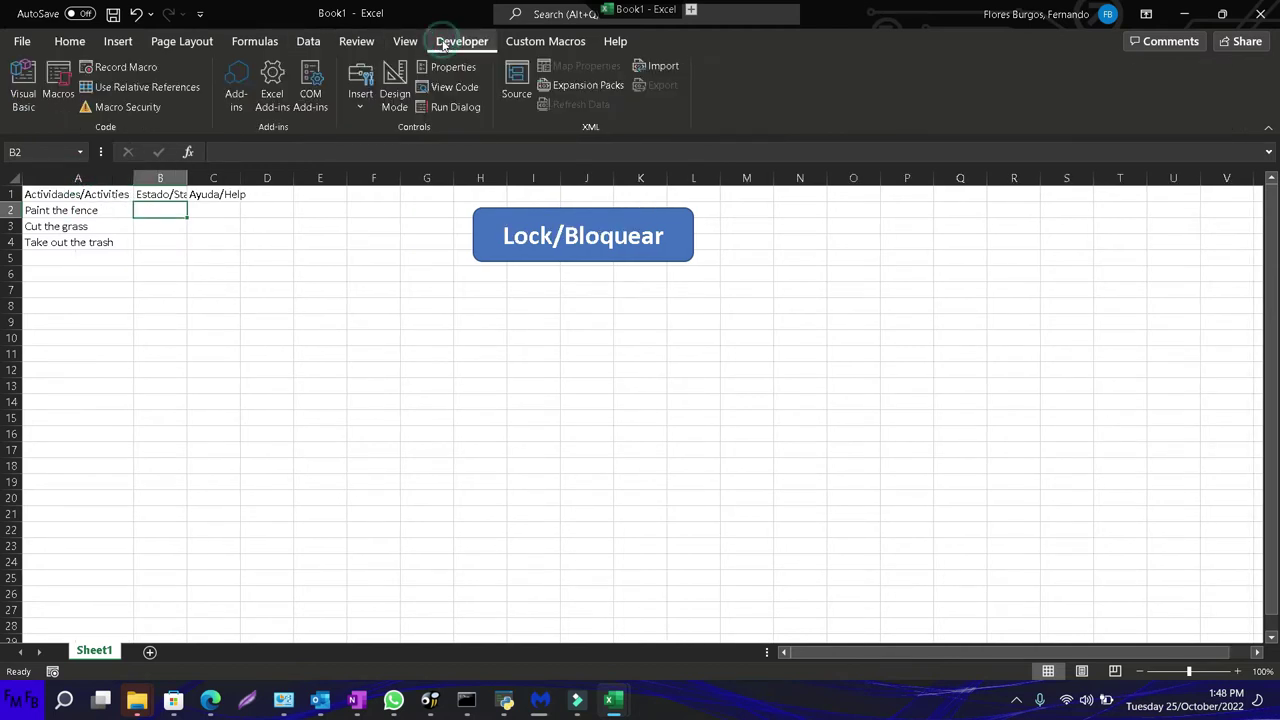
click(366, 113)
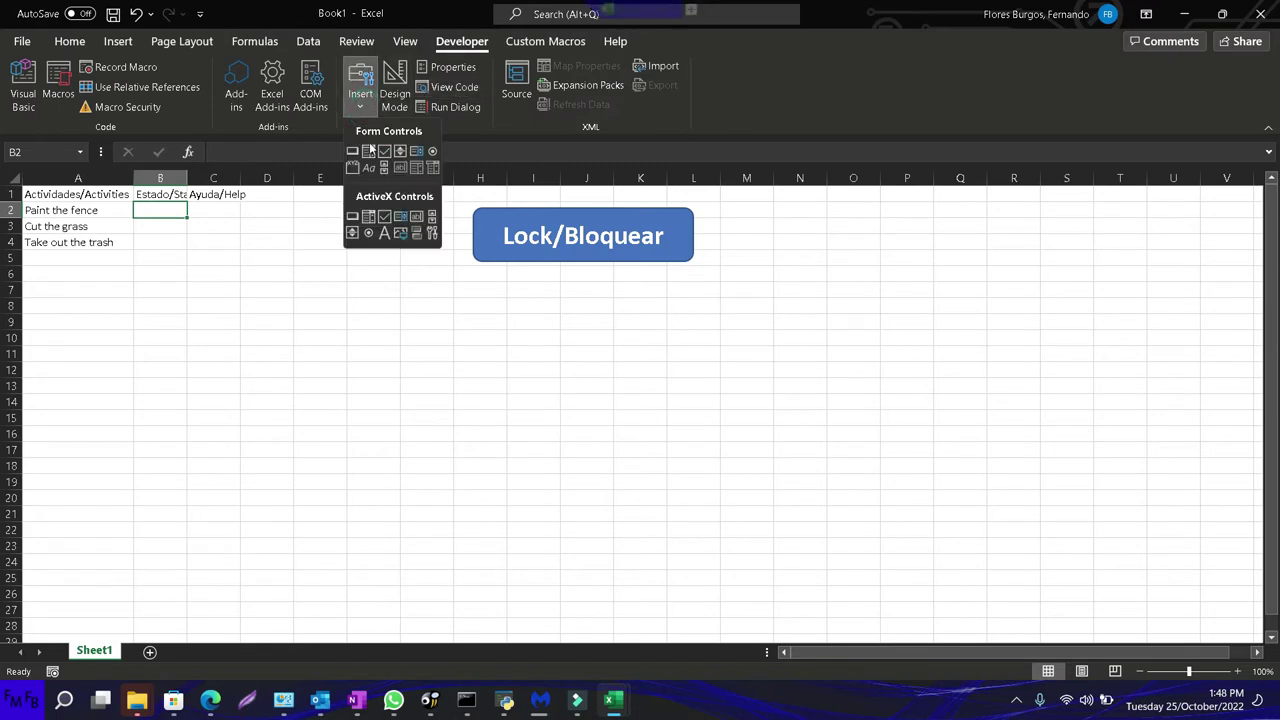
click(389, 150)
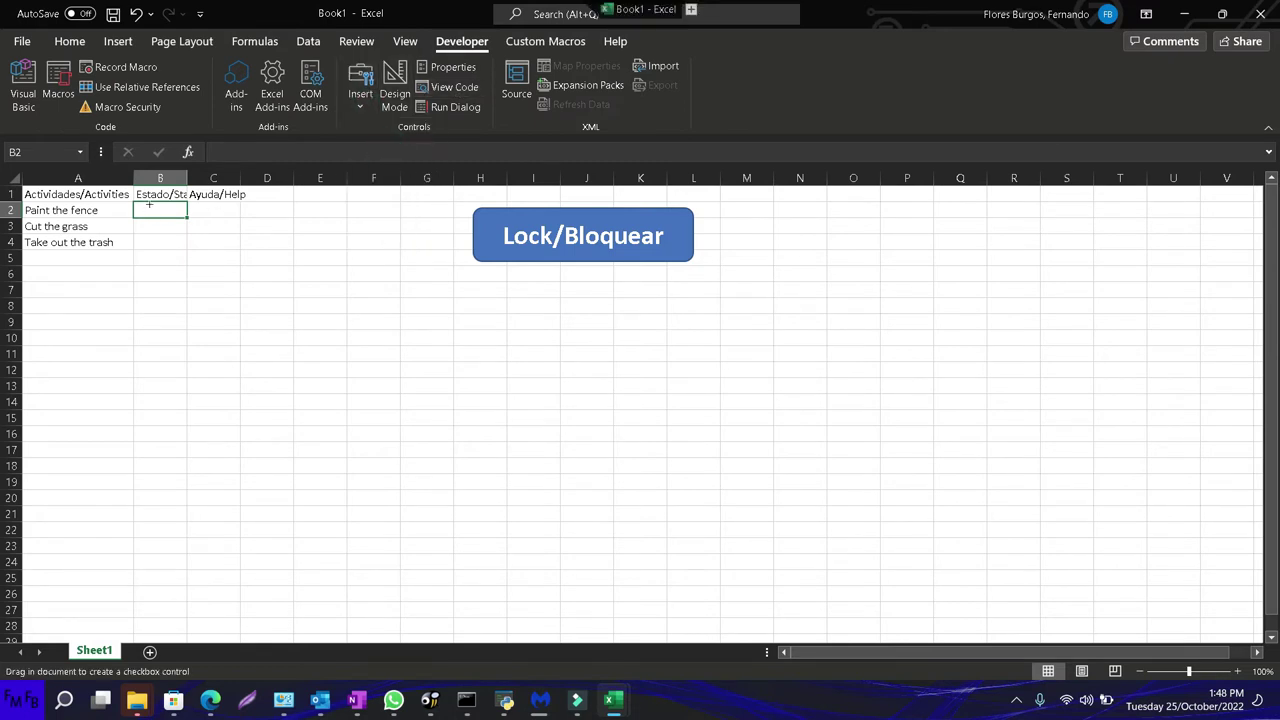
mouse_move(141, 203)
mouse_down()
mouse_move(180, 207)
mouse_move(186, 222)
mouse_up()
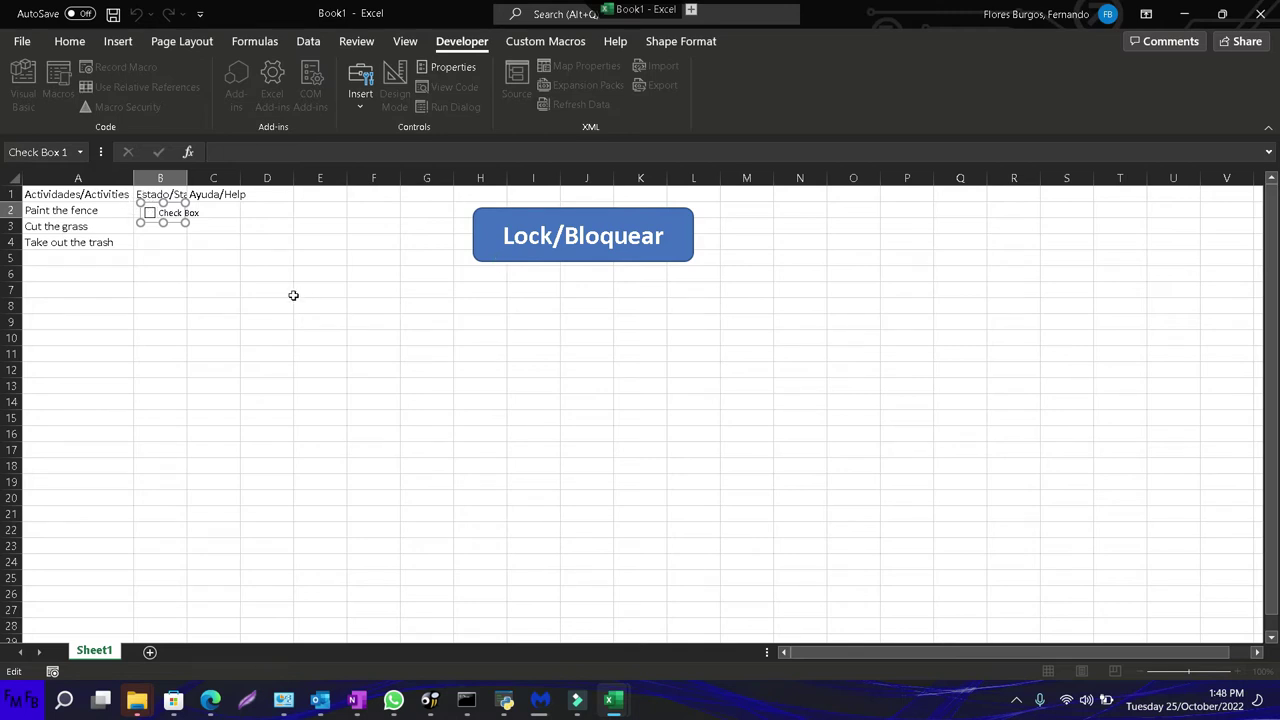
Nudge the check box into position within cell B2
click(252, 306)
right_click(161, 217)
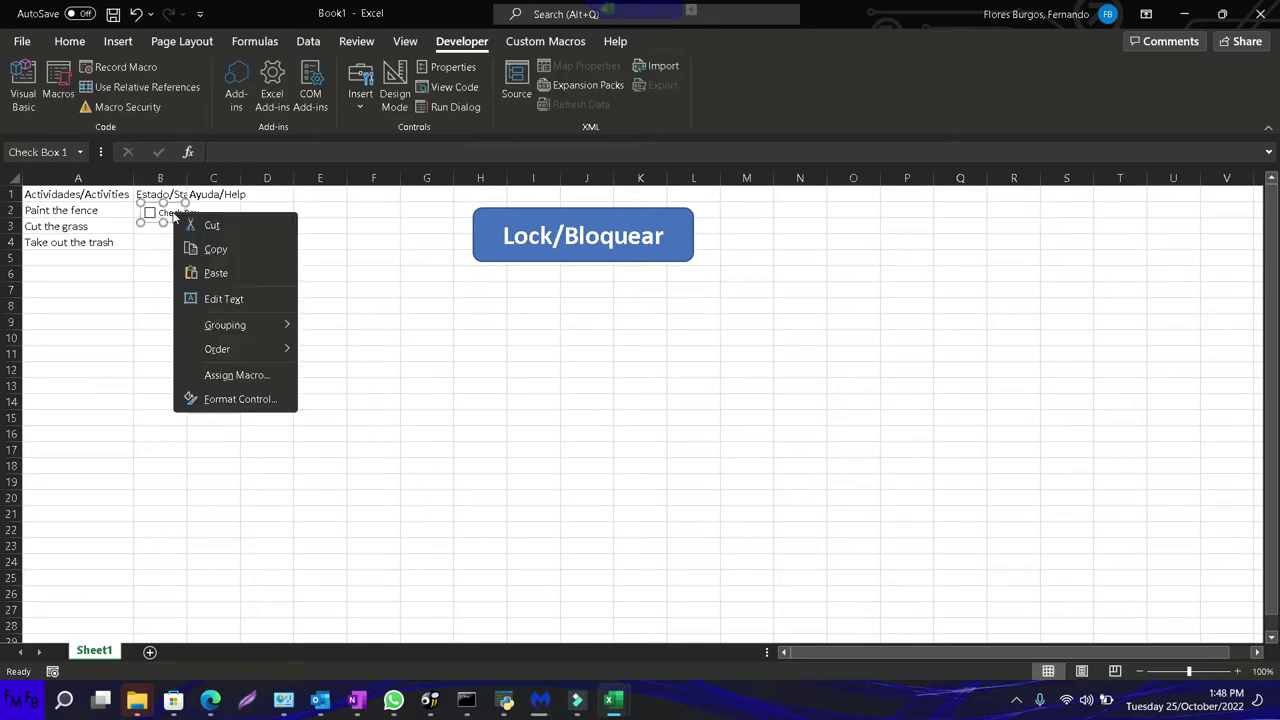
key(Escape)
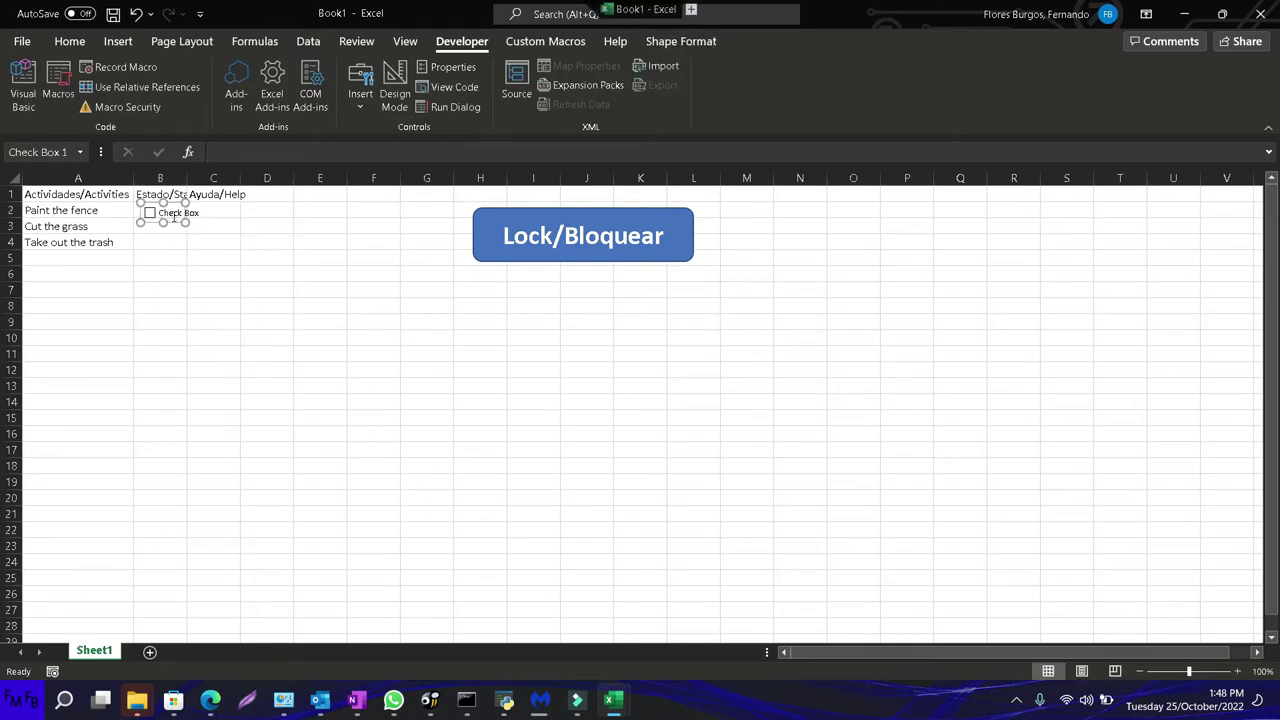
drag(175, 217, 167, 213)
drag(165, 216, 165, 221)
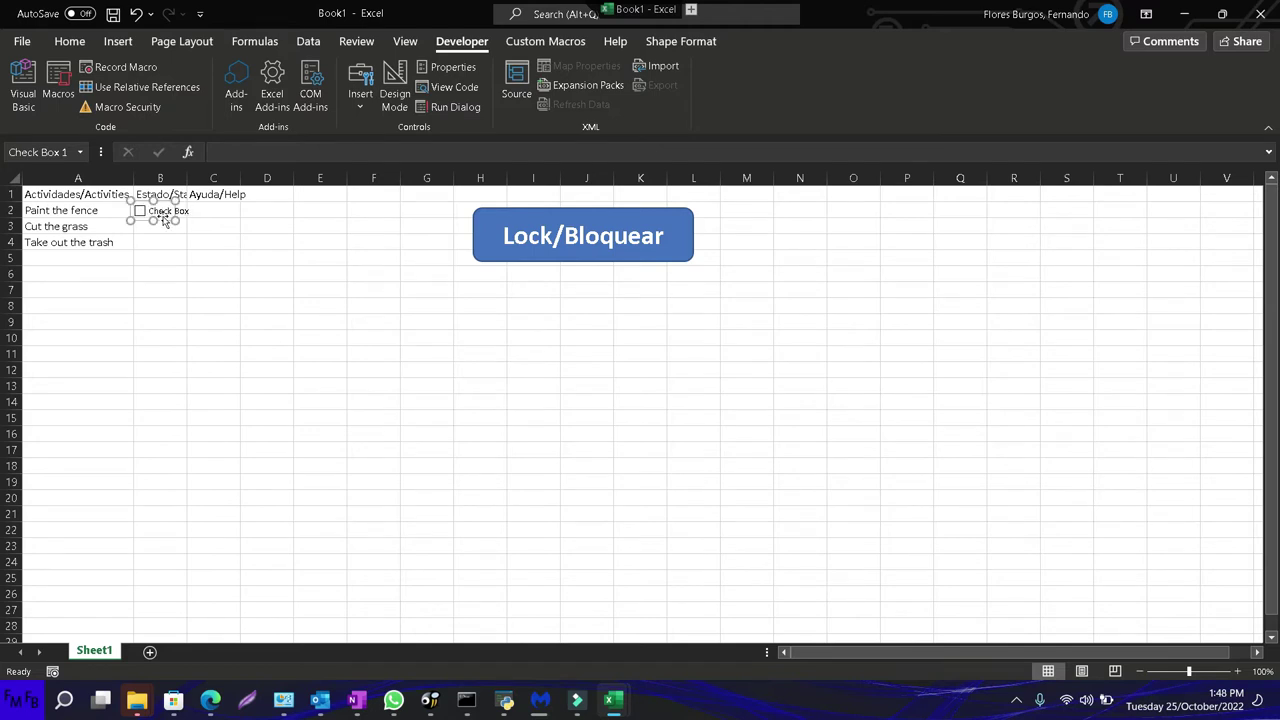
Change the check box label to 'done'
right_click(166, 214)
click(166, 214)
right_click(166, 214)
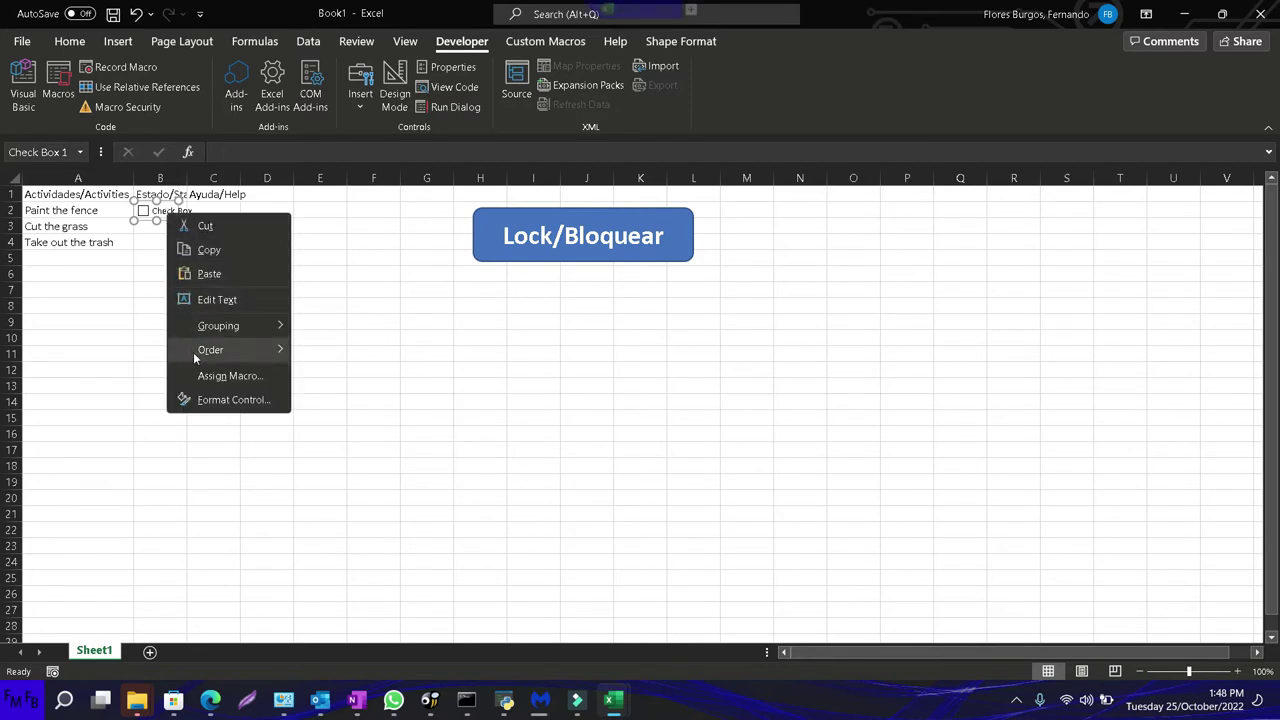
mouse_move(197, 362)
click(220, 300)
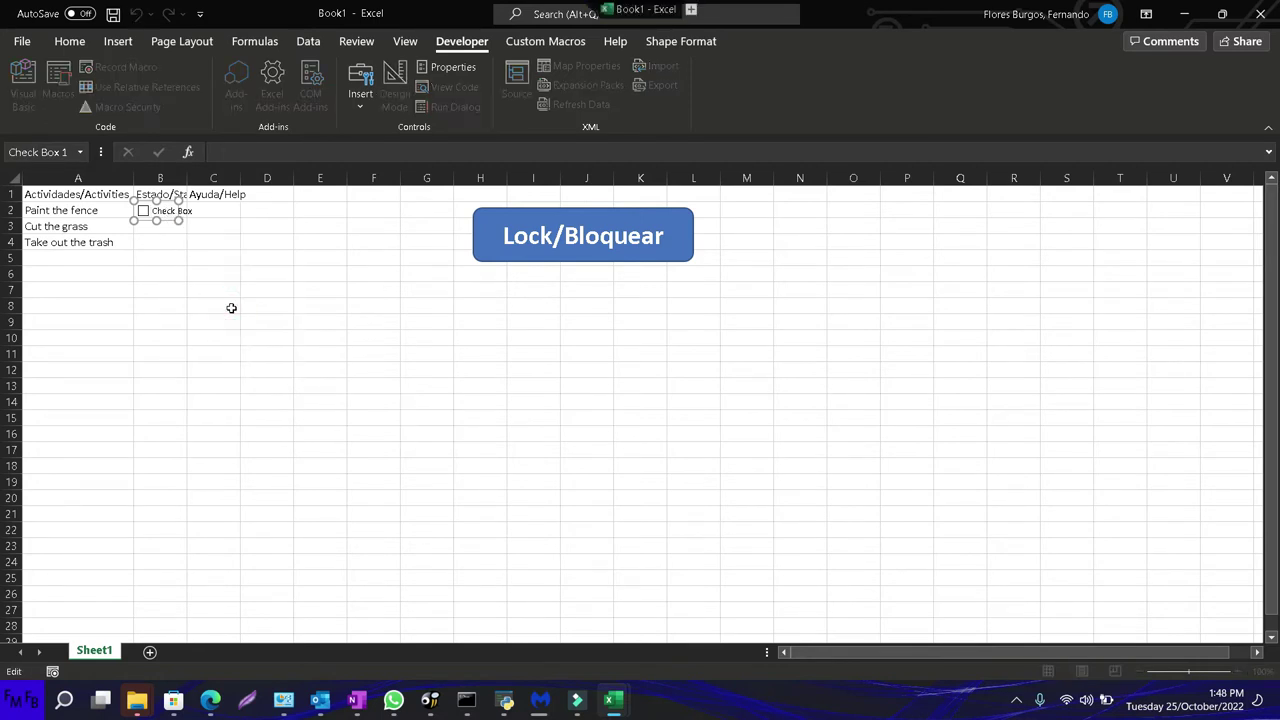
text(done)
click(231, 308)
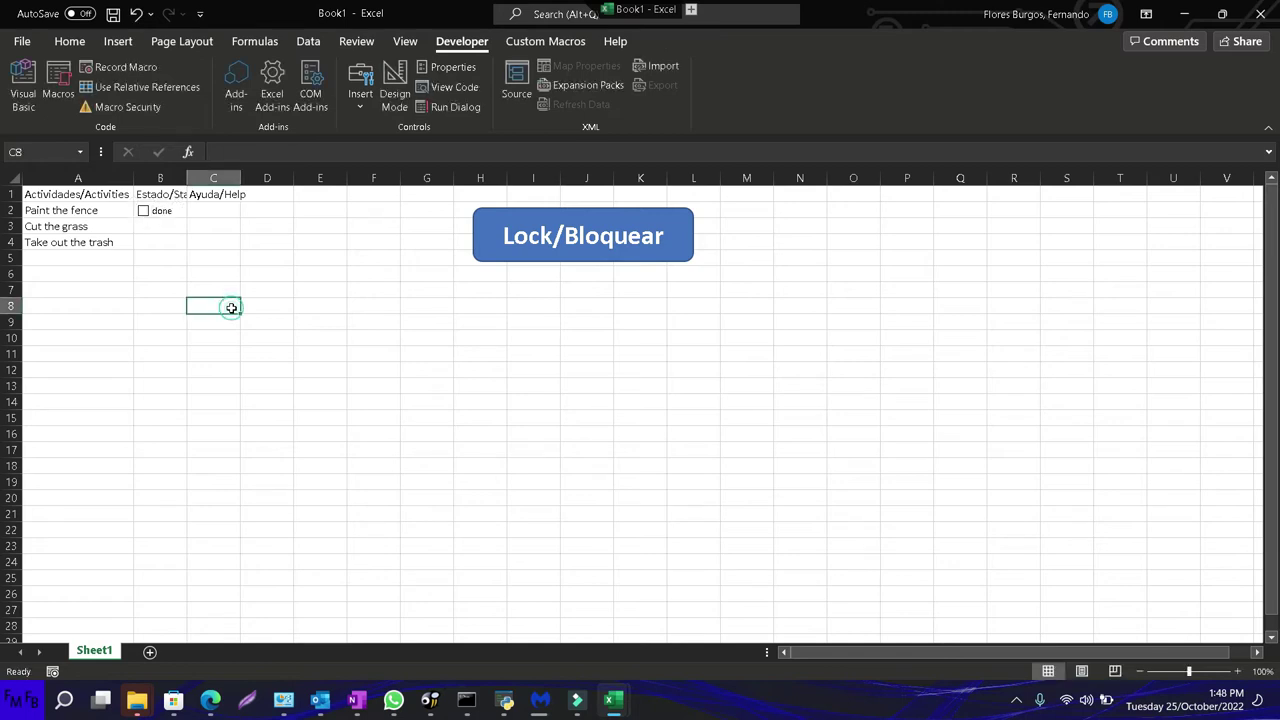
Copy the done check box down into B3 and B4
click(184, 210)
drag(186, 218, 185, 245)
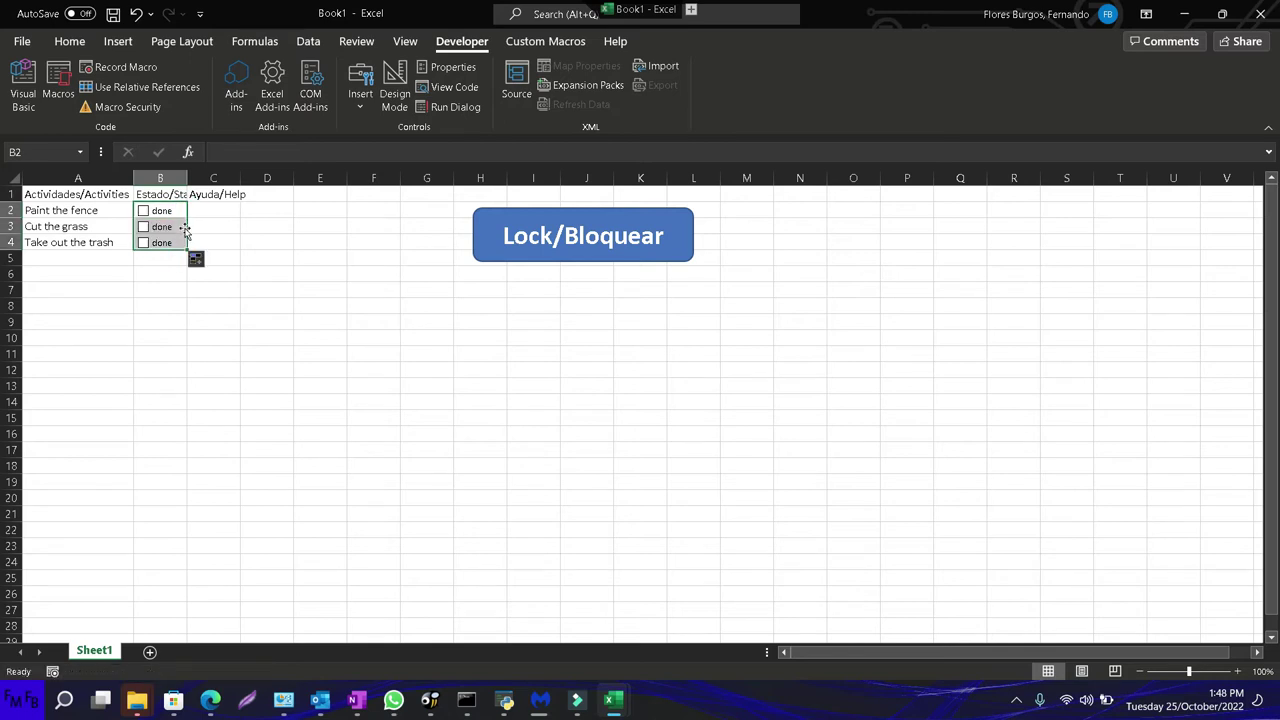
click(206, 210)
In the B2 check box's Format Control settings, set it to Checked
right_click(175, 217)
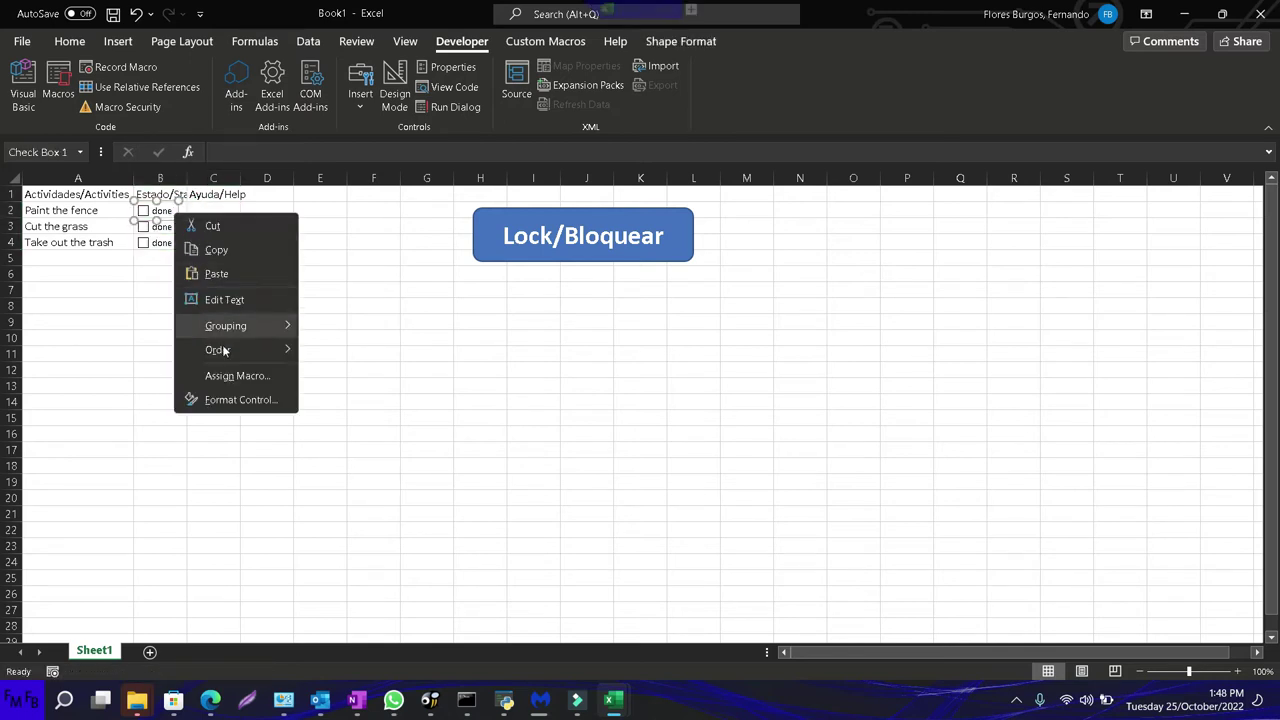
click(237, 399)
click(459, 246)
click(500, 289)
Link the B2 check box to C2, then set the B3 box Checked and linked to C3
click(226, 211)
key(Return)
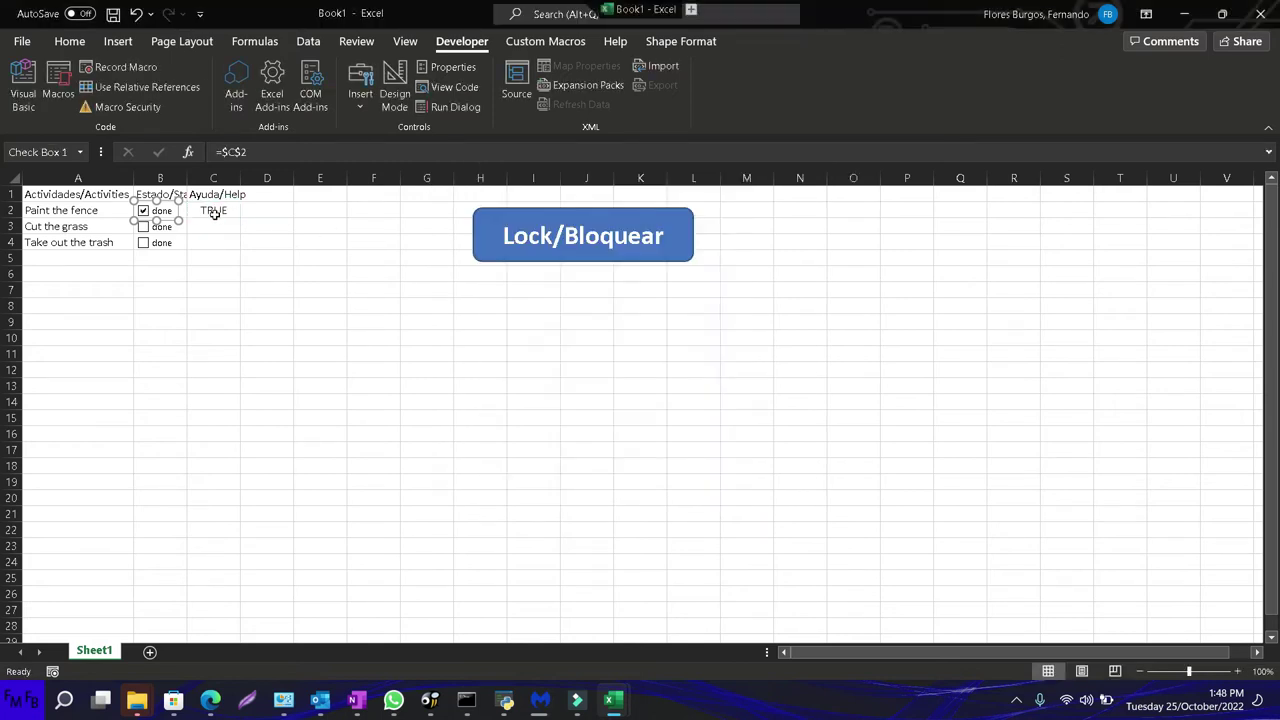
right_click(157, 227)
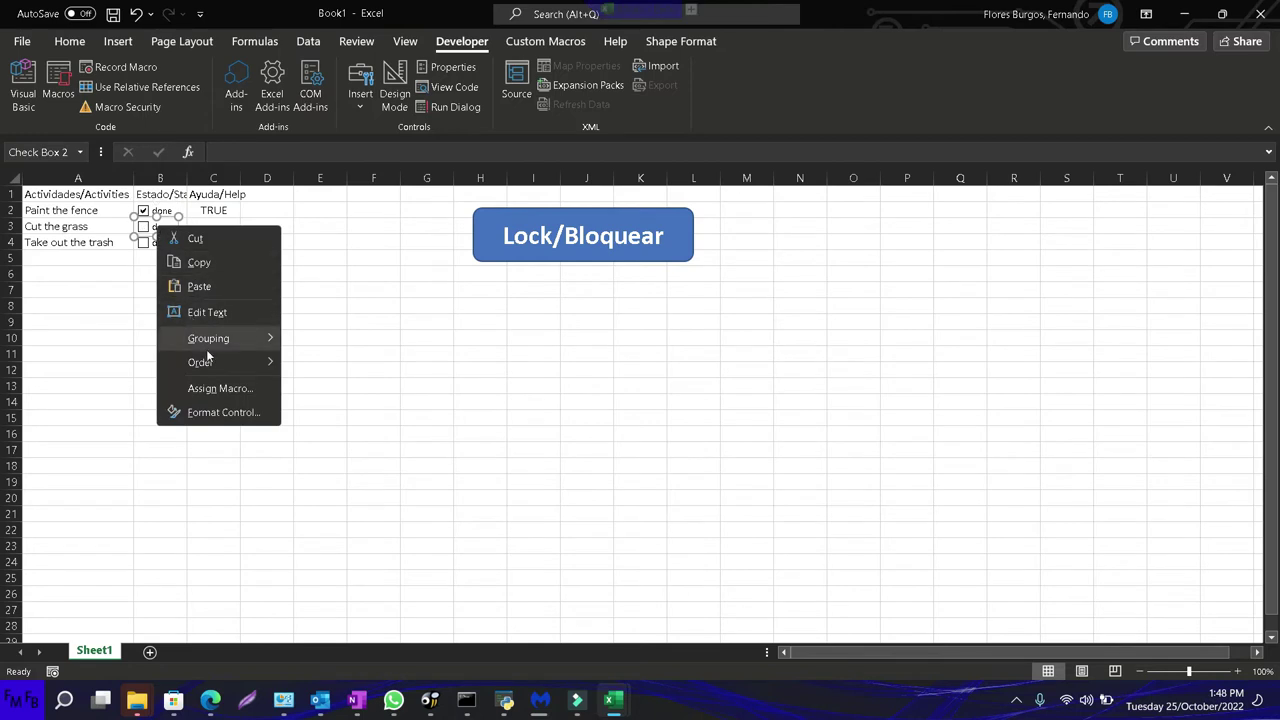
click(222, 410)
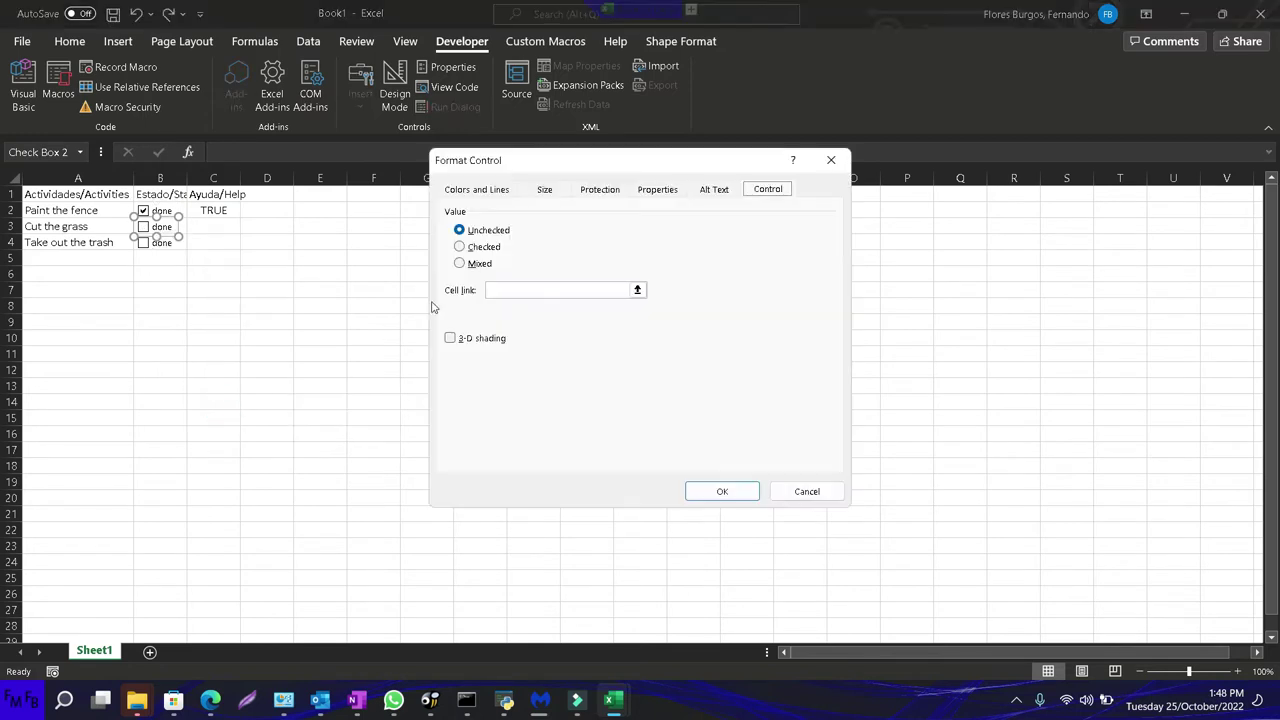
click(468, 248)
click(214, 222)
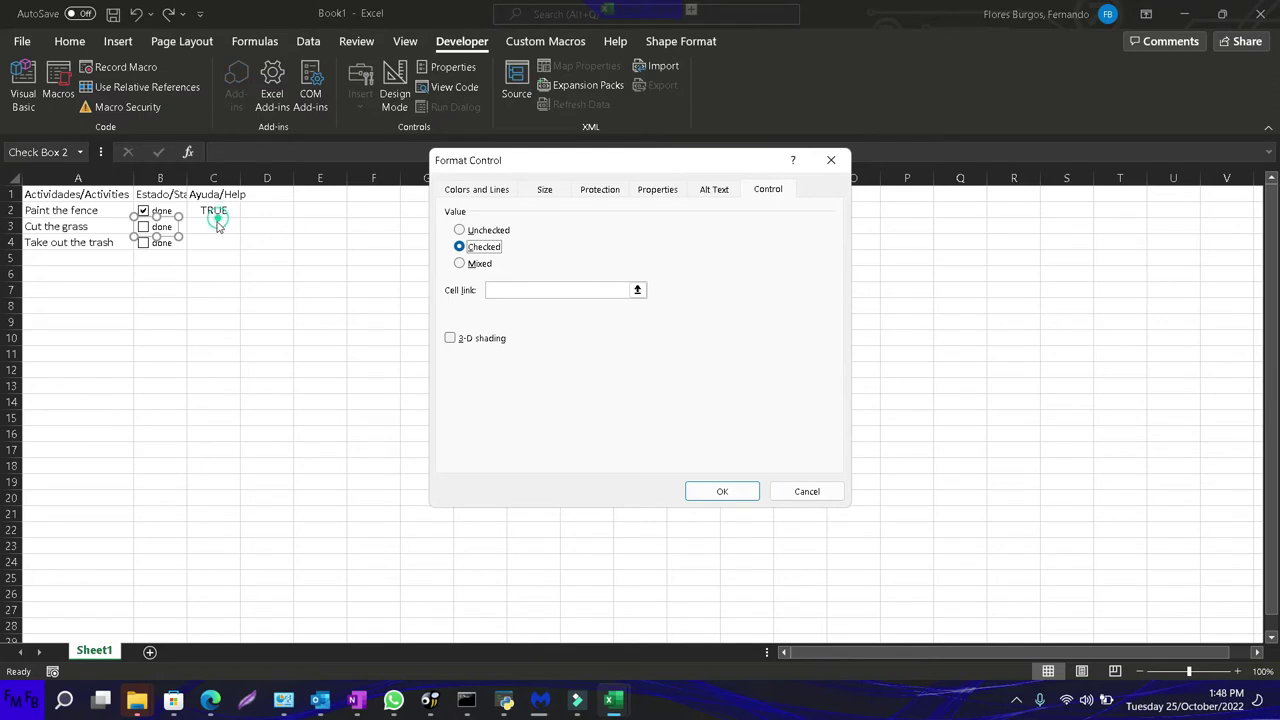
click(505, 289)
click(212, 227)
click(712, 490)
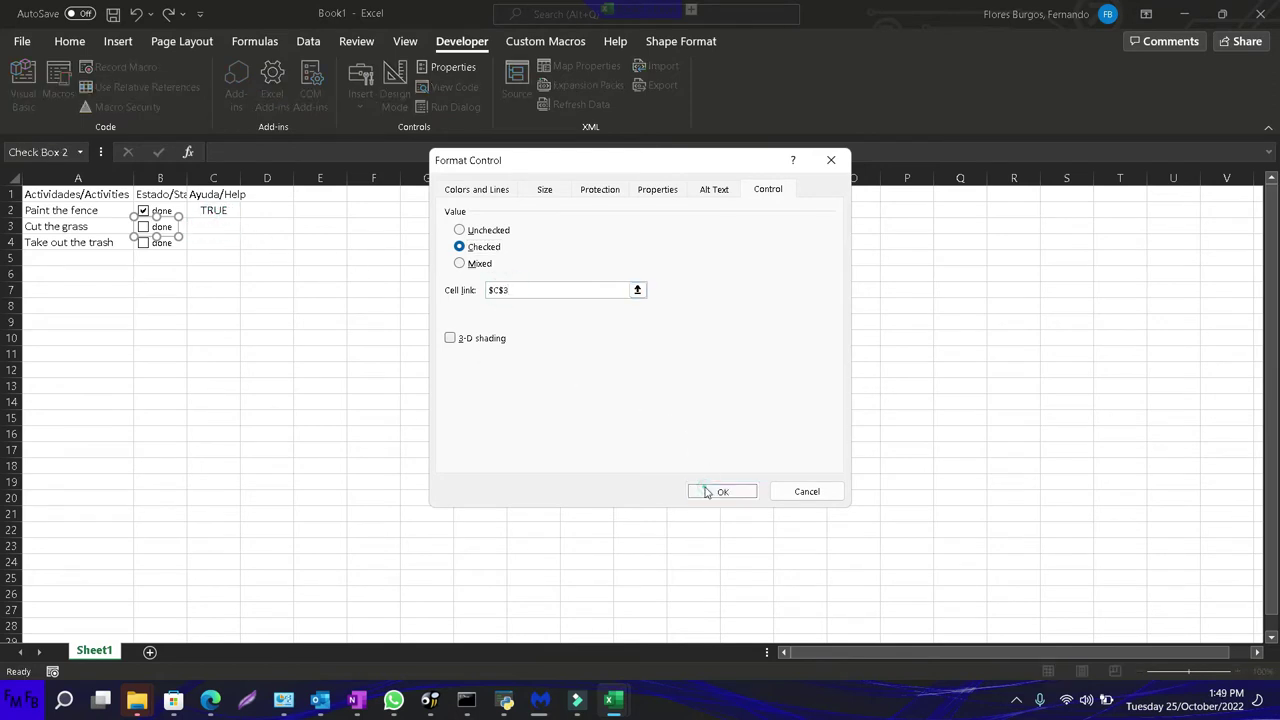
Tick the row 4 check box and link it to cell C4
click(143, 244)
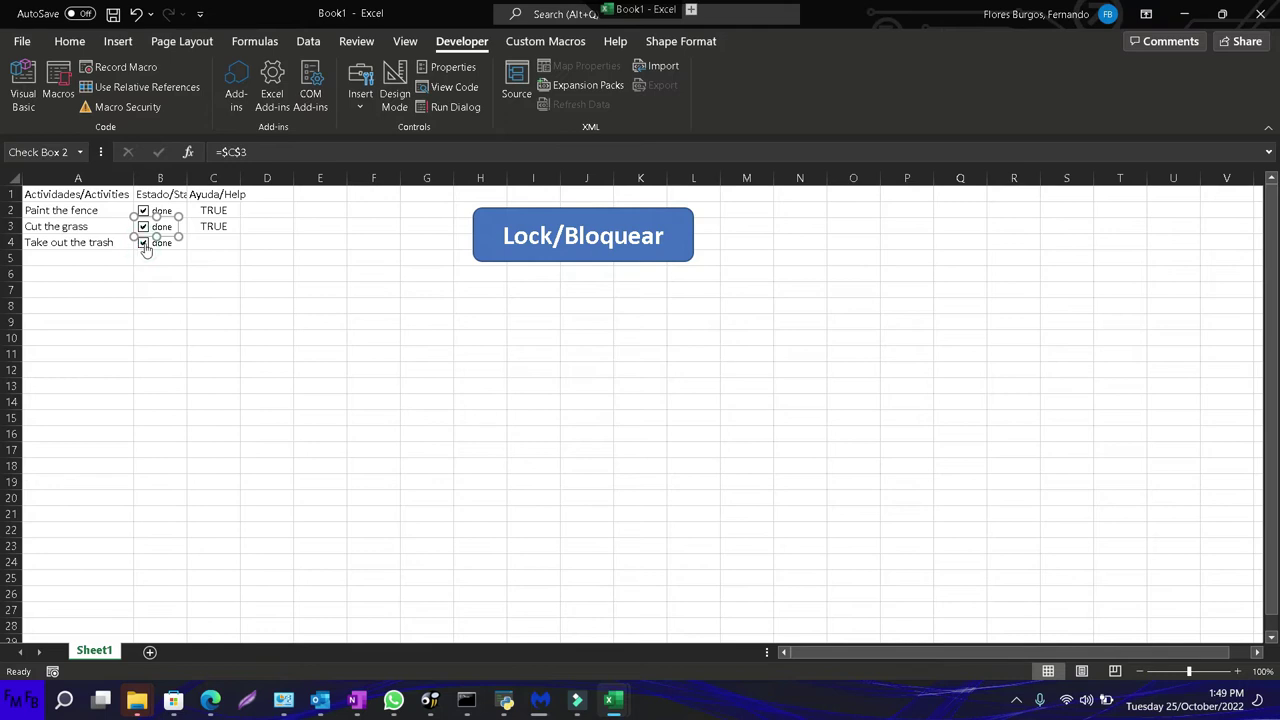
right_click(143, 250)
click(219, 431)
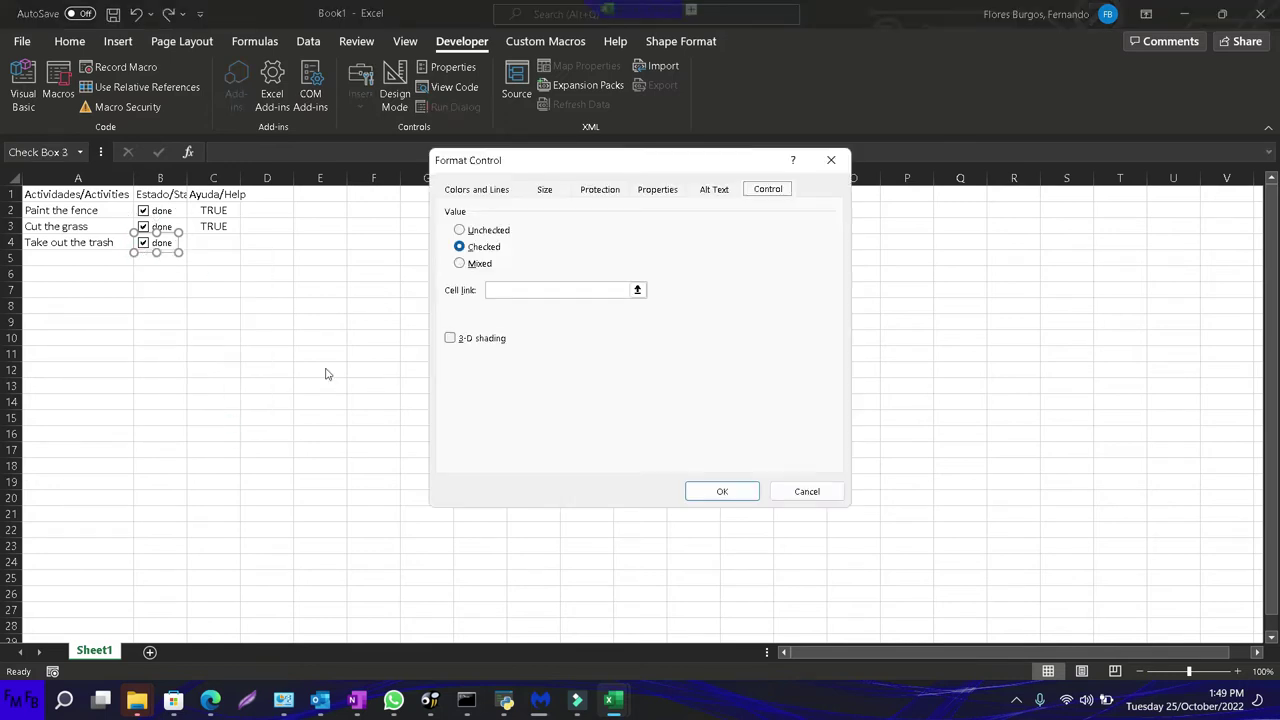
click(526, 290)
click(227, 245)
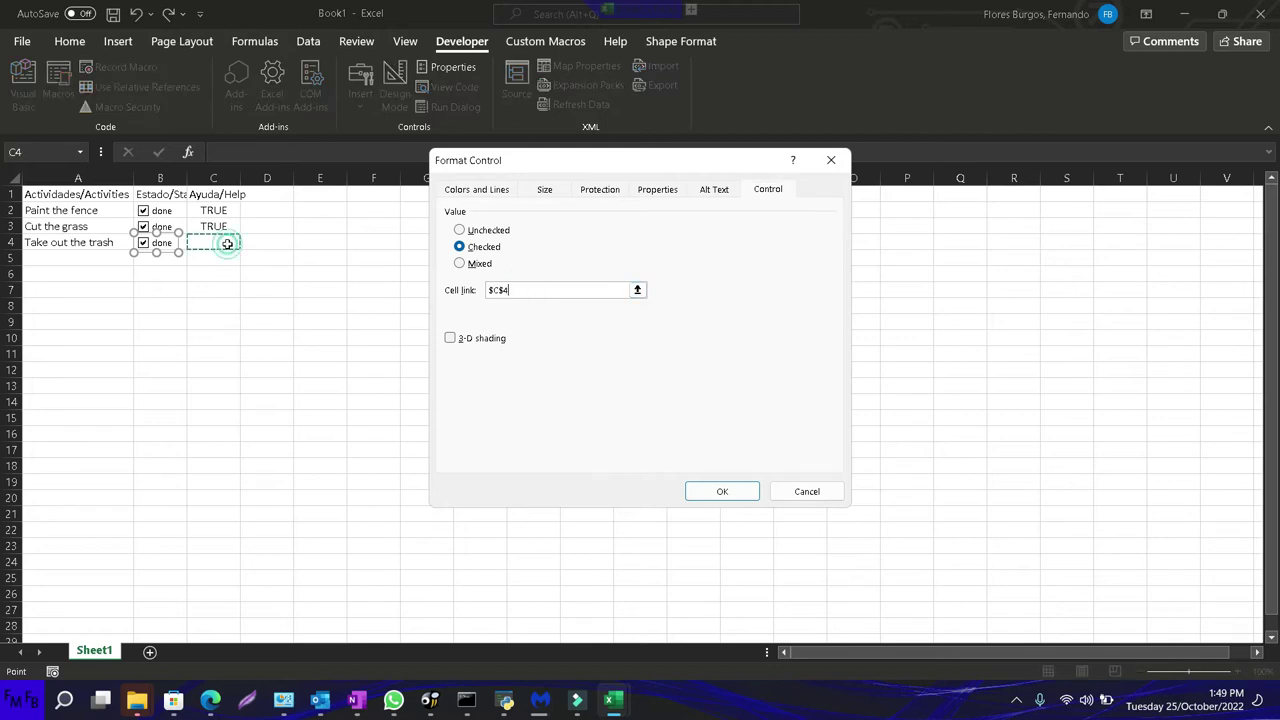
key(Return)
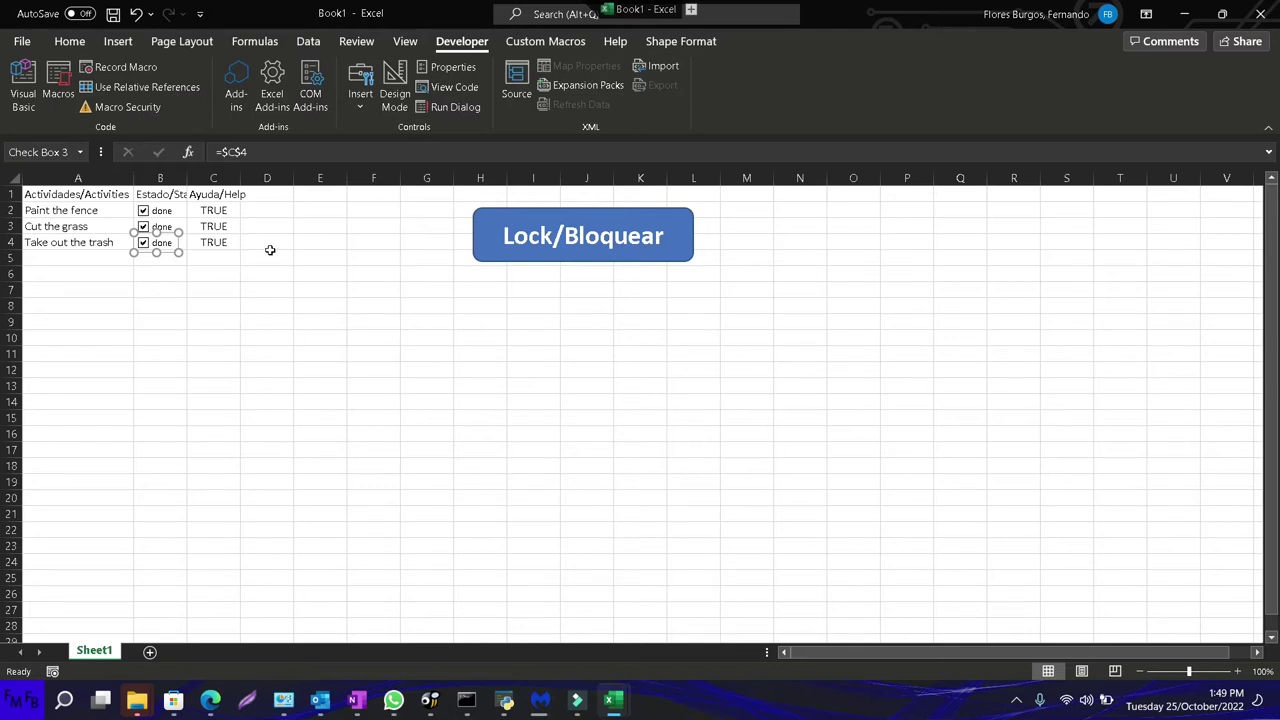
Inside the loop, write If Range("C" & i).Value = True Then
key(alt+Tab)
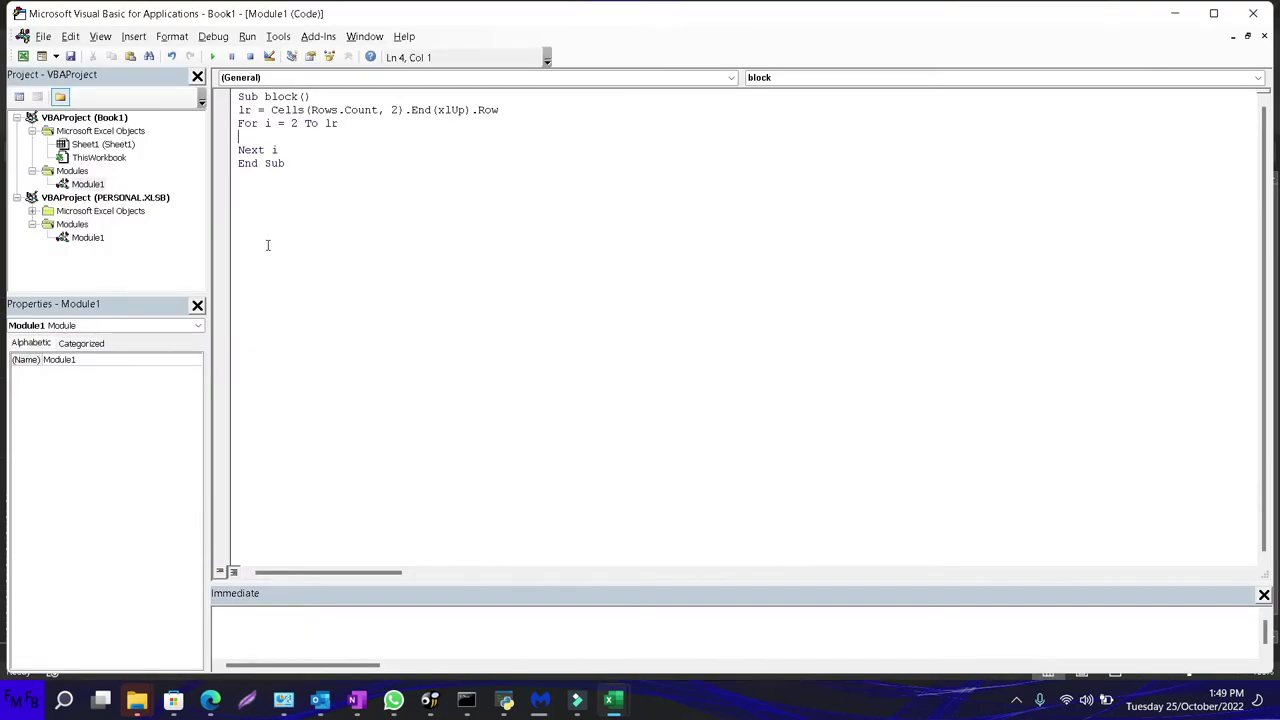
text(if Range())
text(.value)
key(Left)
key(Left)
key(Left)
key(Left)
key(alt+F11)
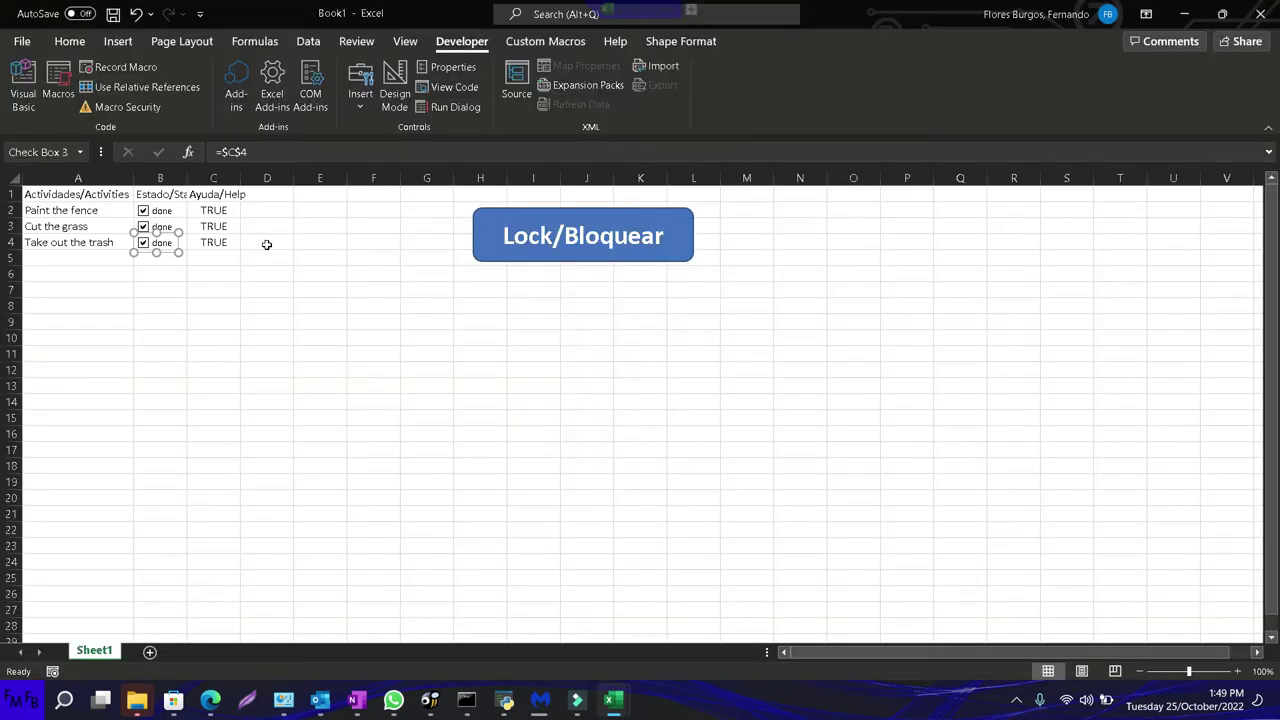
key(alt+F11)
text("" )
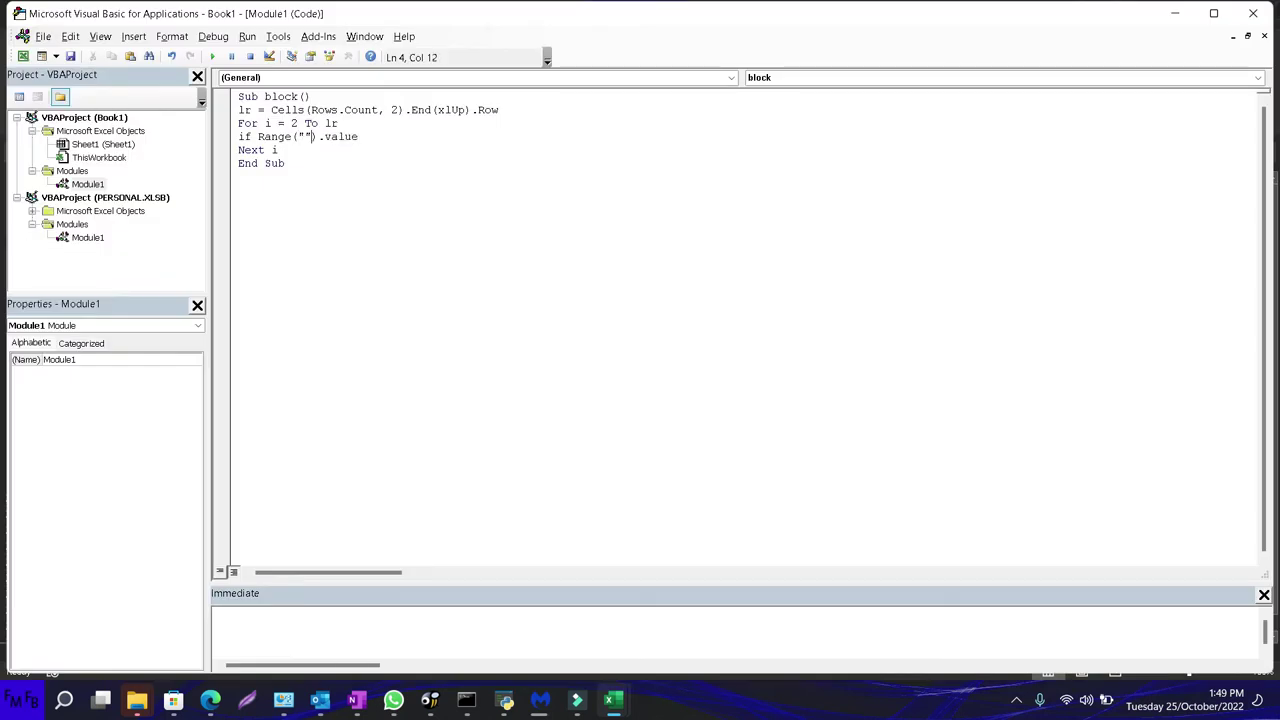
text(& i)
click(310, 136)
text(C)
key(End)
text(= true then)
Close the test with End If, fix the True spelling, and add Activesheet.Unprotect inside
key(Return)
key(Return)
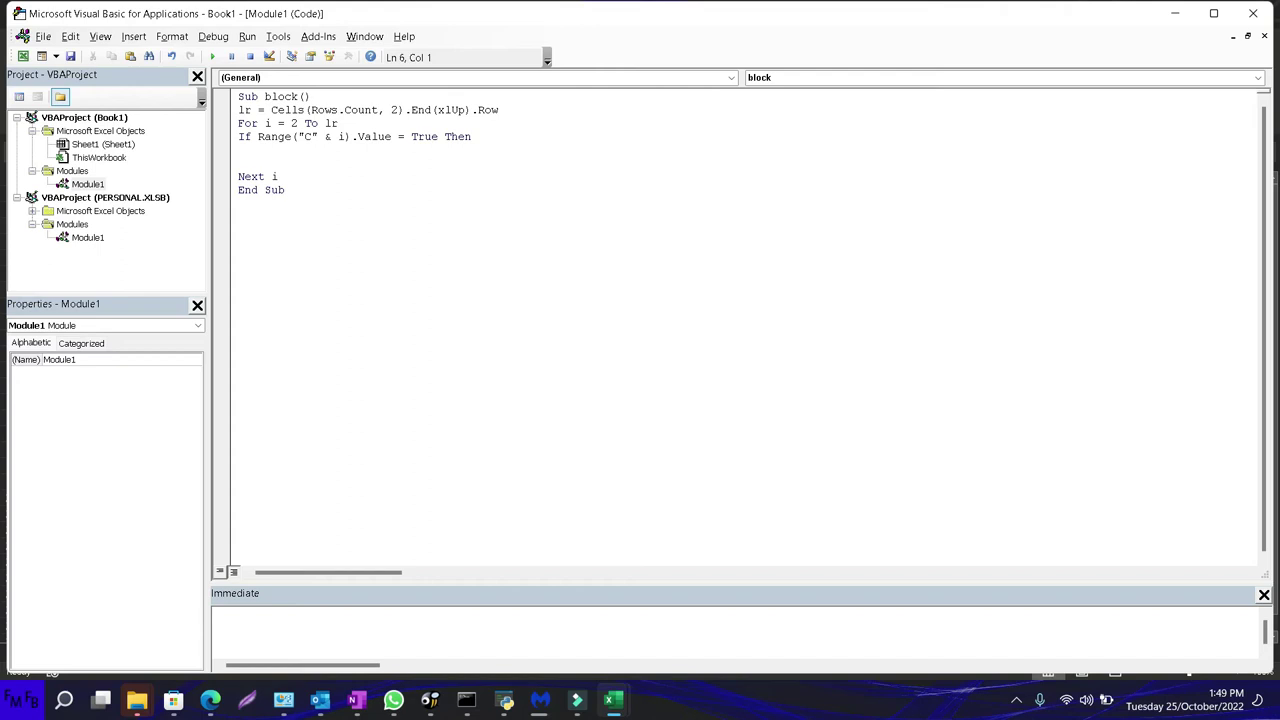
text(end if)
key(Up)
click(471, 136)
key(BackSpace)
key(BackSpace)
key(BackSpace)
text(RUE)
key(Down)
text(Activesheet)
text(.unprotects)
key(BackSpace)
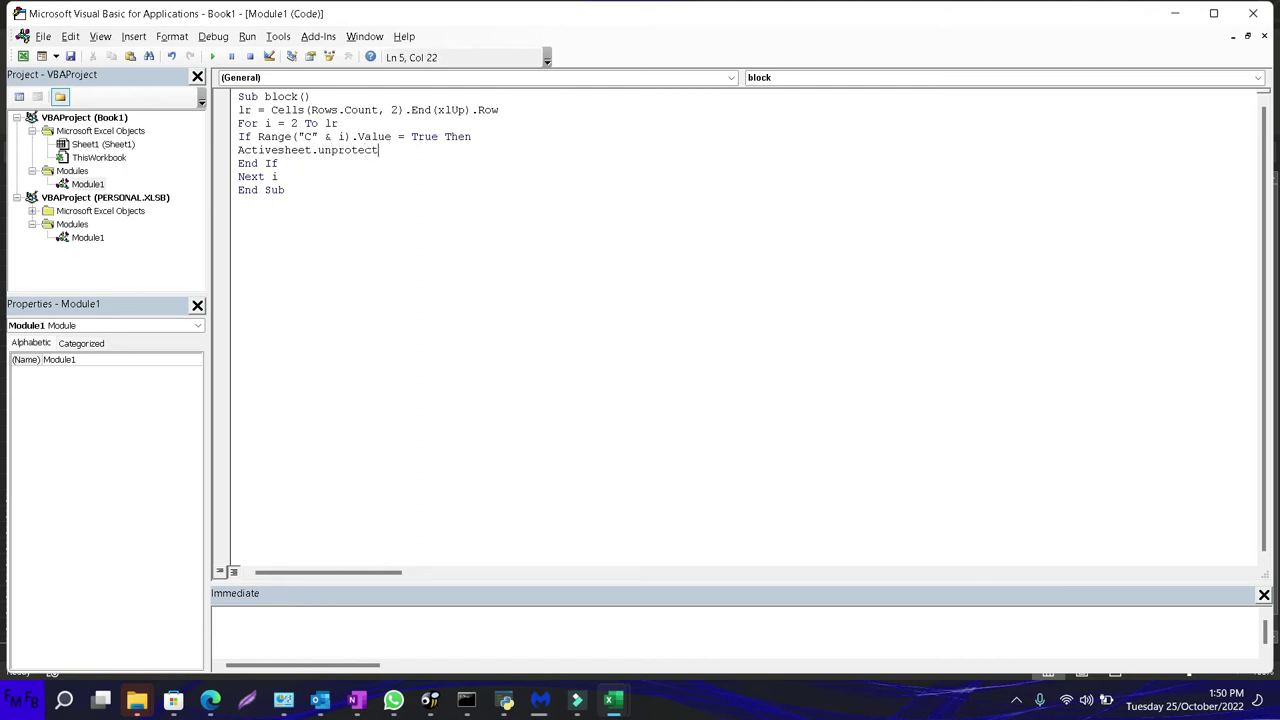
Add Range("A" & i).Locked = True after the Unprotect line
key(Return)
text(Range())
key(Left)
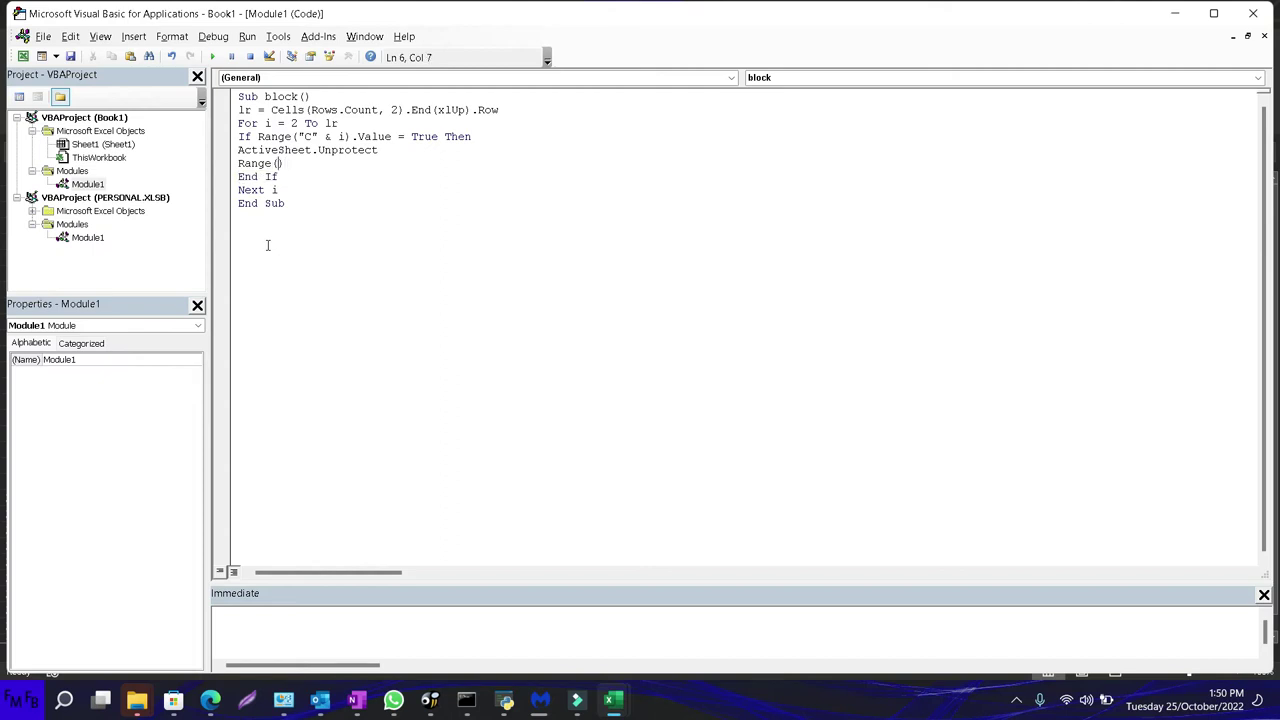
text("")
text(A)
key(Right)
text(&)
text( i))
text(.lo)
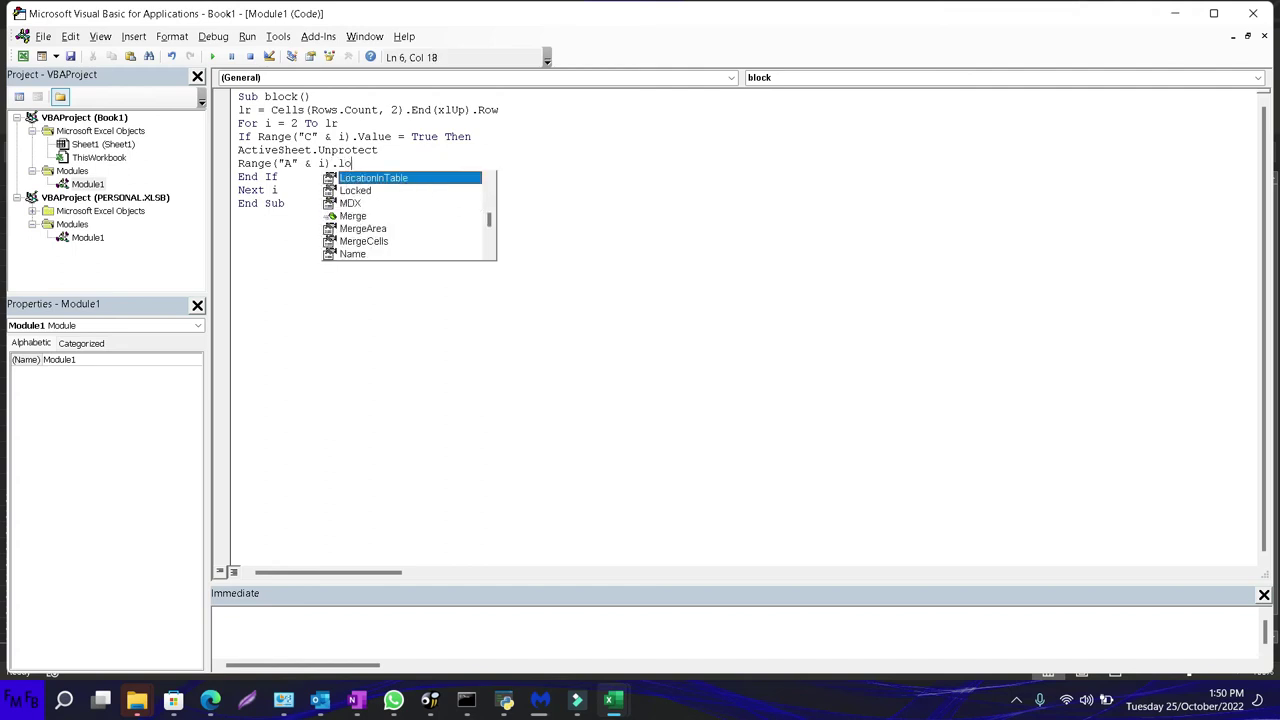
key(Down)
key(Tab)
text(=true)
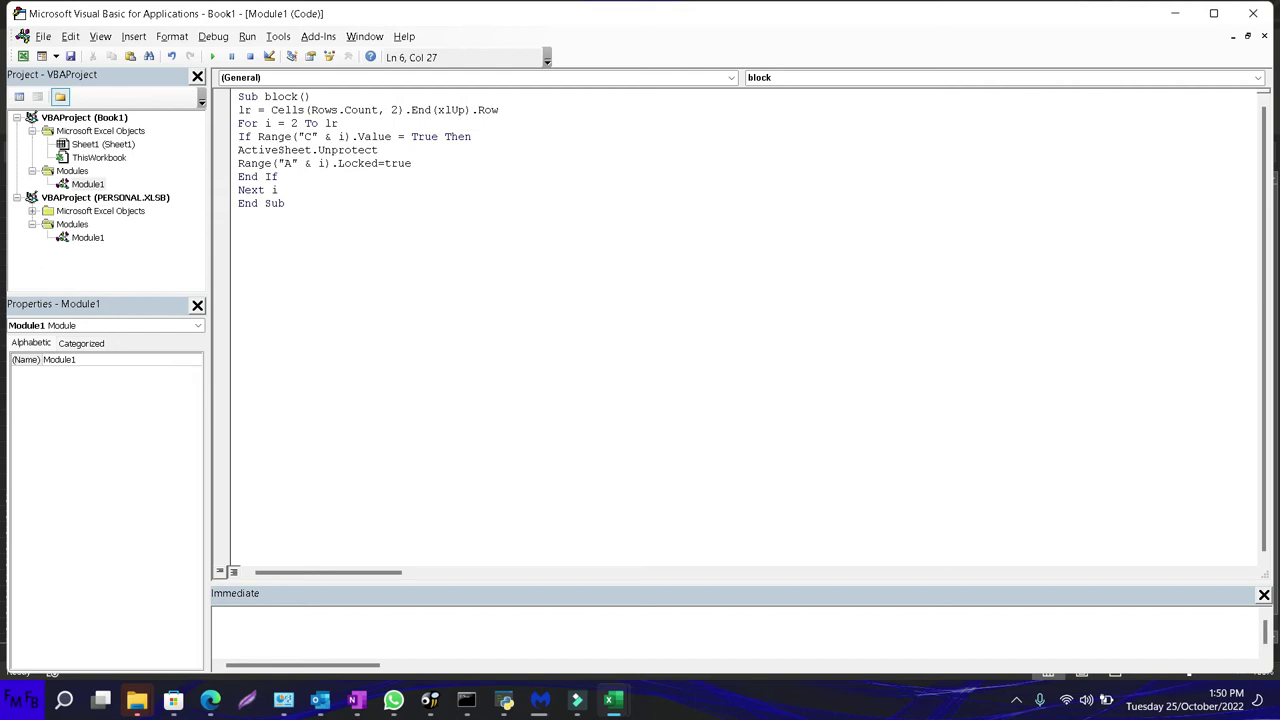
key(Return)
Add Activesheet.Protect to re-protect the sheet after locking the row
text(Activesheet.protect)
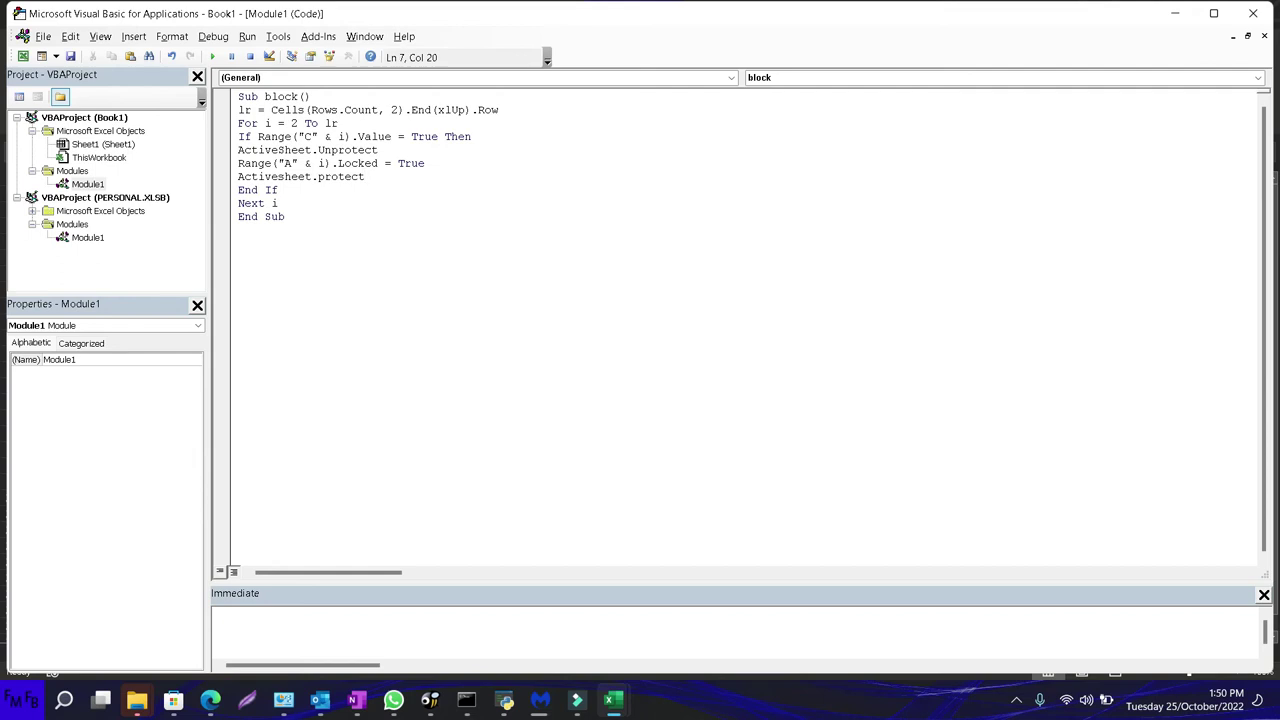
key(Return)
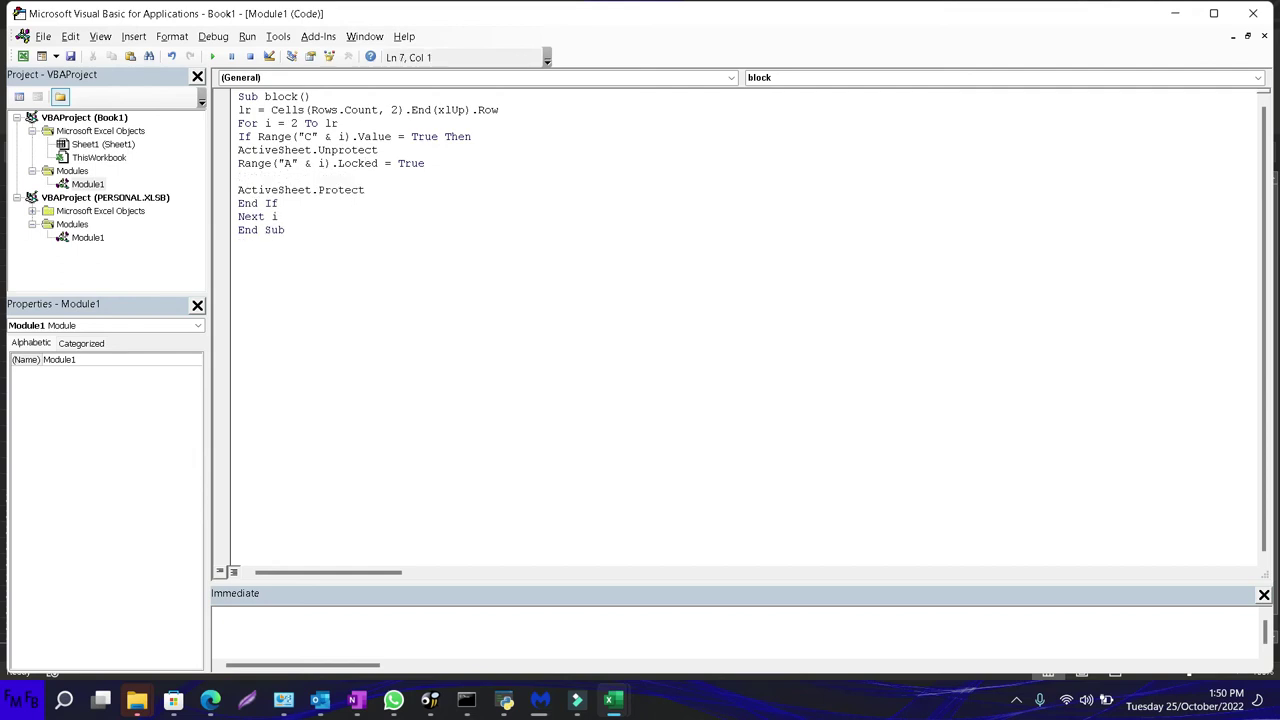
key(Up)
key(shift+Right)
key(shift+Right)
key(shift+Right)
key(shift+Right)
key(shift+Right)
key(shift+Right)
key(shift+Right)
key(shift+Right)
key(shift+Right)
key(shift+Right)
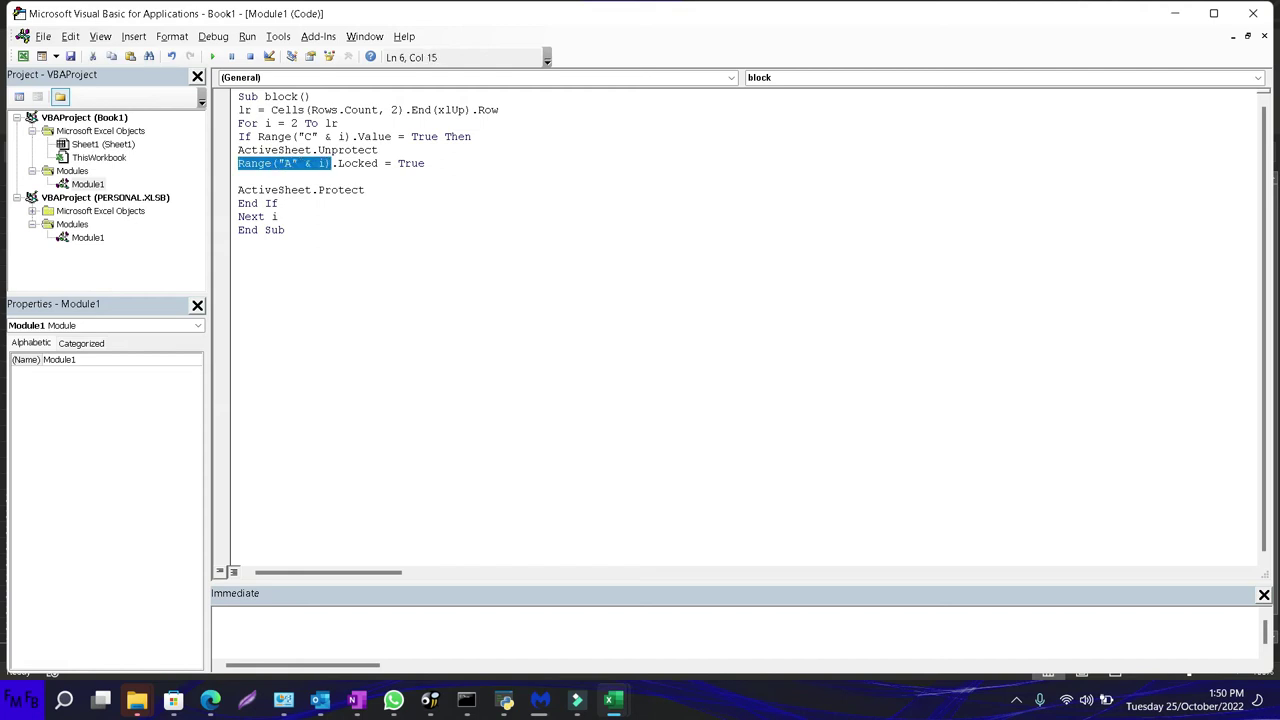
Add a line that fills column A of each checked row with Interior.ColorIndex = 4
key(ctrl+c)
key(Down)
key(ctrl+v)
text(.i)
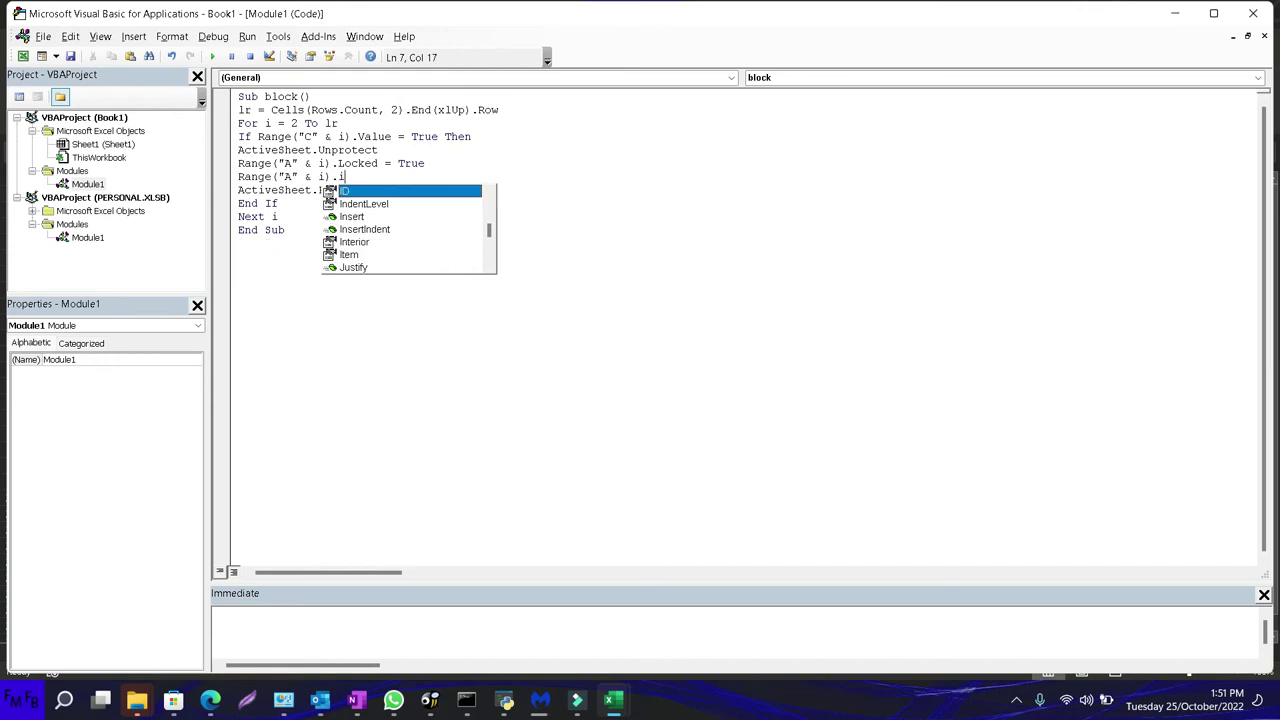
text(nter)
key(Tab)
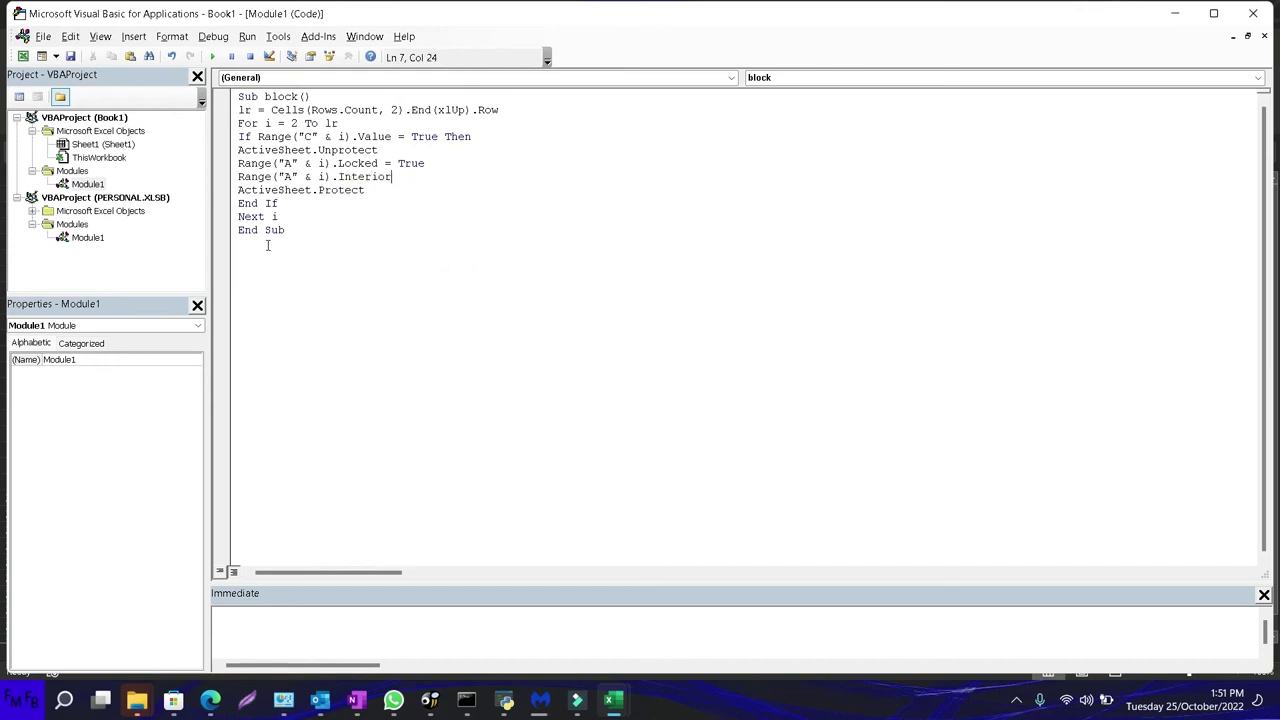
text(.colo)
key(Tab)
text(index)
text(=4)
Add an Else branch after the protect line that runs ActiveSheet.Unprotect
click(366, 190)
key(Return)
text(else)
key(Return)
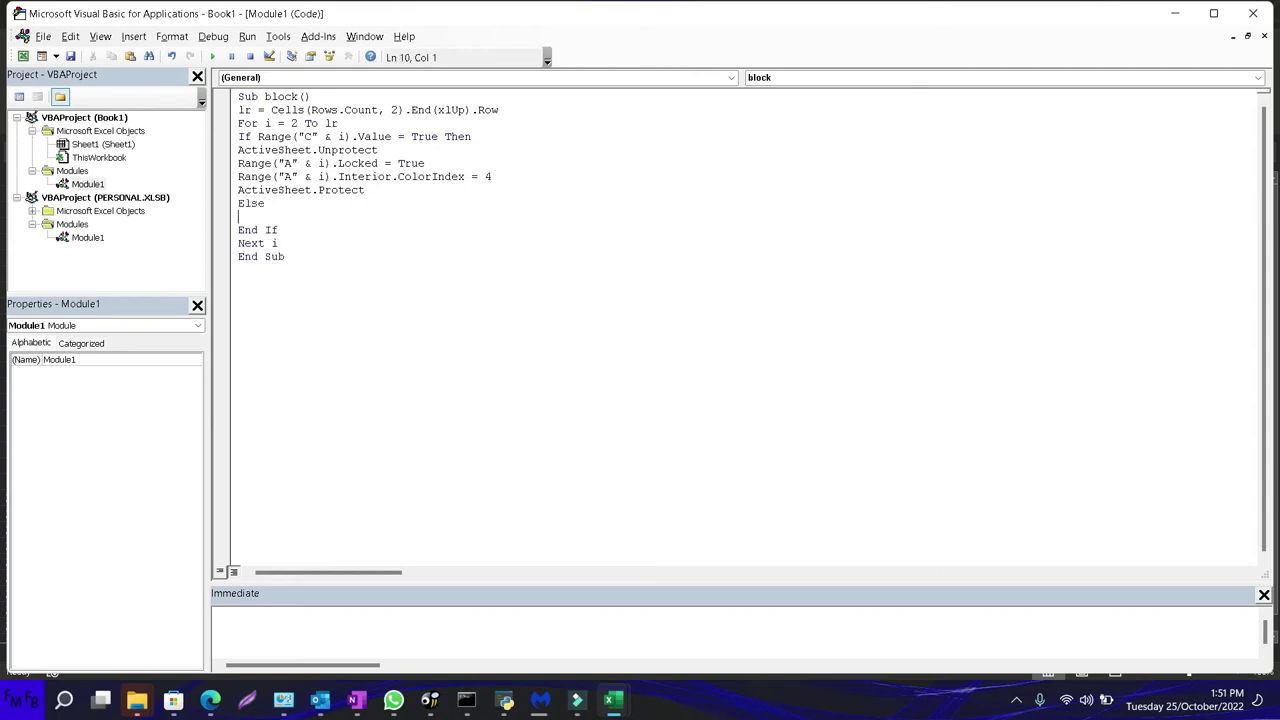
text(Activesheet.unprotect)
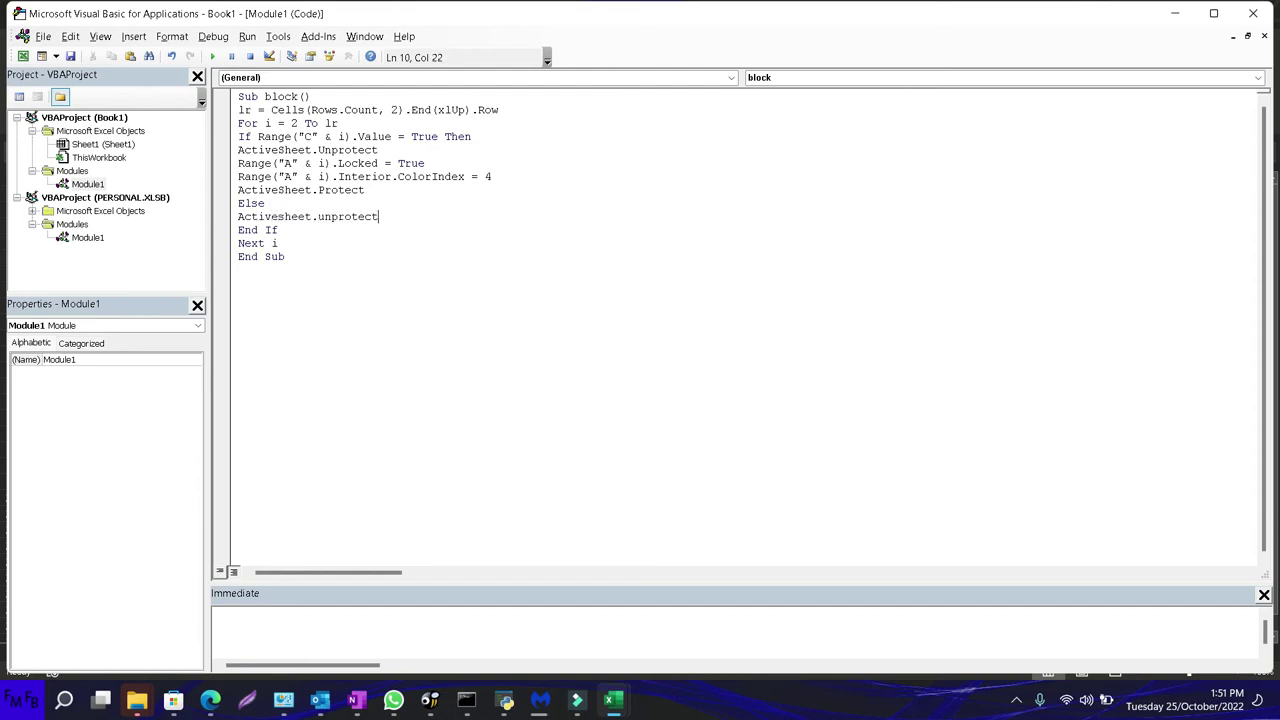
key(Return)
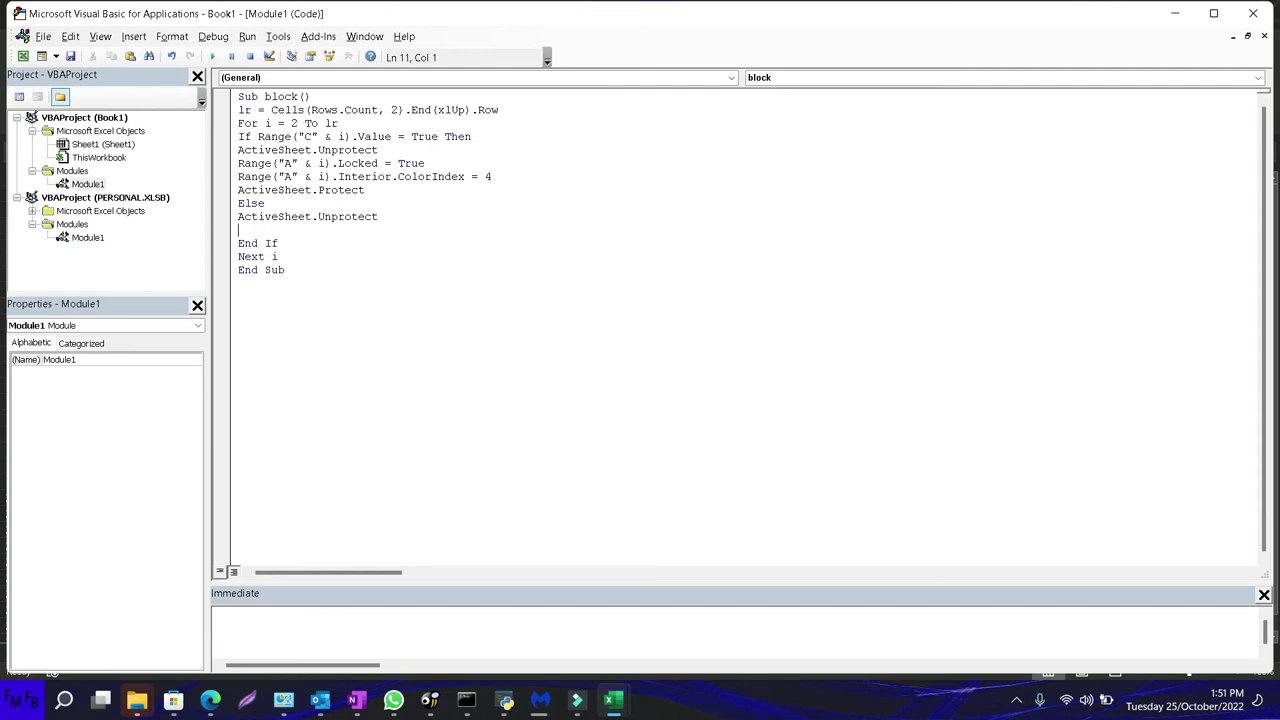
In the Else branch, clear the fill with Range("A" & i).Interior.ColorIndex = 0
text(Range()"" & i)
text(.)
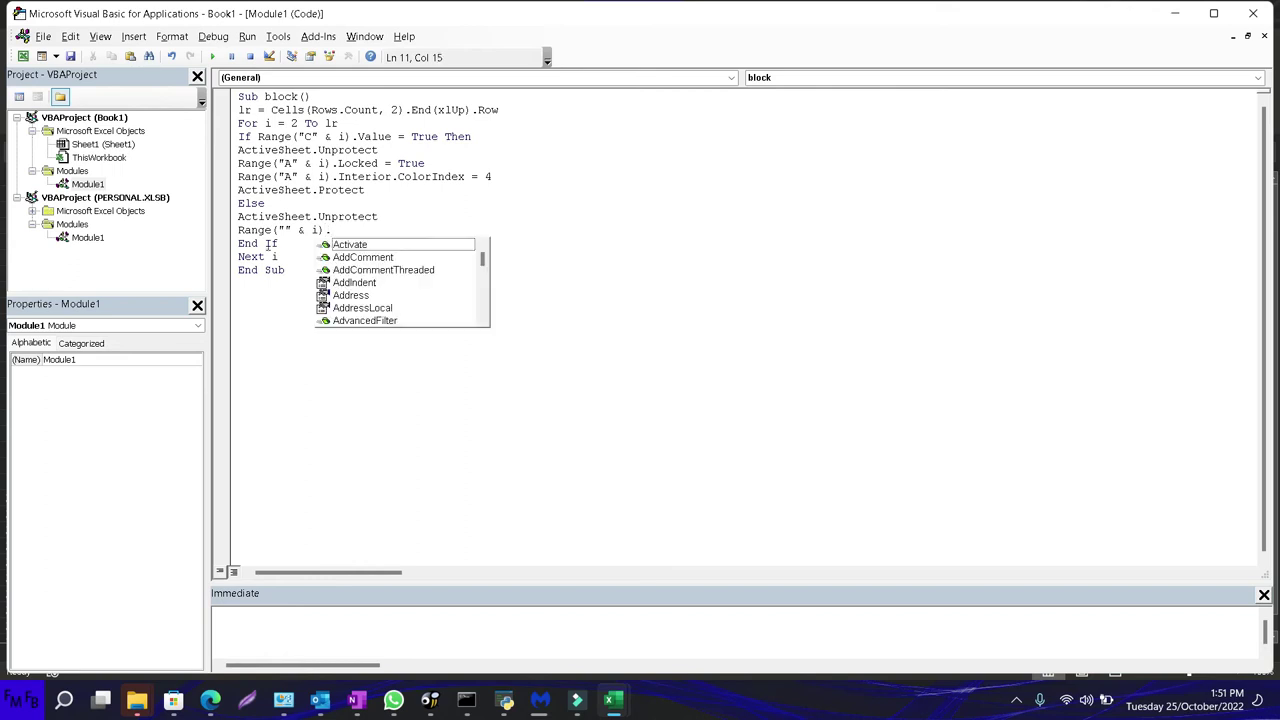
text(Inter)
key(Tab)
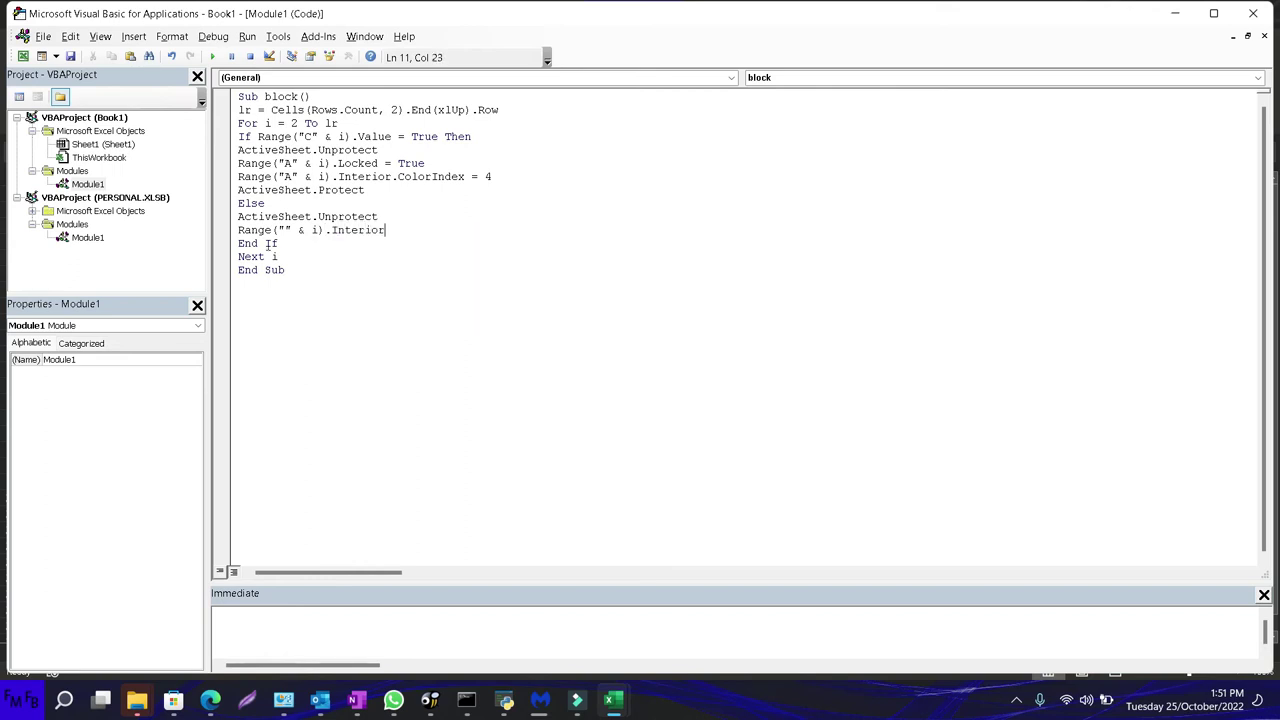
text(.colo)
key(Down)
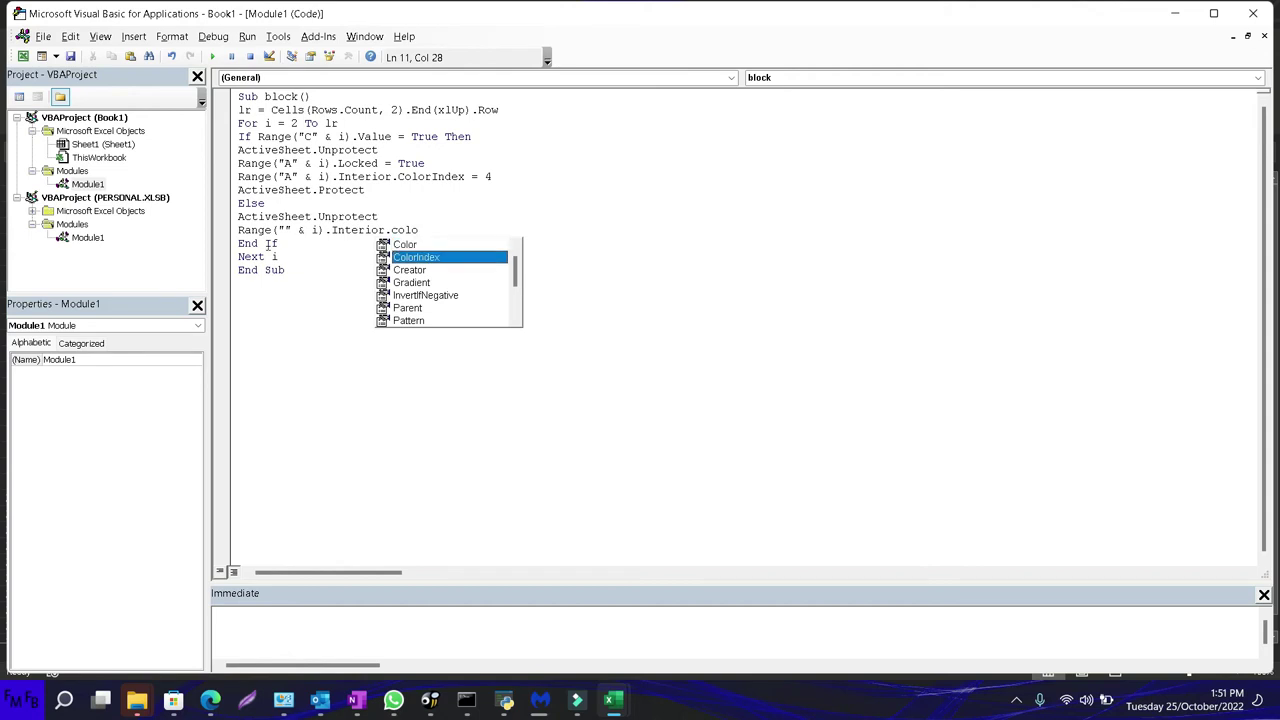
key(Tab)
text(=0)
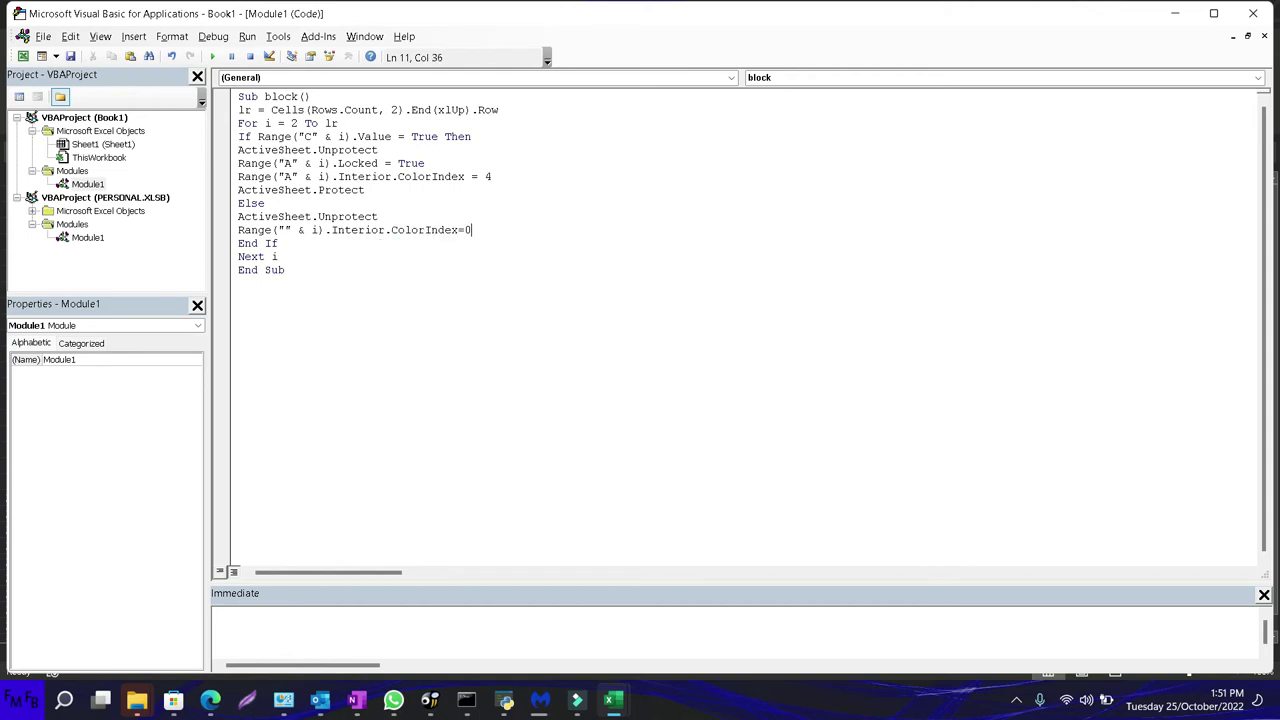
click(291, 230)
text(A)
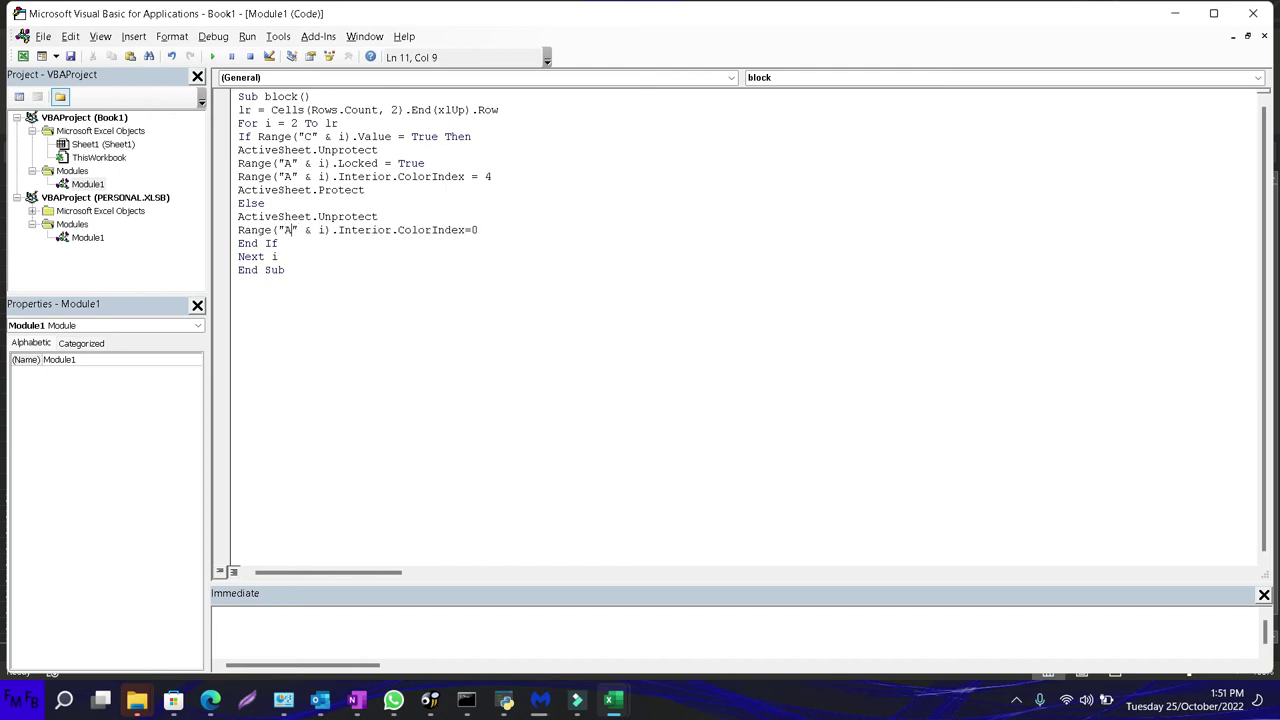
click(479, 230)
key(alt+F11)
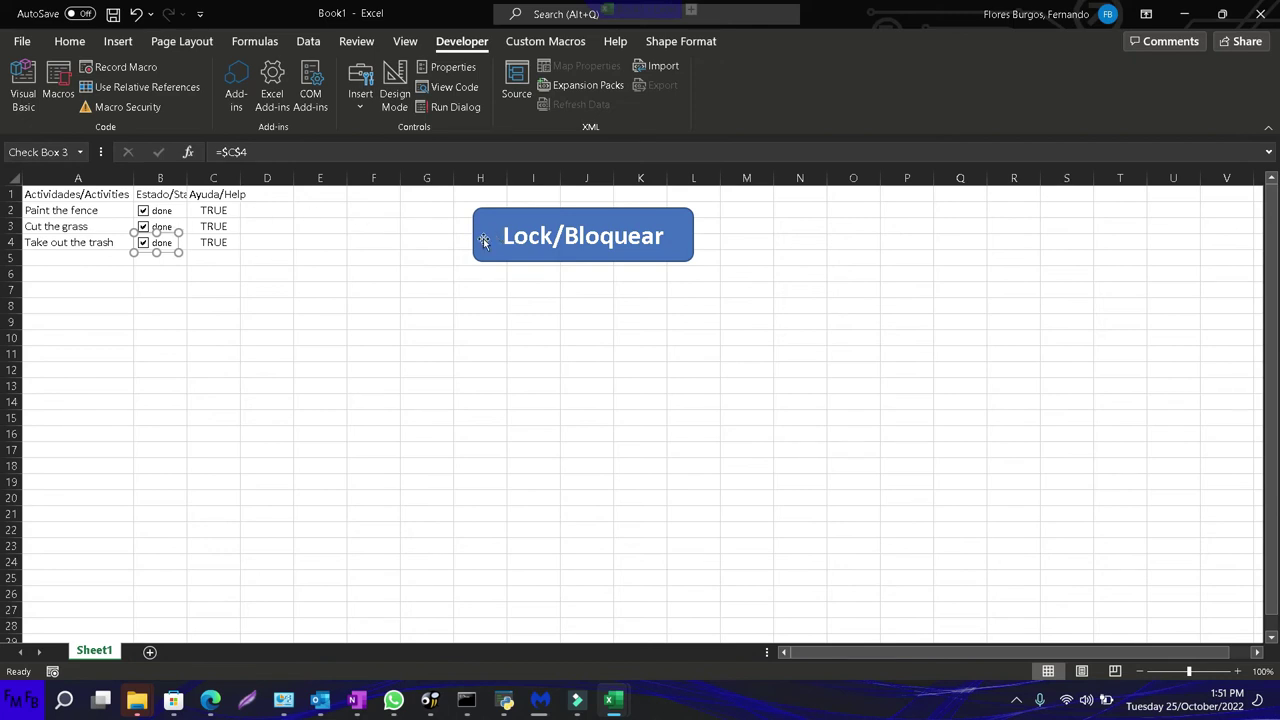
Assign the block macro from This Workbook to the Lock/Bloquear rectangle
key(alt+F11)
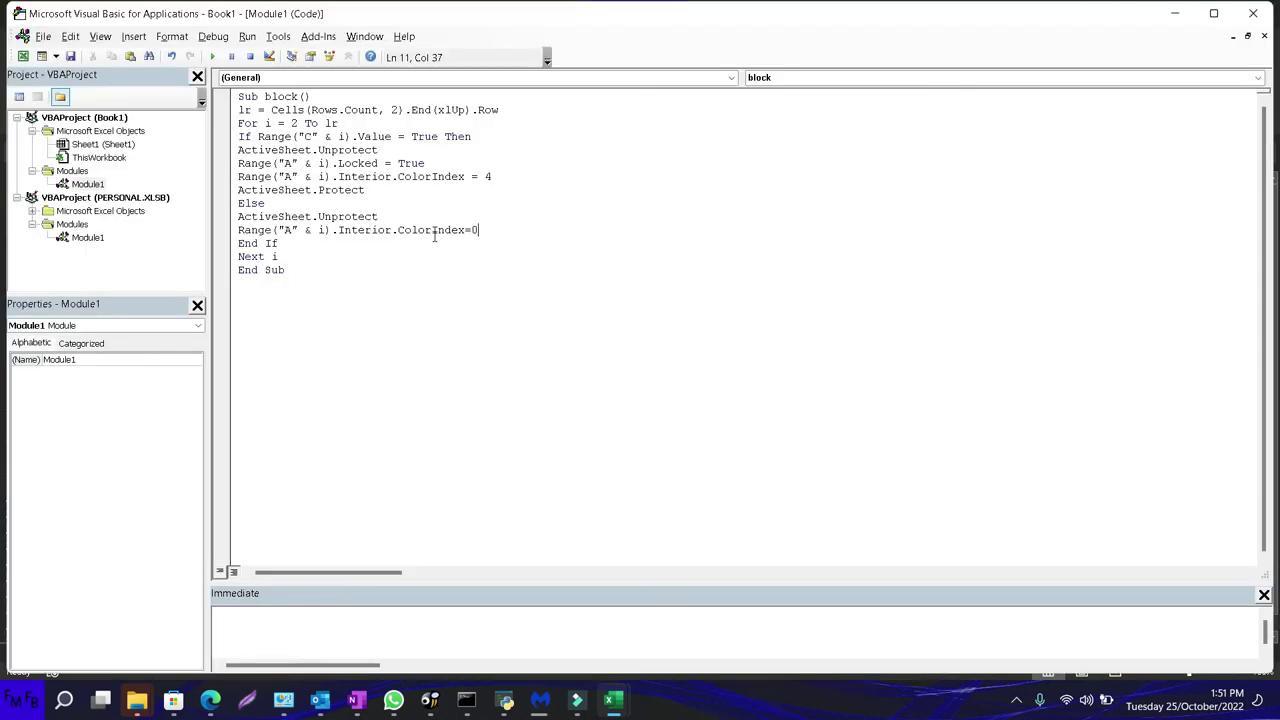
key(alt+F11)
right_click(519, 219)
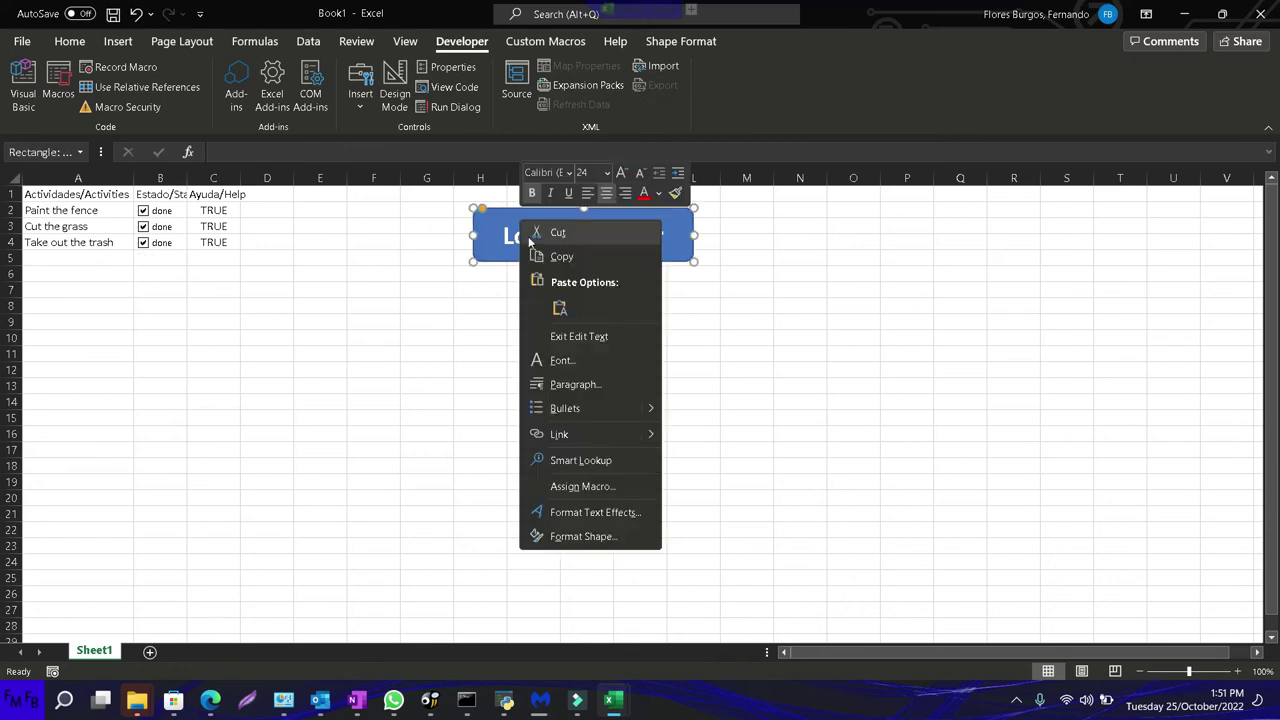
click(600, 486)
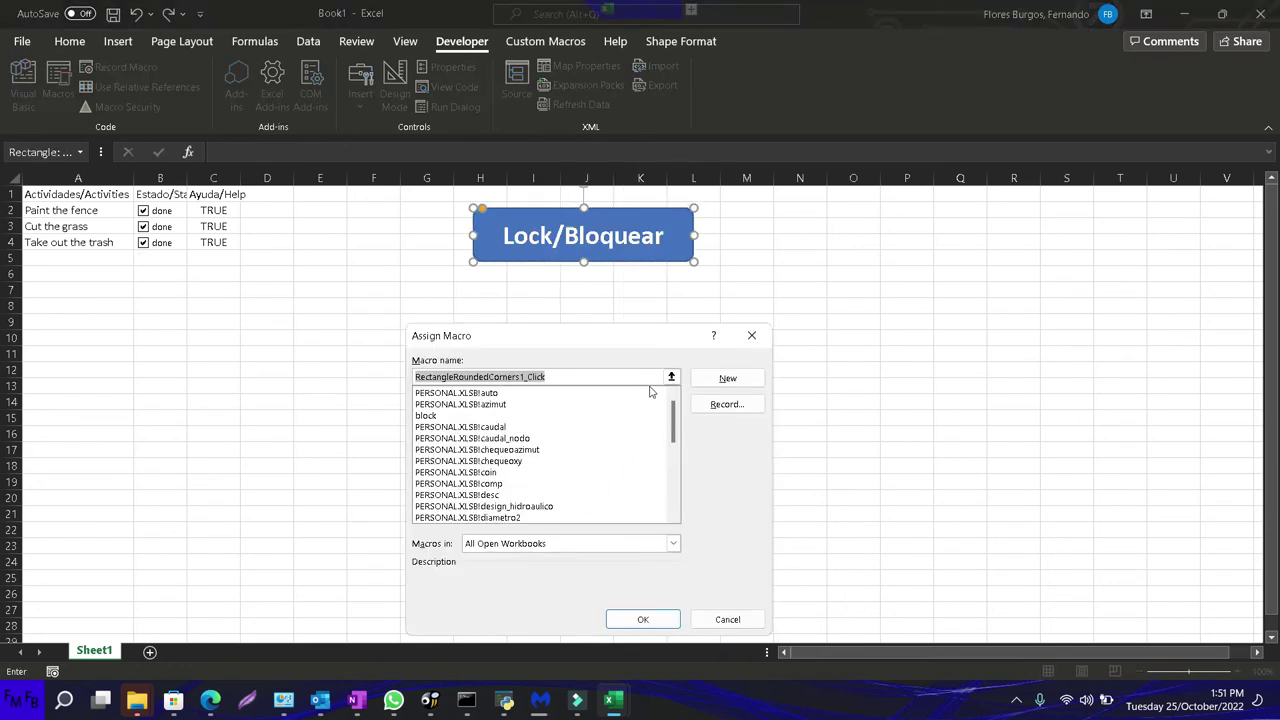
click(673, 543)
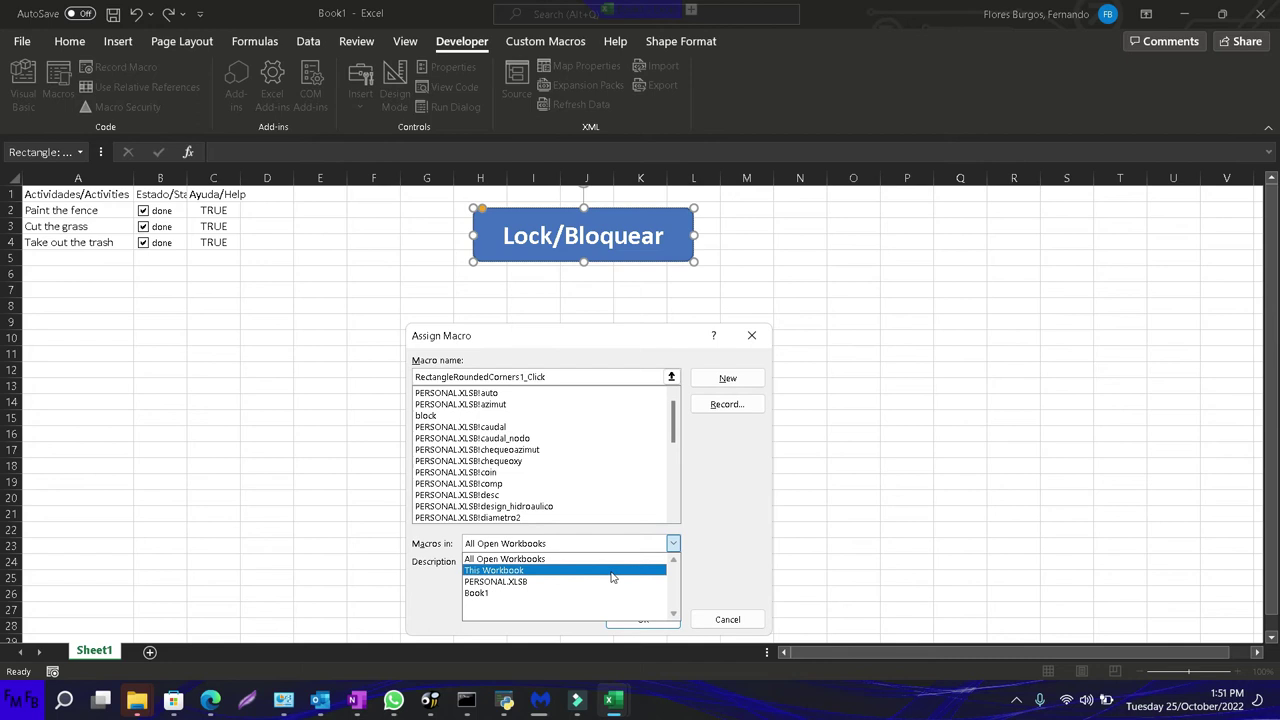
click(627, 570)
click(427, 393)
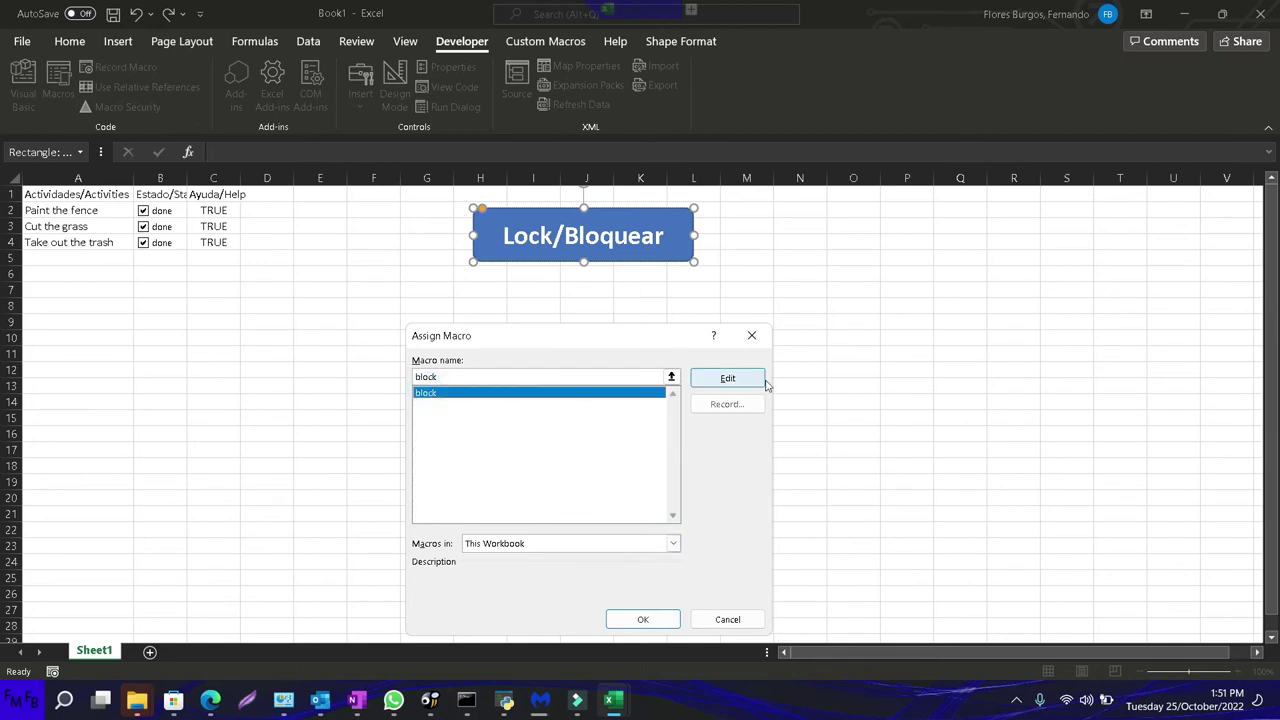
click(643, 619)
click(609, 388)
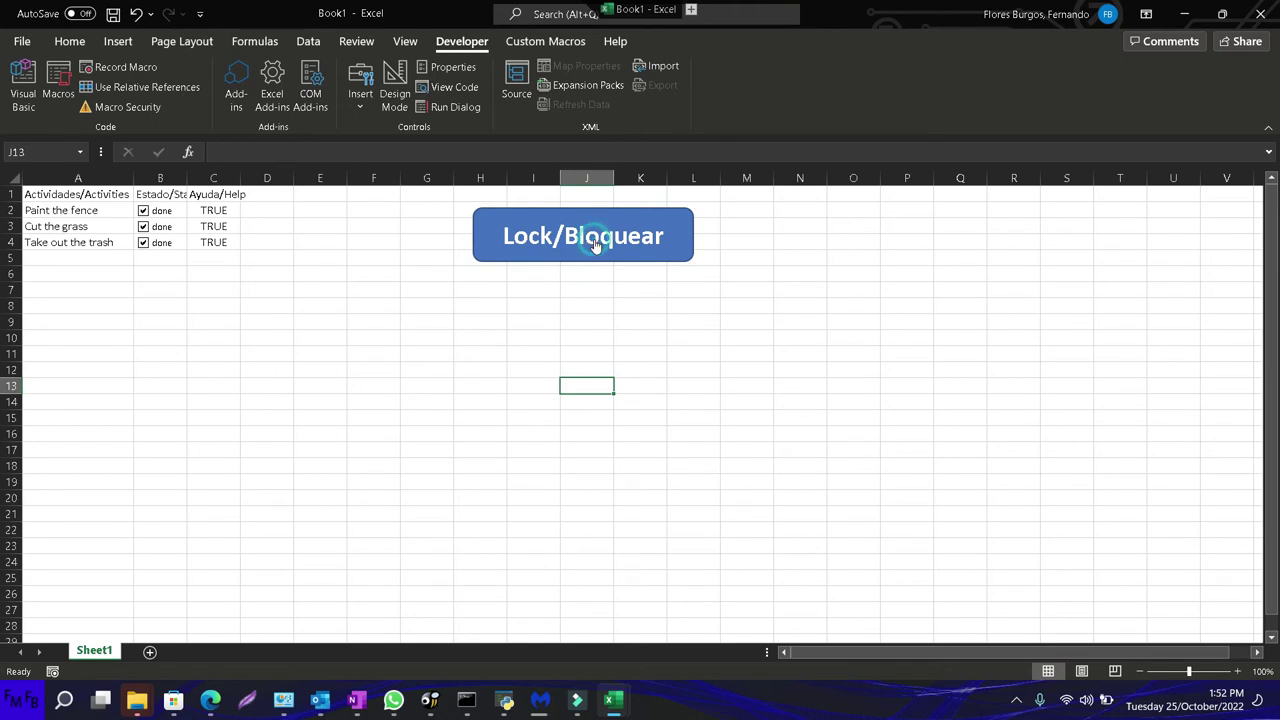
Prefix the Locked and both ColorIndex Range lines with ActiveSheet
key(alt+F11)
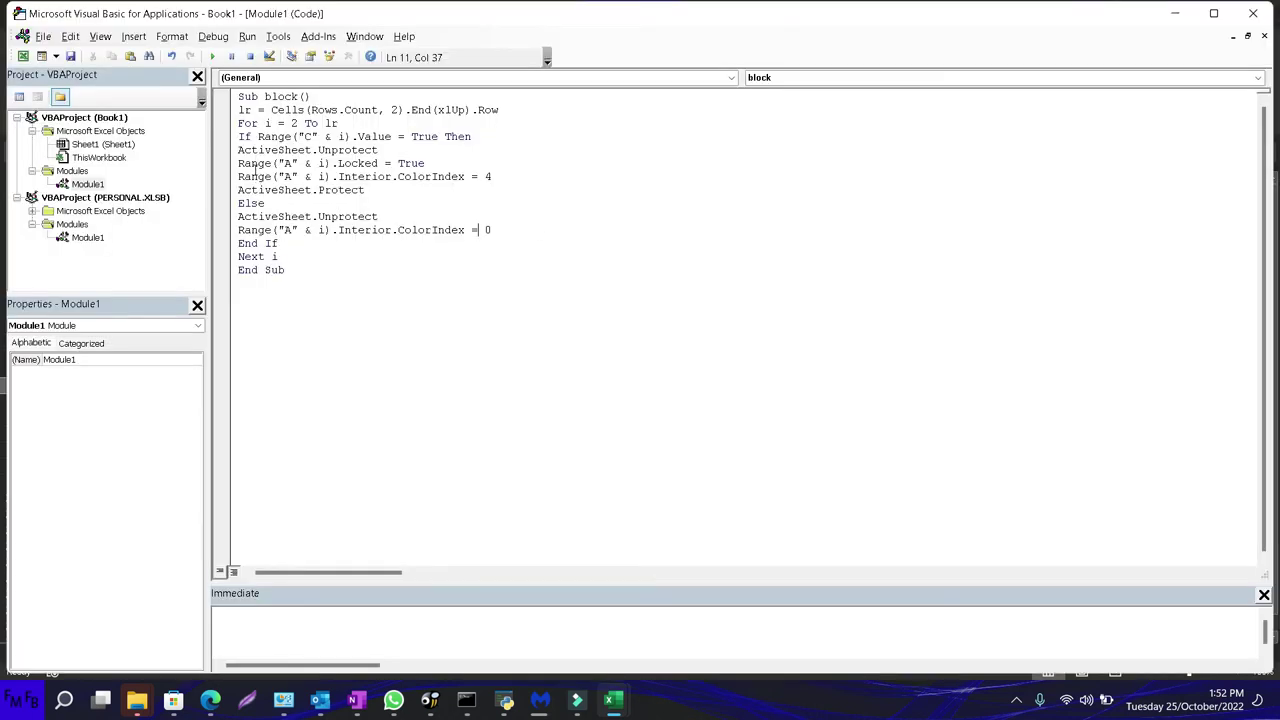
click(239, 163)
text(Acti)
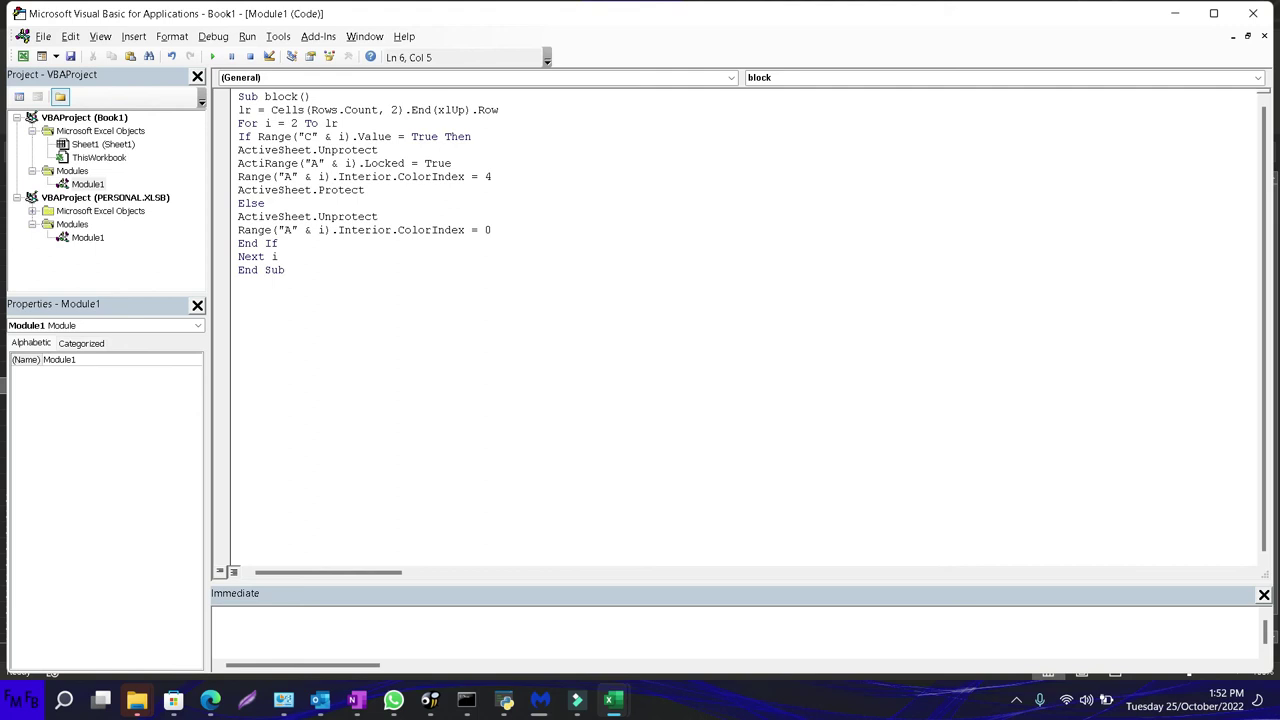
text(vesheet.)
key(shift+Home)
key(ctrl+c)
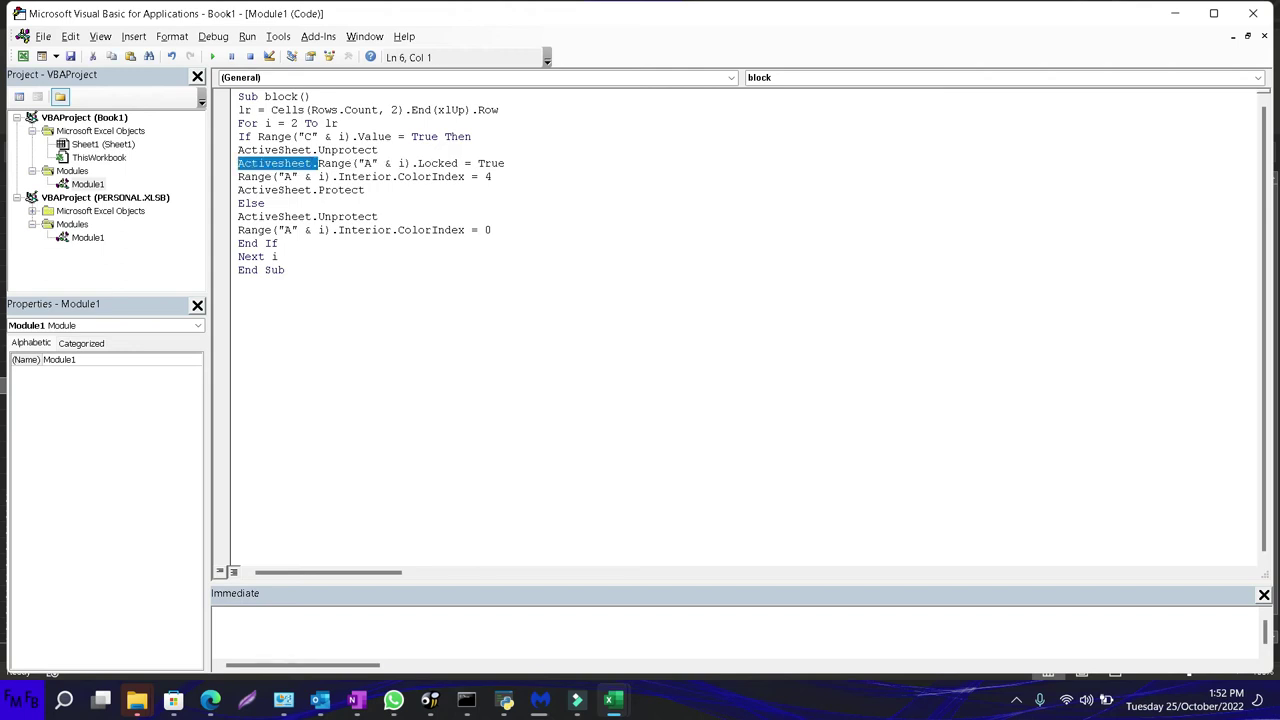
key(Down)
key(ctrl+v)
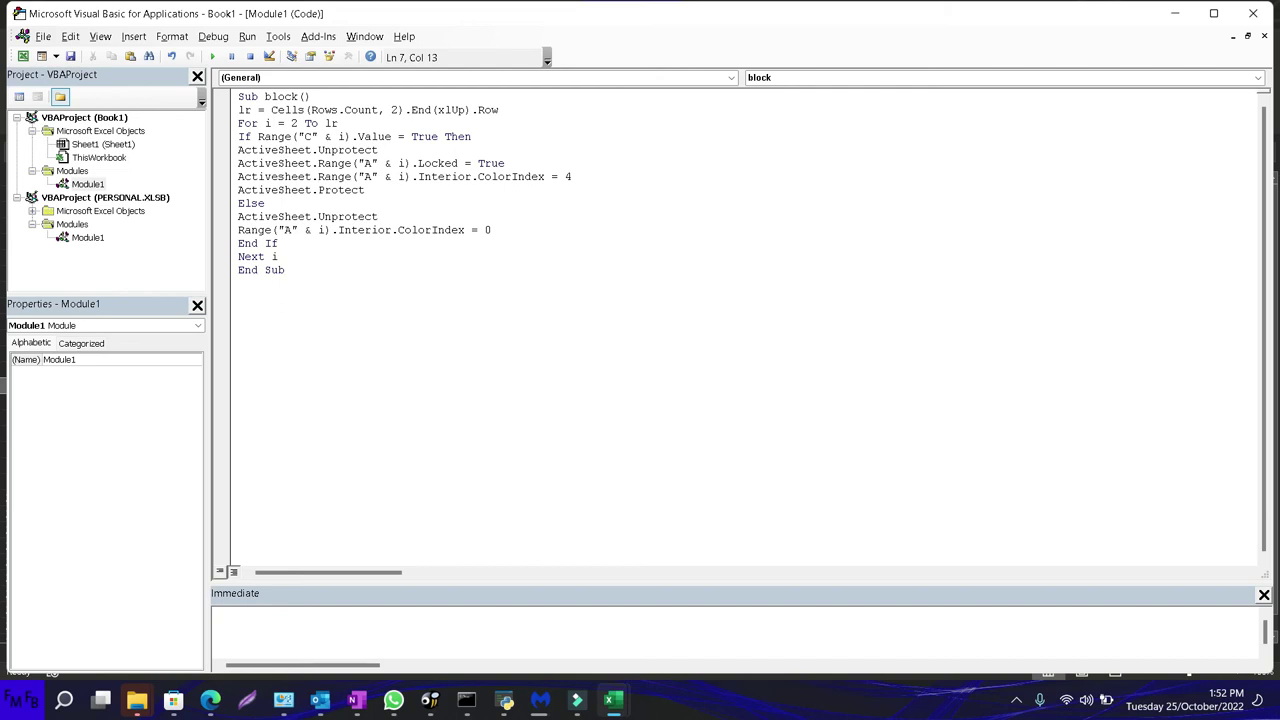
key(Down)
key(Down)
key(Down)
key(ctrl+v)
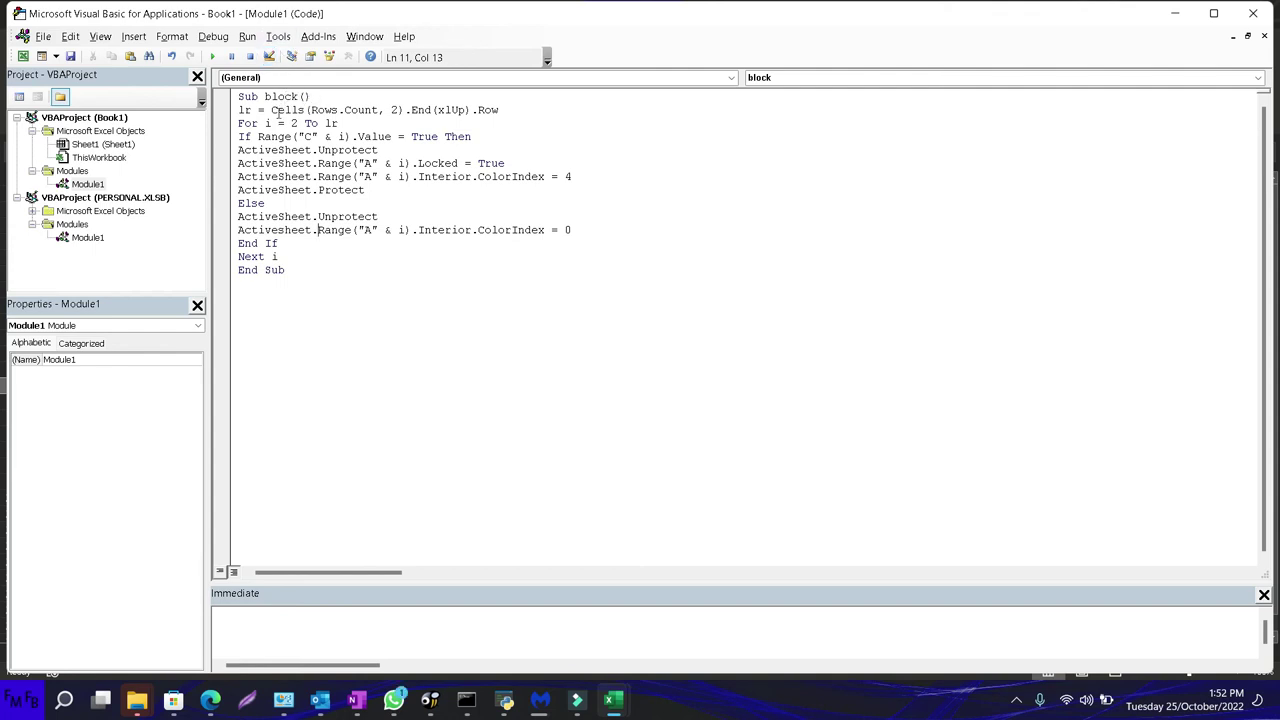
Set a breakpoint on the For i = 2 To lr line and change Cells(Rows.Count, 2) to column 1
click(222, 124)
key(F8)
key(F8)
key(F8)
mouse_move(247, 112)
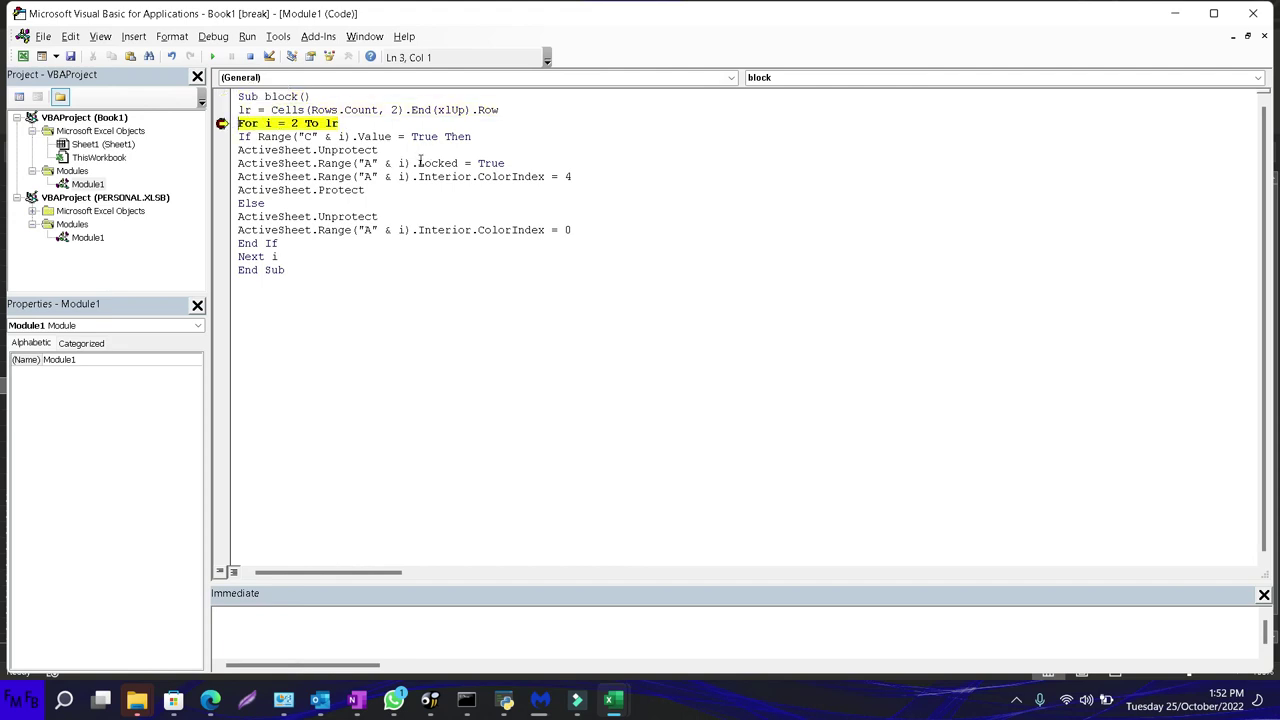
key(alt+F11)
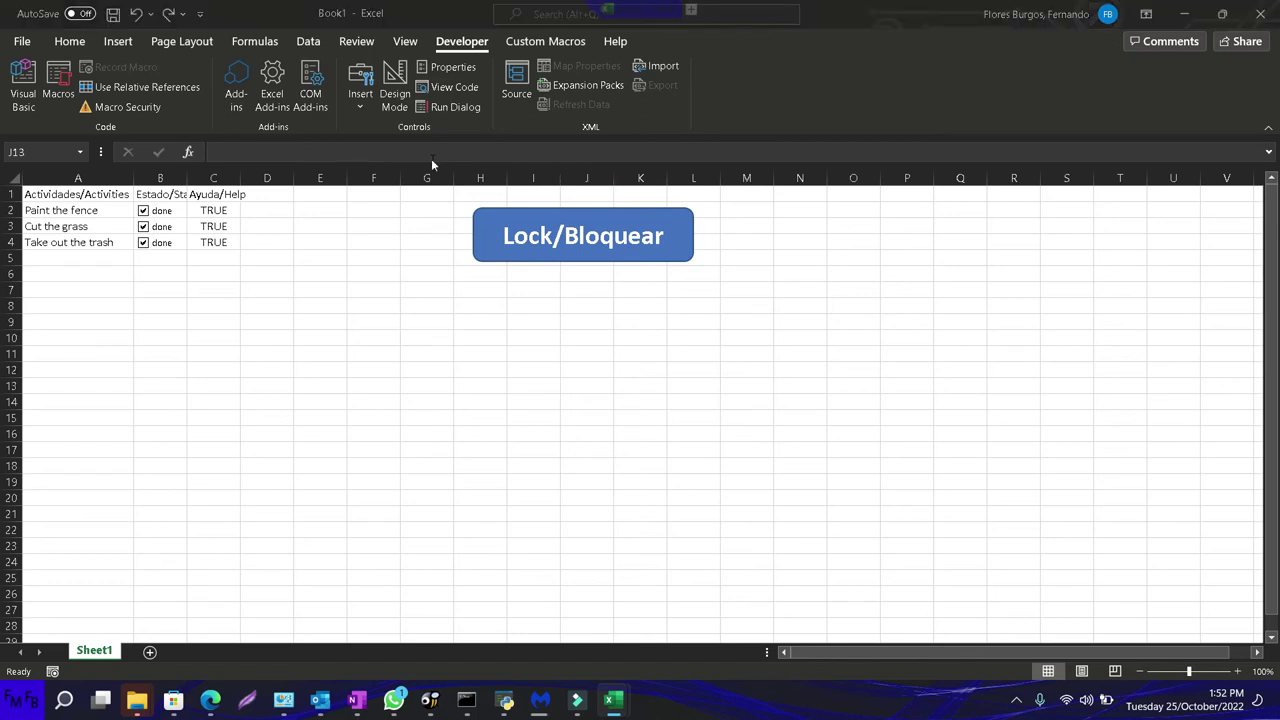
key(alt+F11)
click(399, 110)
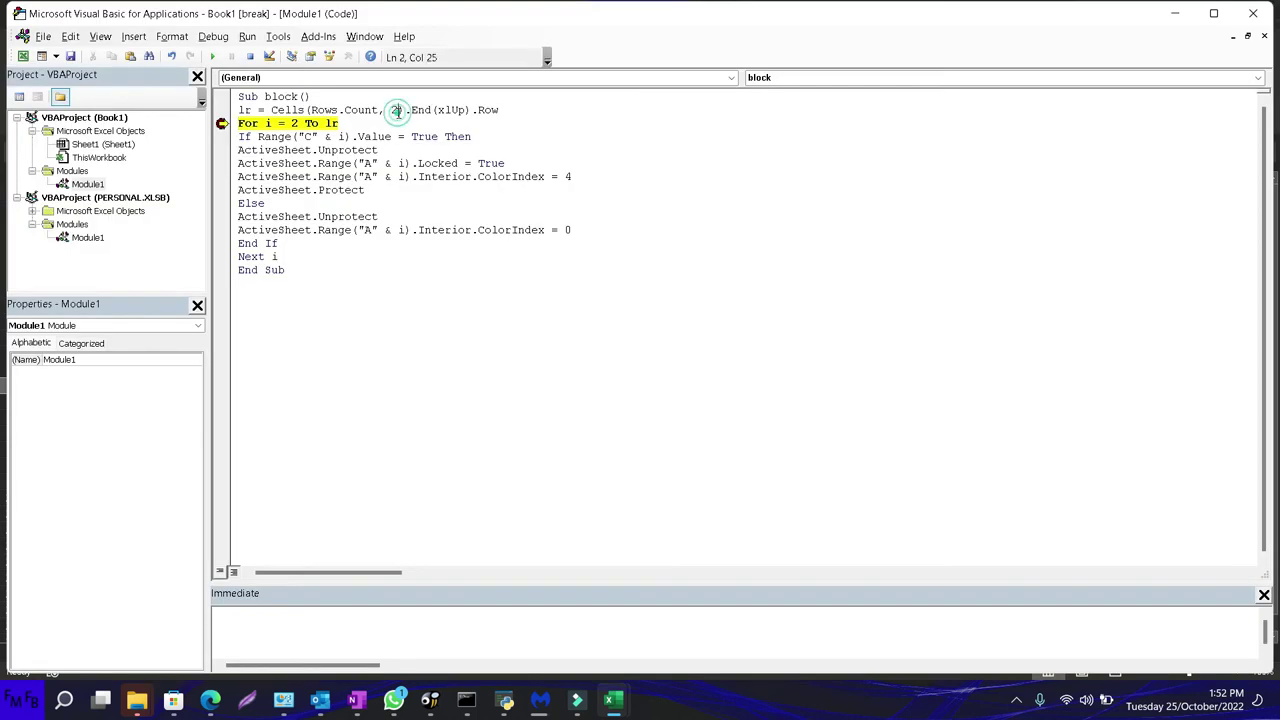
key(BackSpace)
text(1)
Reset the run and step through the block macro again, turning A2–A4 green
click(250, 57)
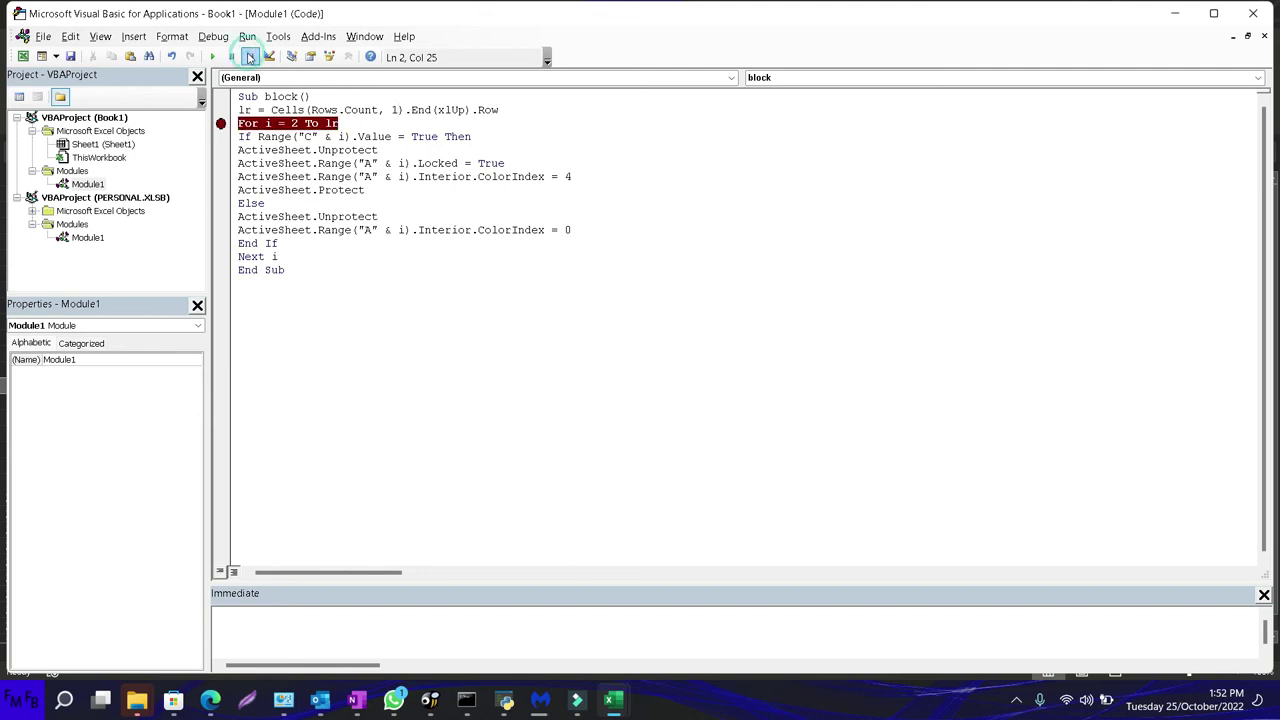
key(F8)
key(F8)
key(F8)
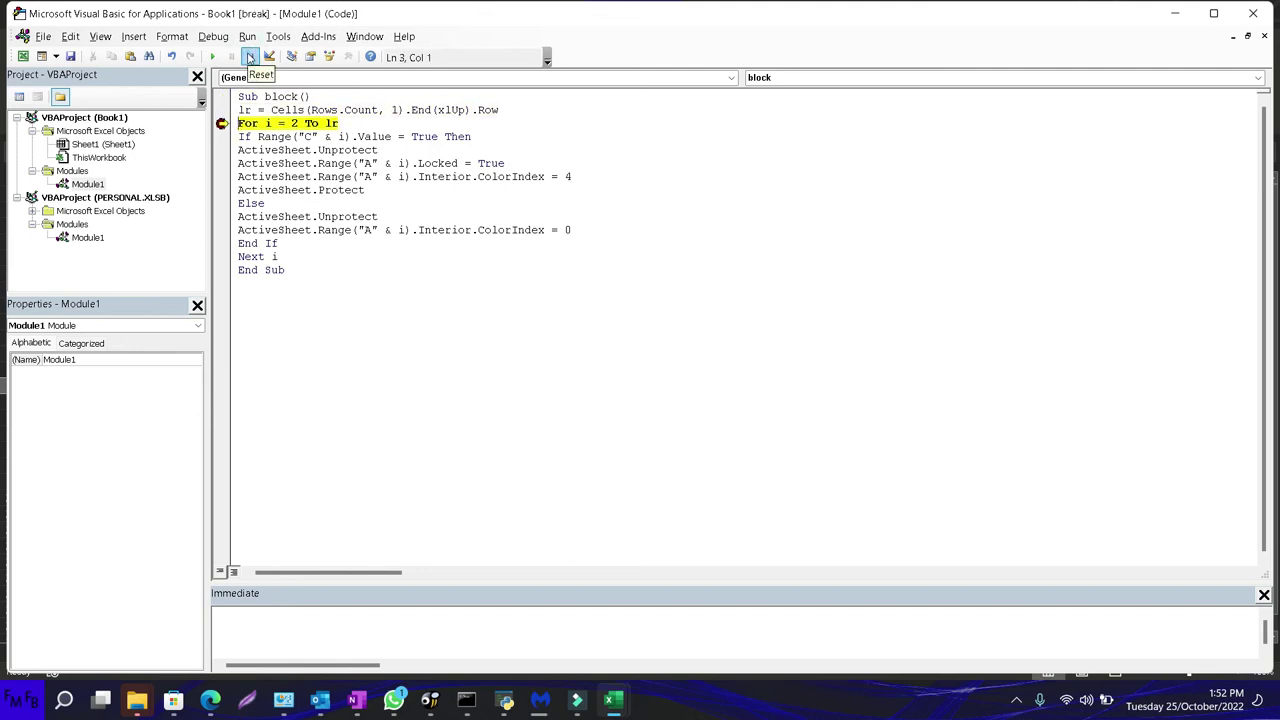
key(F8)
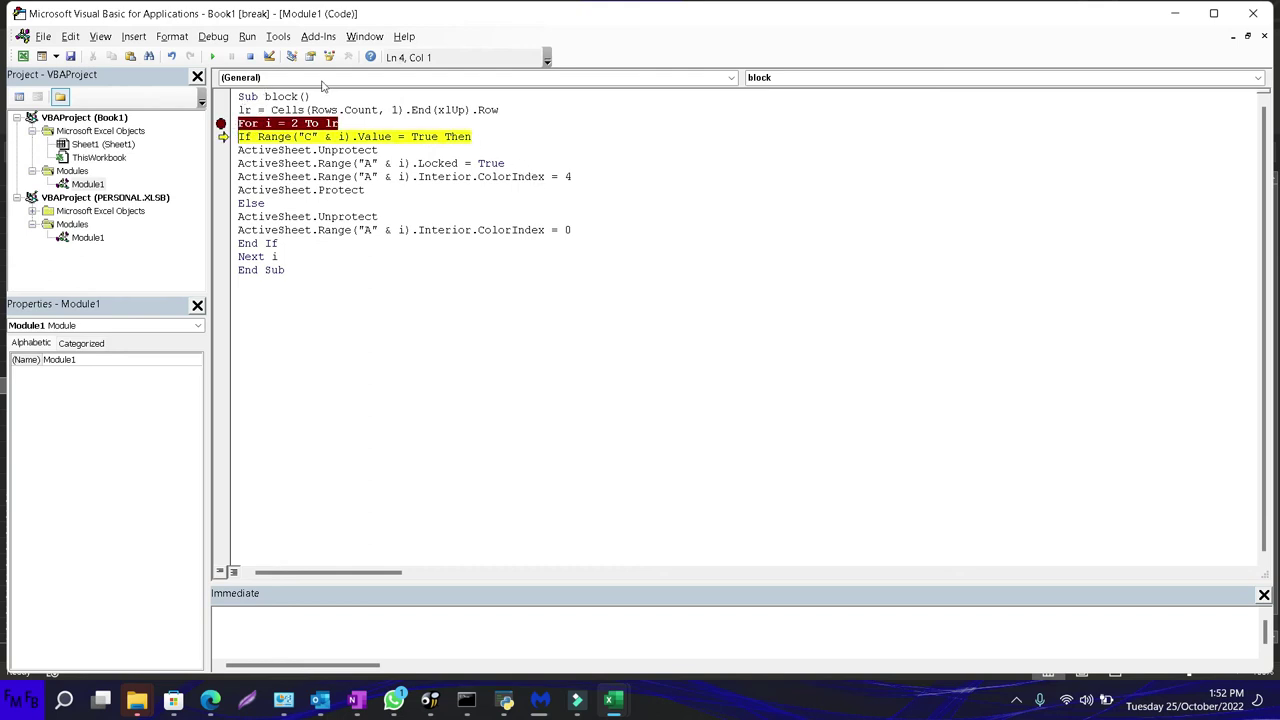
key(F8)
key(F8)
key(F8)
key(F8)
key(F8)
key(F8)
key(F8)
key(F8)
key(F8)
key(F8)
key(F8)
key(F8)
key(F8)
key(F8)
key(F8)
key(F8)
key(F8)
key(F8)
key(F8)
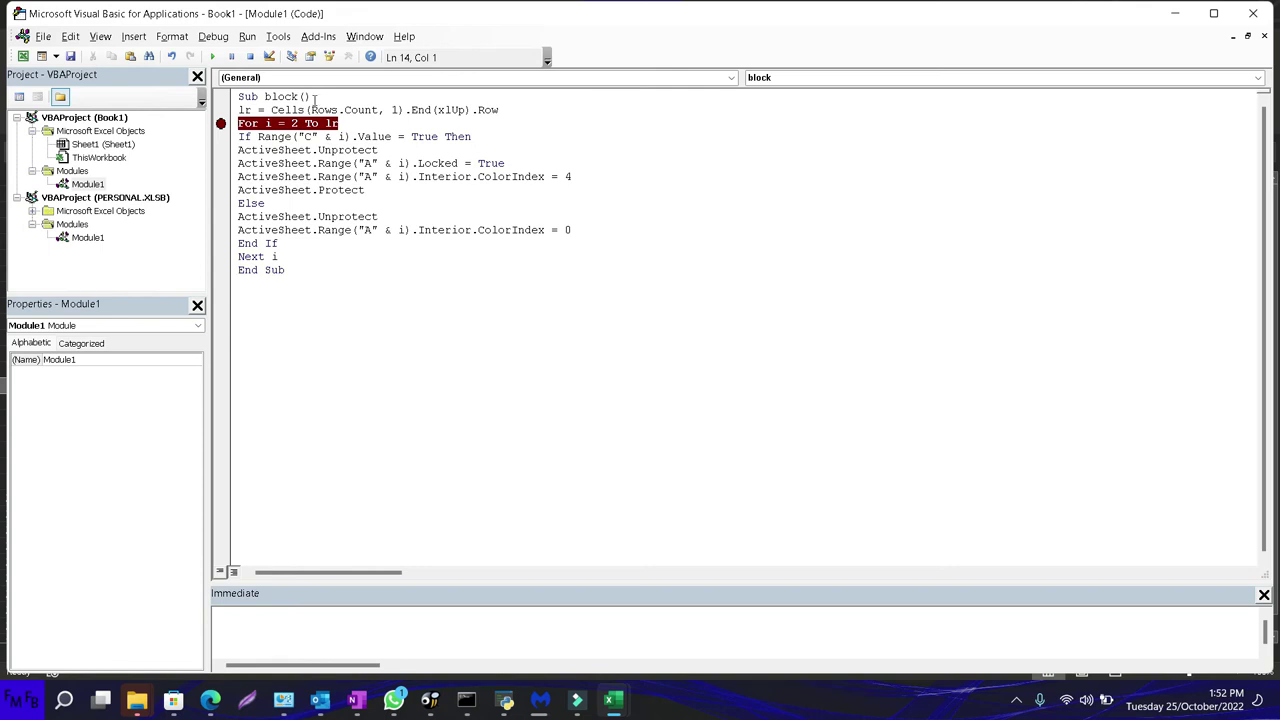
key(alt+F11)
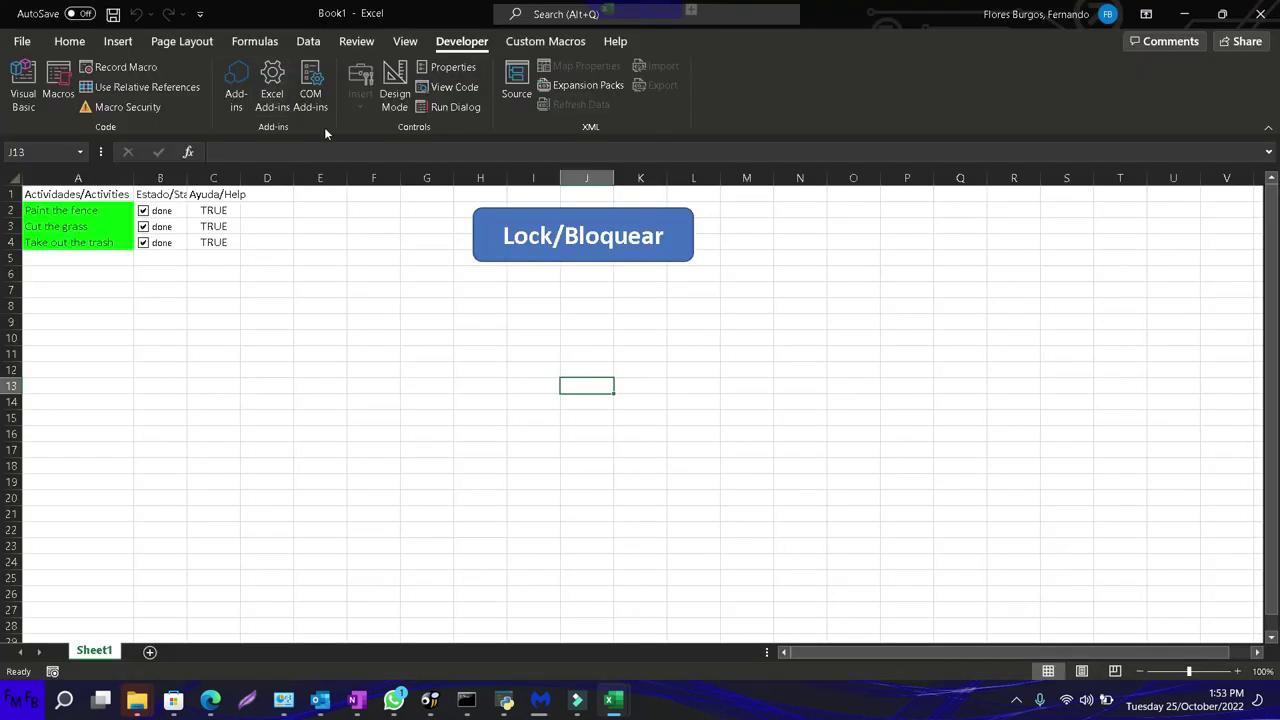
click(146, 213)
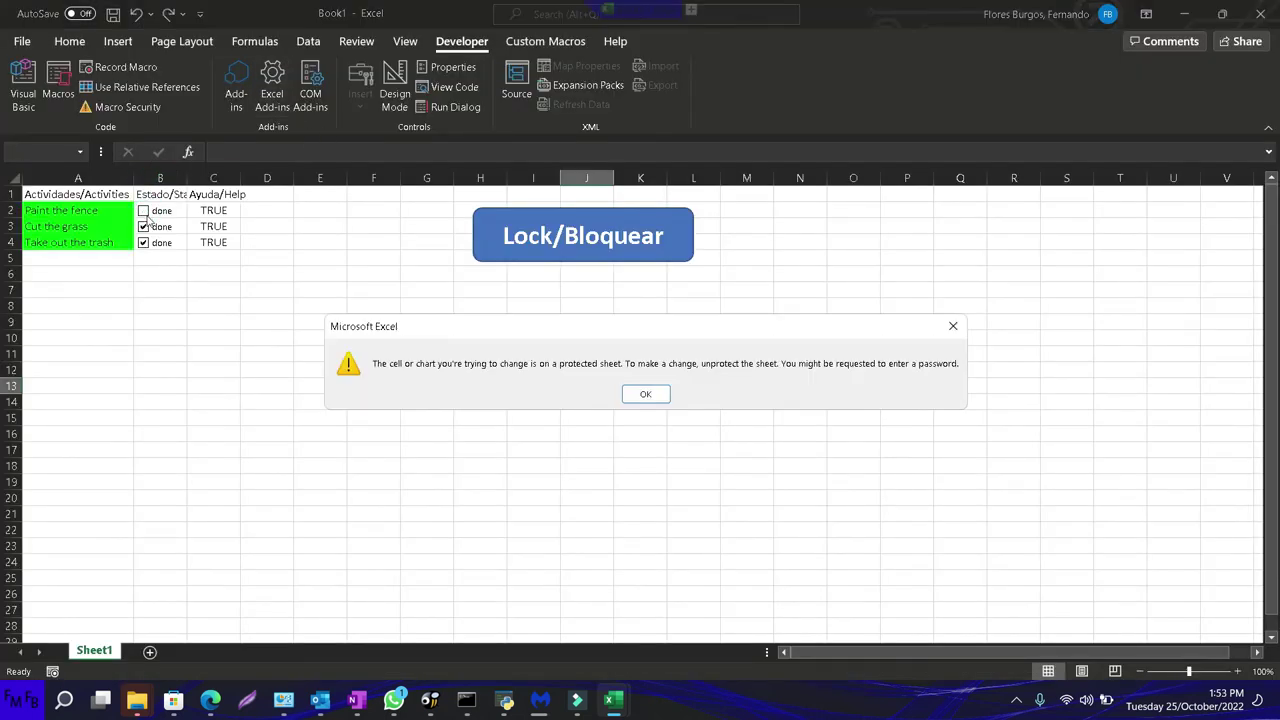
click(624, 393)
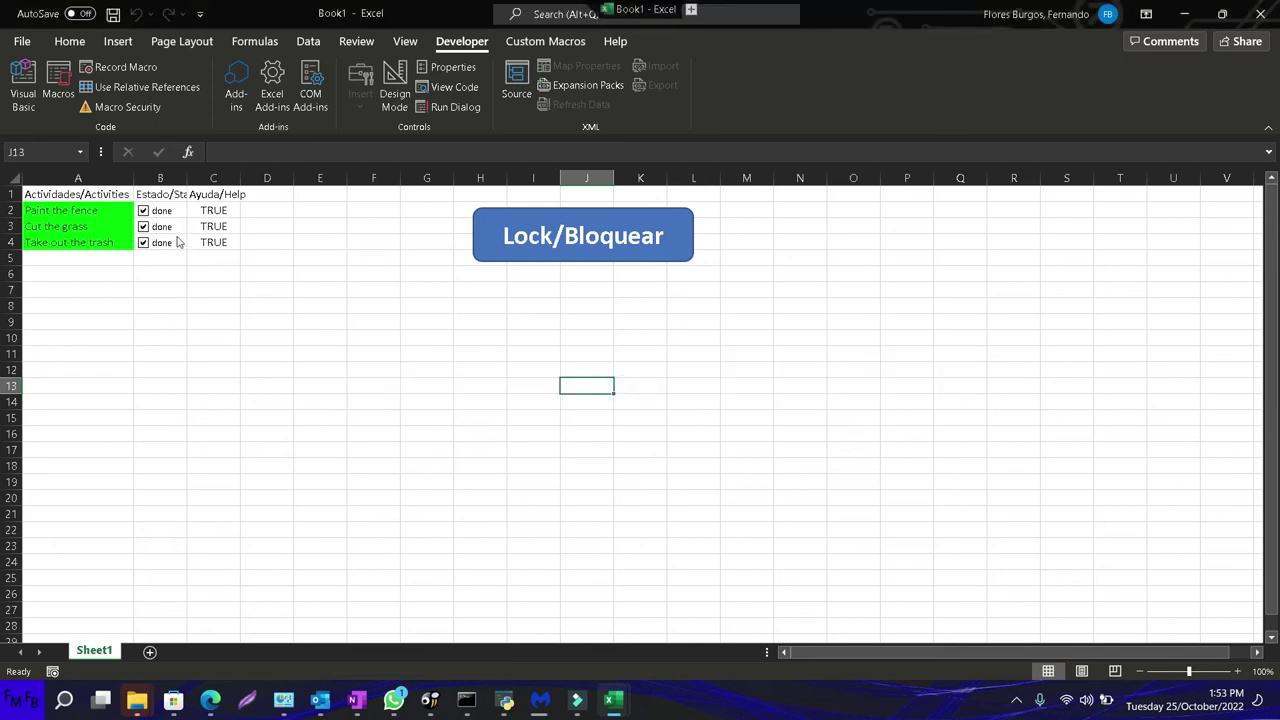
key(alt+F11)
key(alt+Tab)
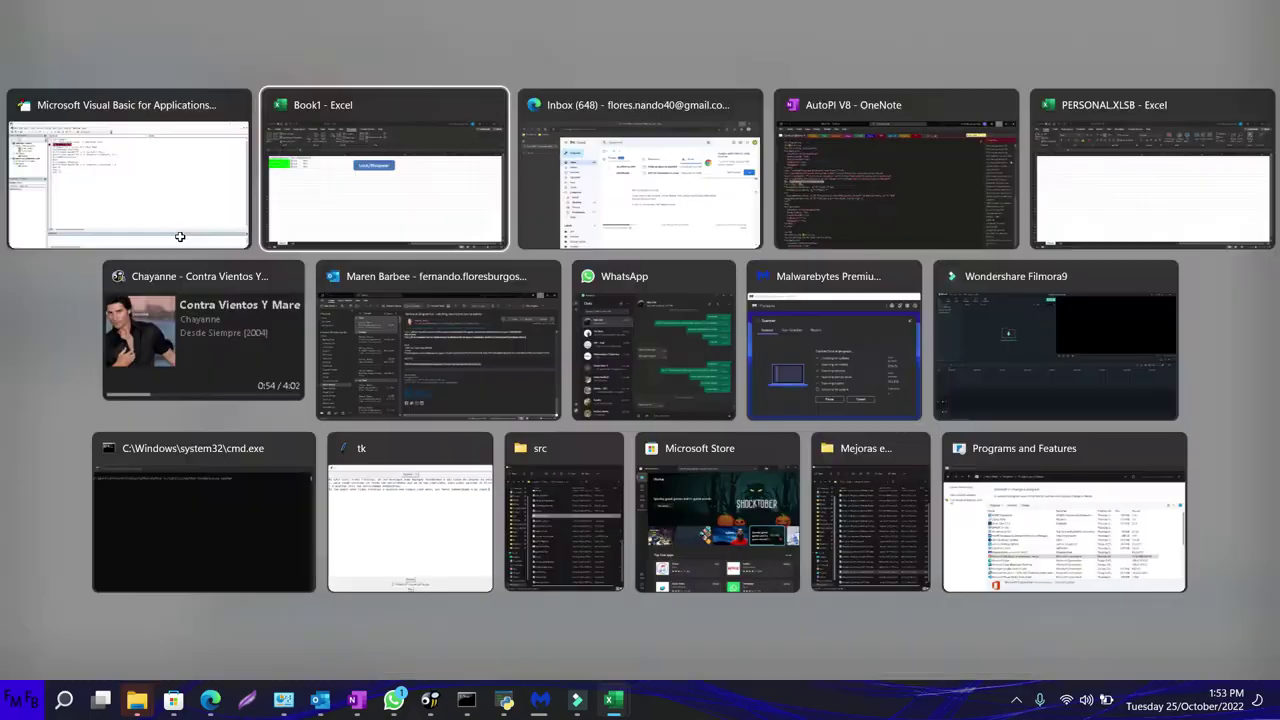
Write a desproteger macro containing ActiveSheet.Unprotect below the block macro's End Sub
key(alt+F11)
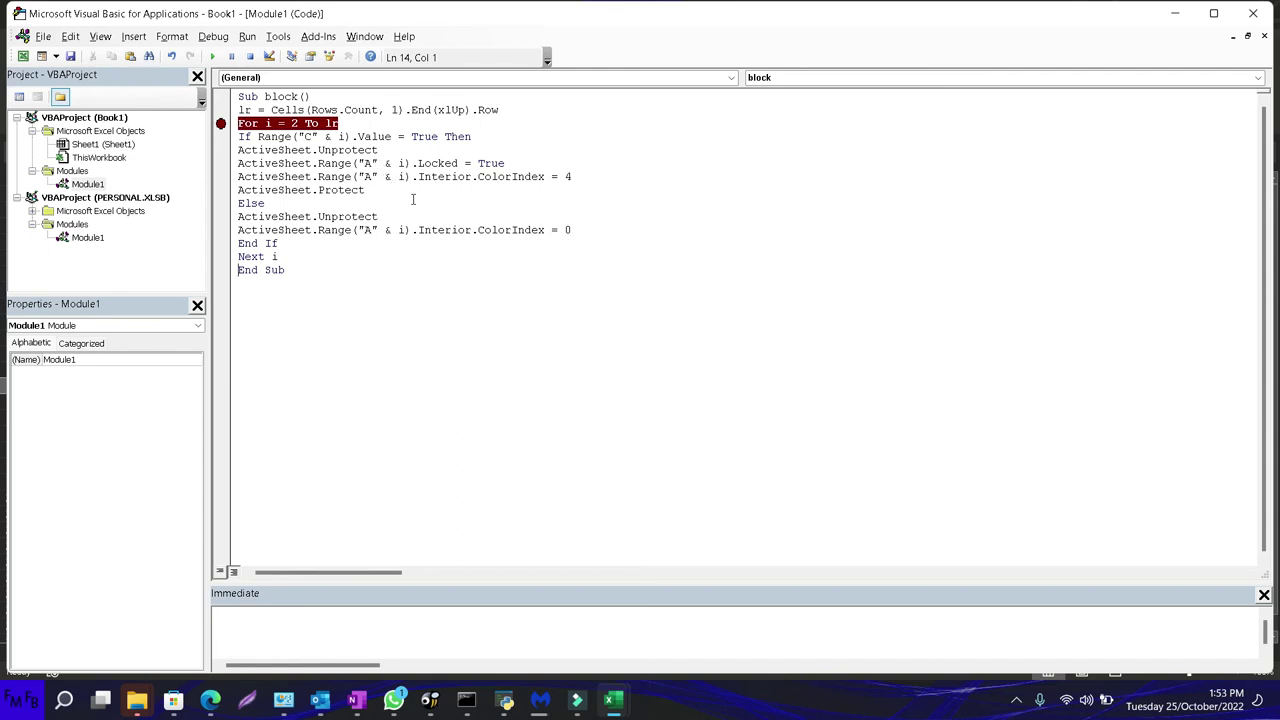
click(290, 268)
key(Return)
text(sub desproteger)
key(Return)
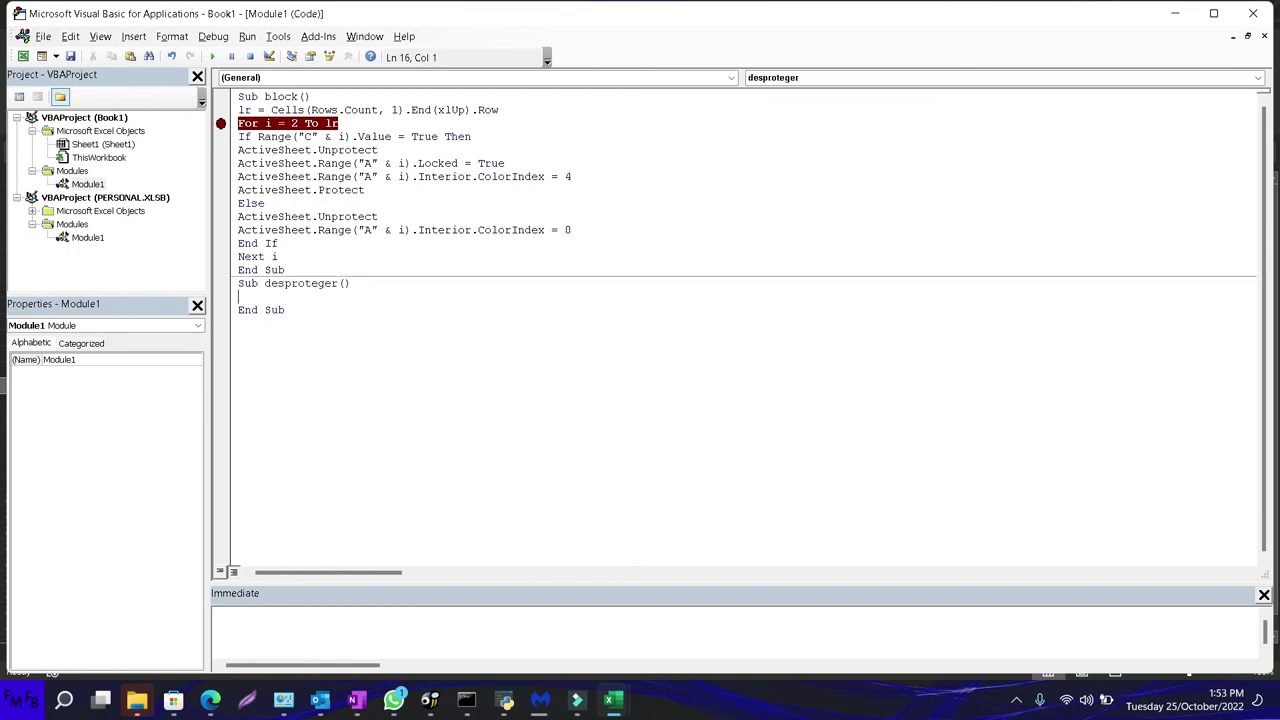
text(activ)
text(esheet.)
text(unprotect)
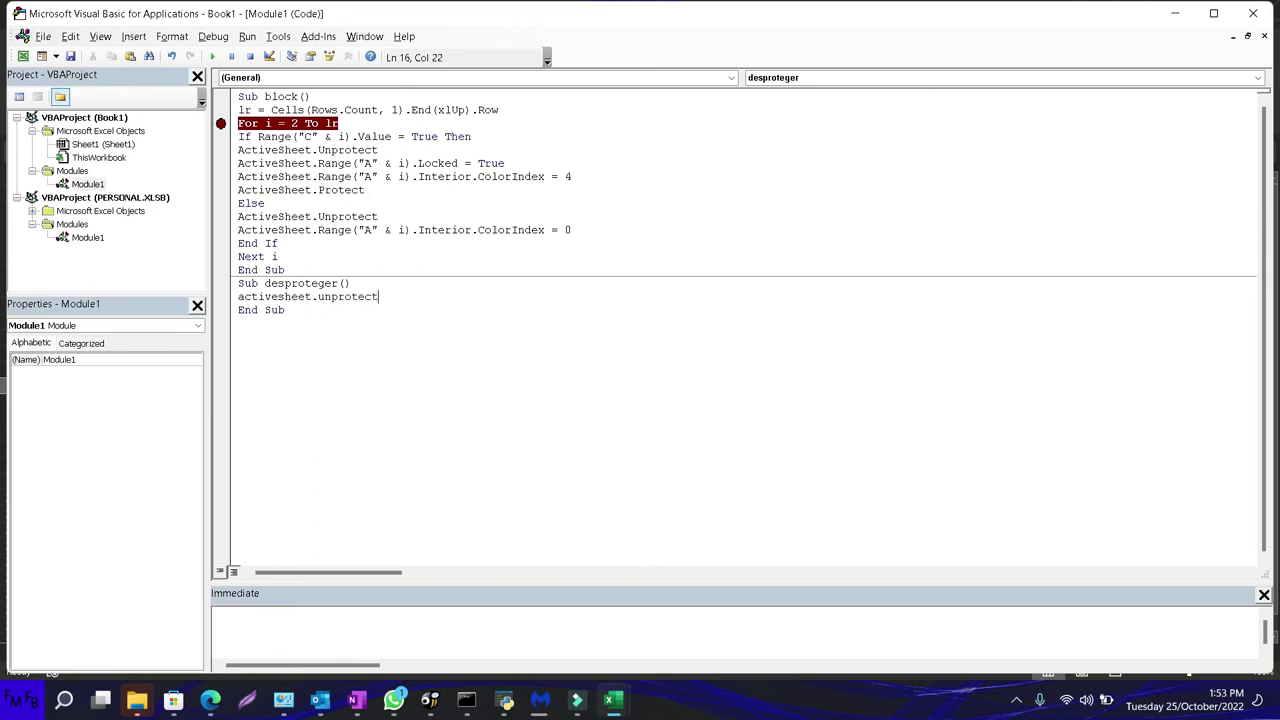
key(Return)
key(BackSpace)
key(alt+F11)
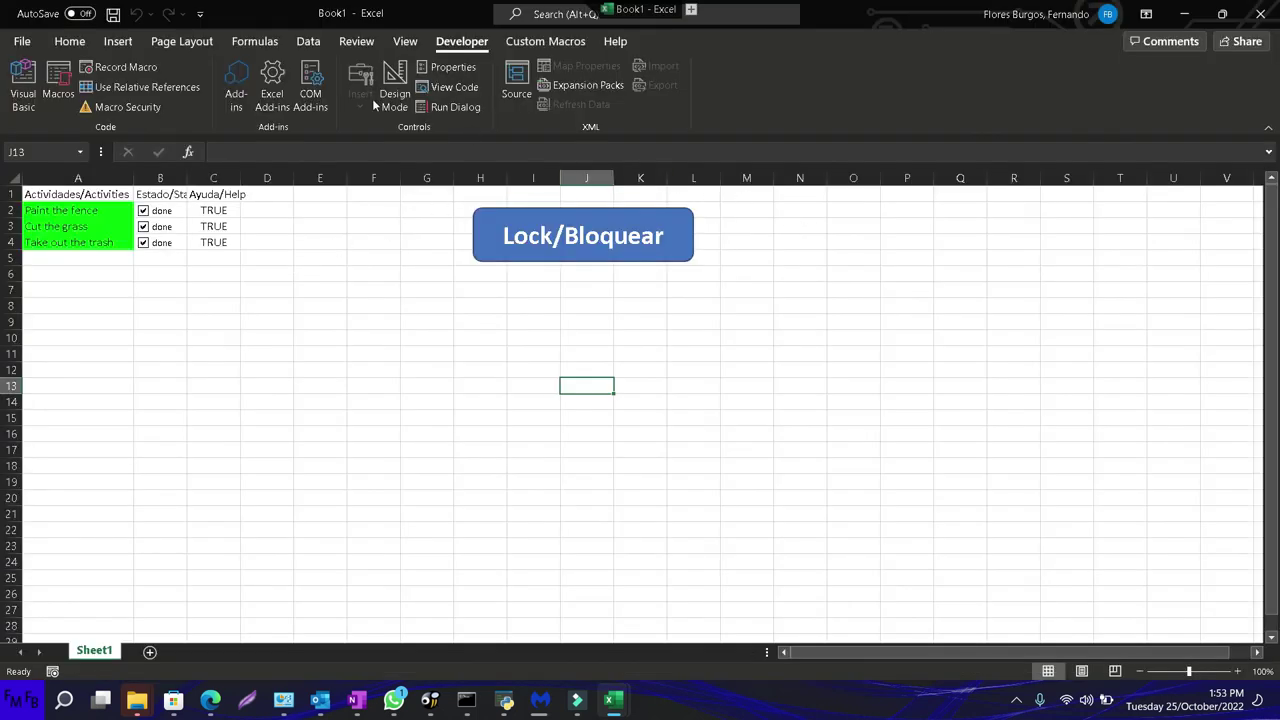
Unprotect the worksheet from the Review tab
click(115, 44)
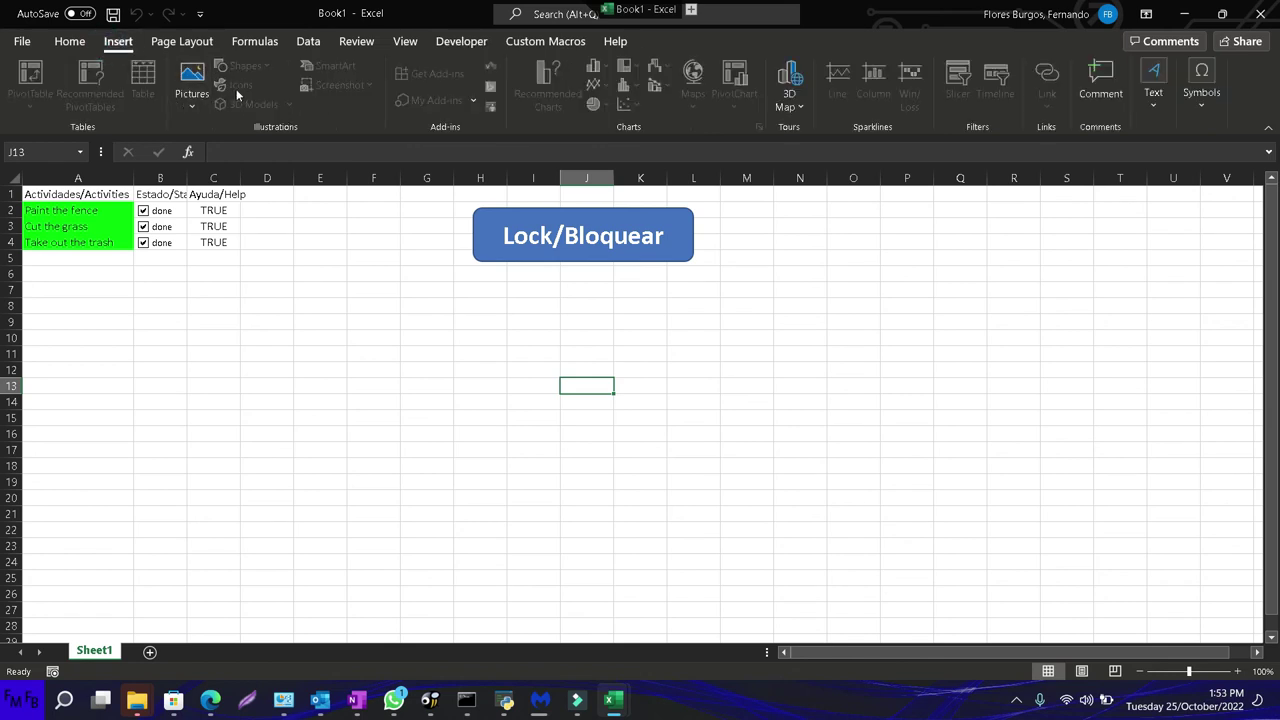
click(351, 272)
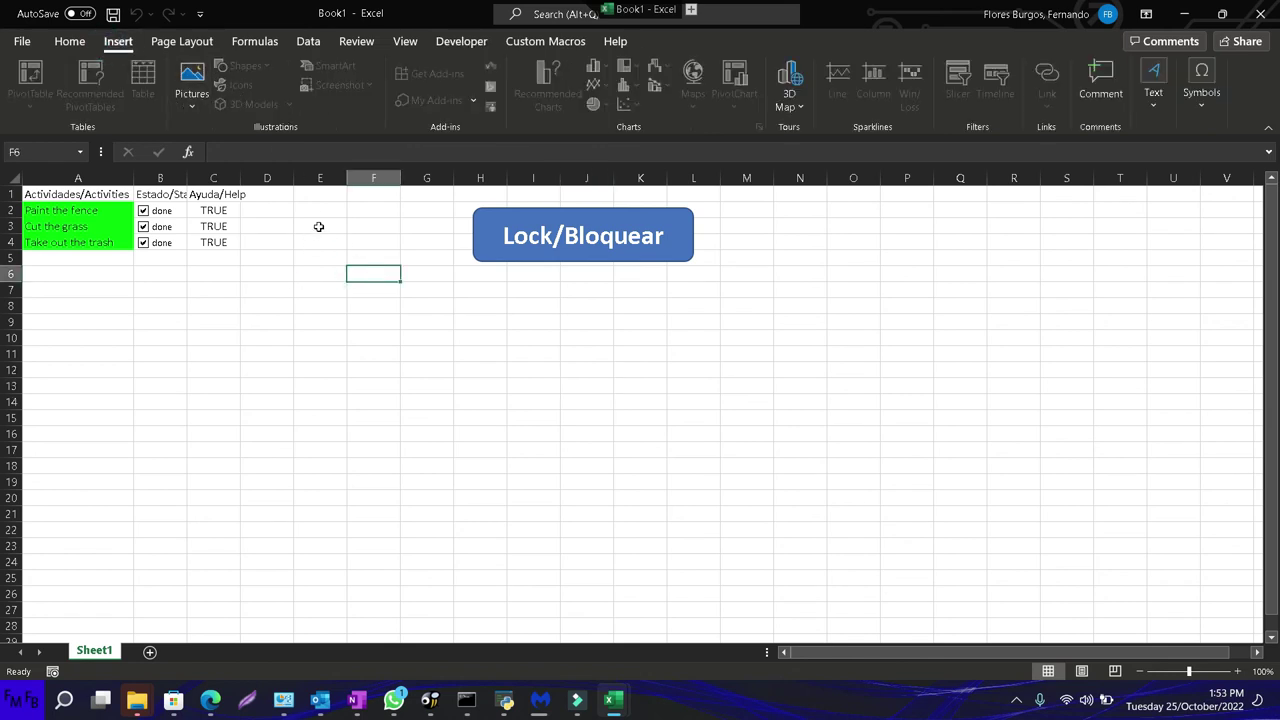
click(362, 43)
click(649, 82)
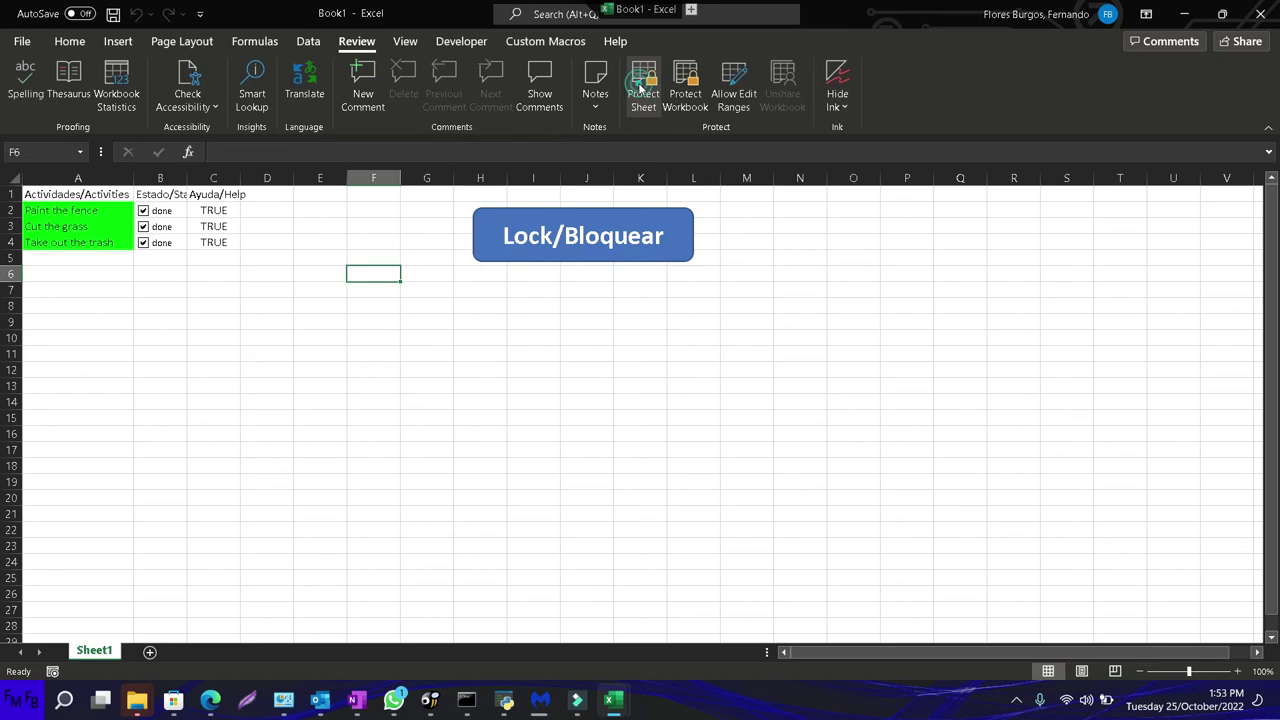
Draw a rounded rectangle just below the Lock/Bloquear button
click(122, 42)
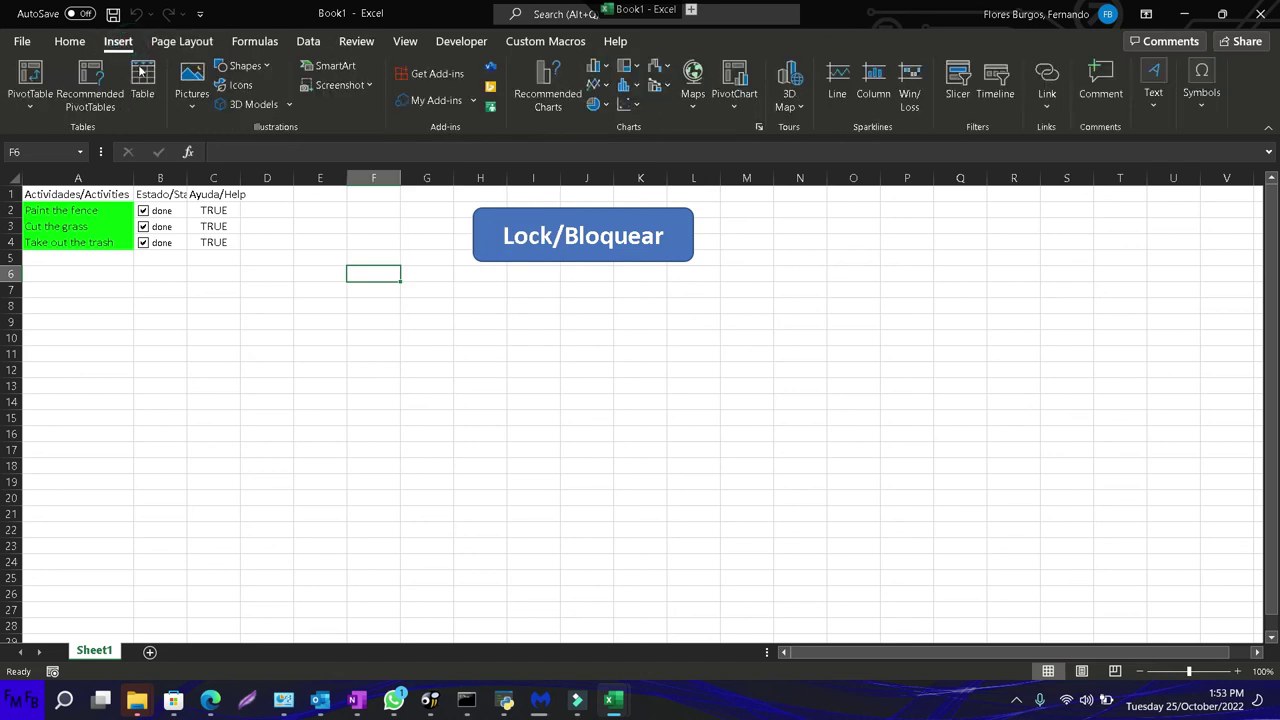
click(271, 67)
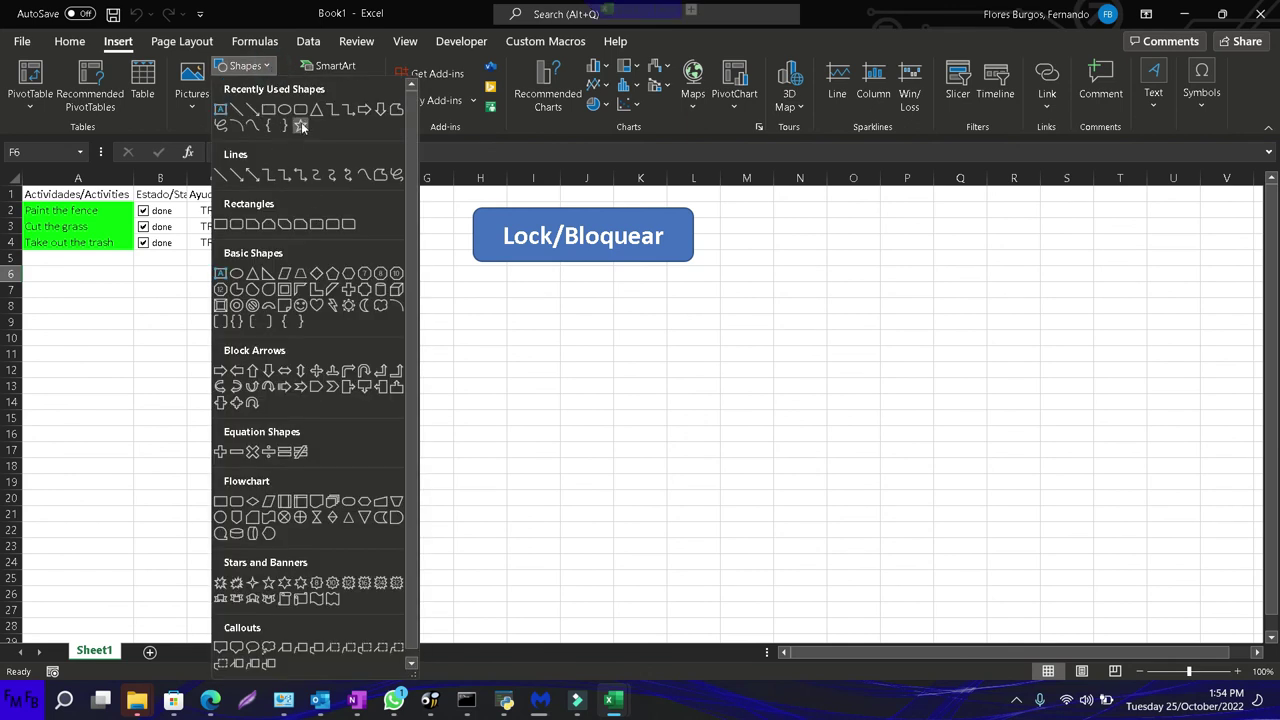
click(301, 110)
drag(479, 281, 686, 329)
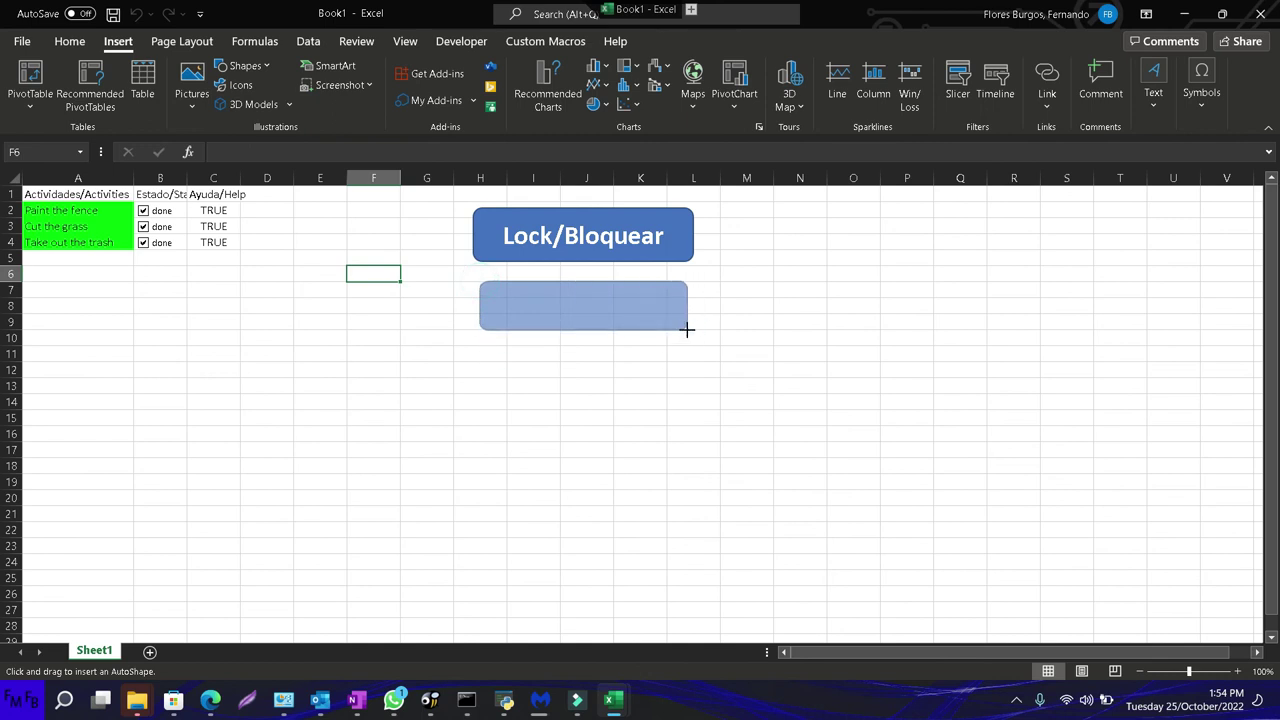
drag(686, 329, 689, 330)
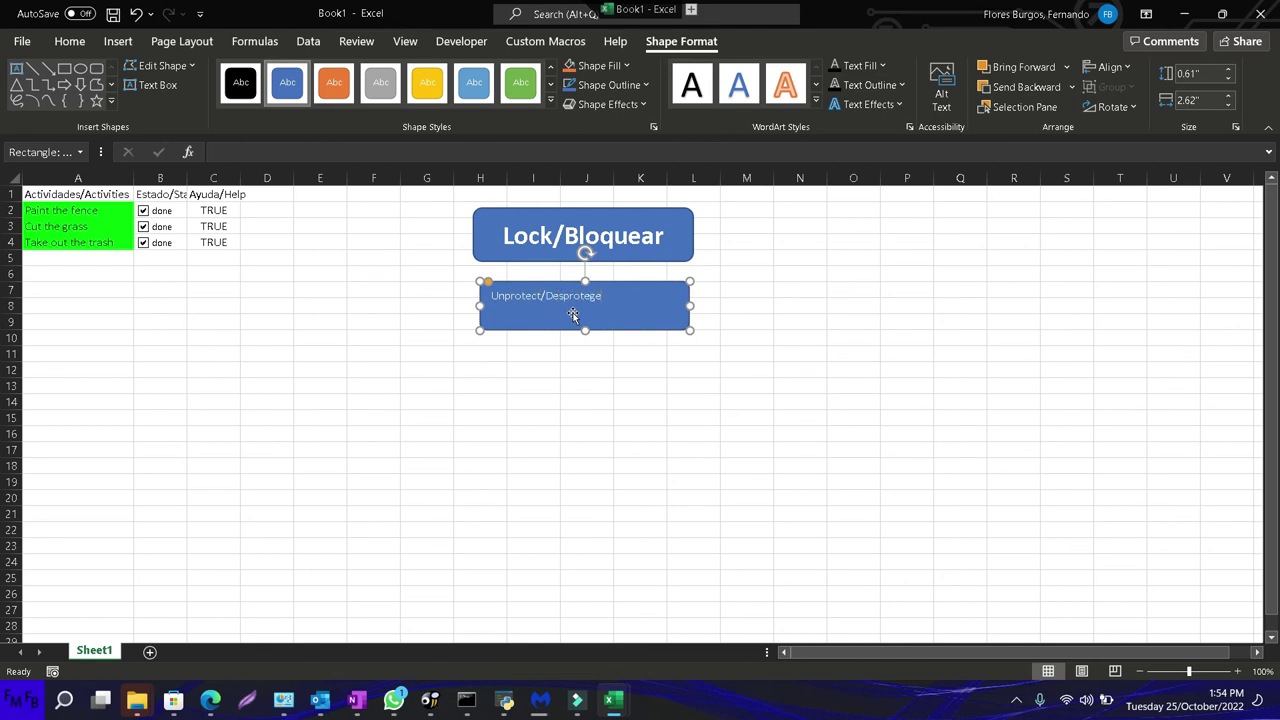
Make the Unprotect/Desproteger label bold and centred, shrinking it from size 18 to fit one line
key(ctrl+a)
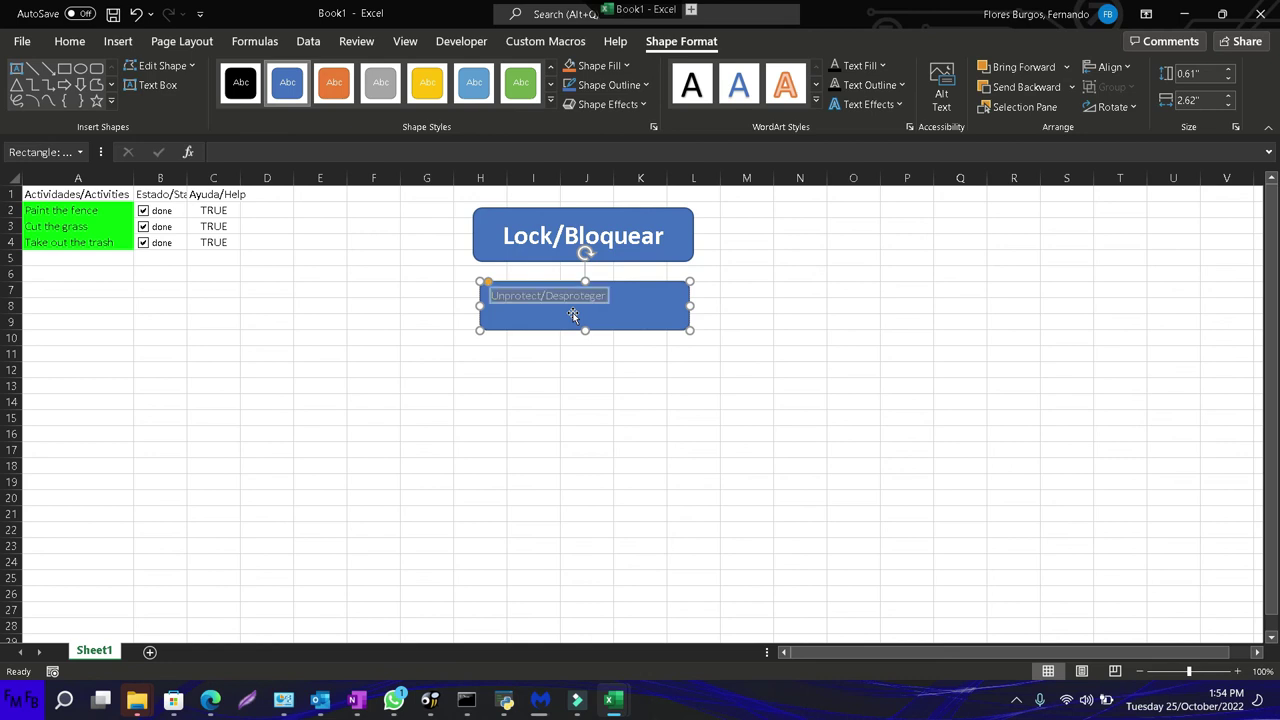
click(69, 41)
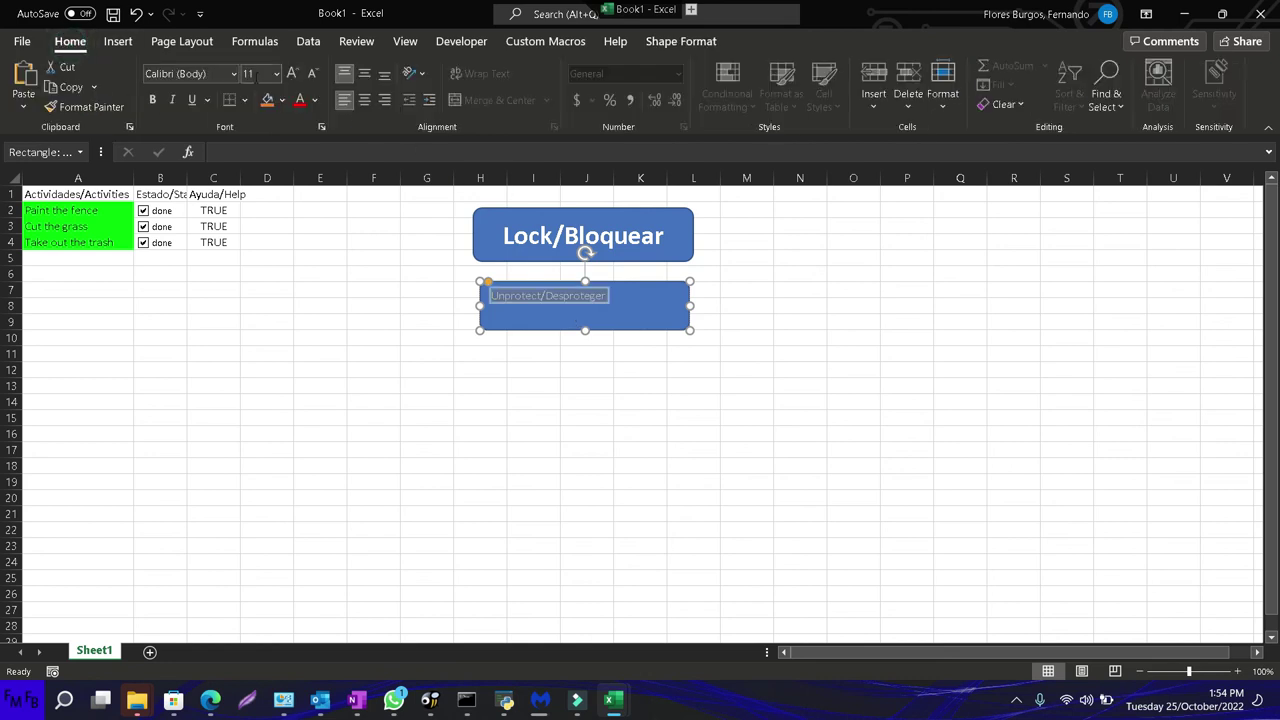
click(276, 73)
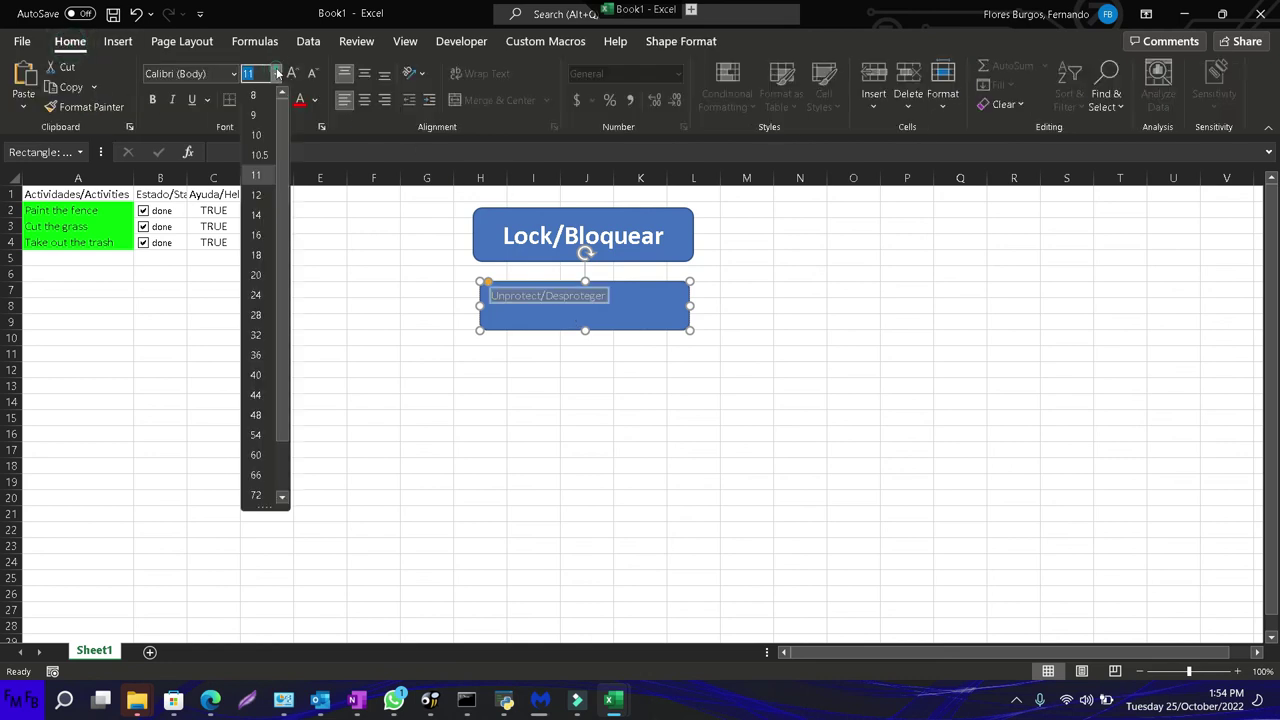
click(252, 262)
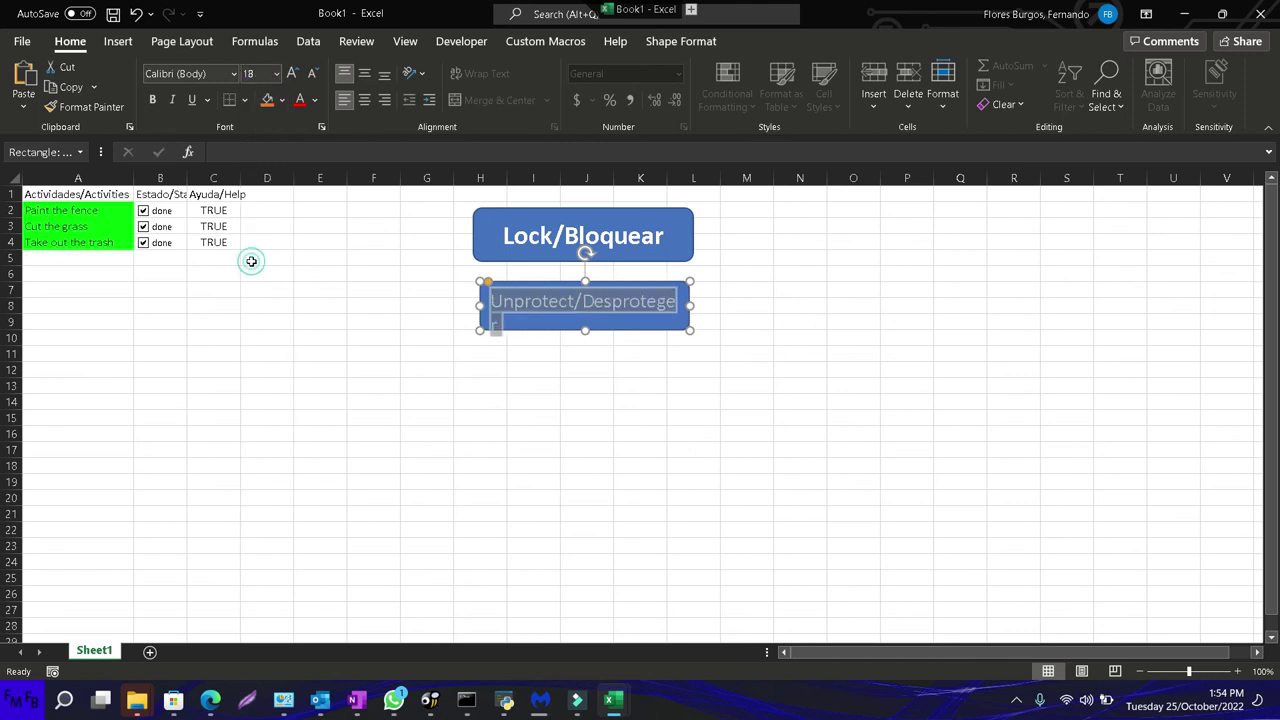
click(153, 100)
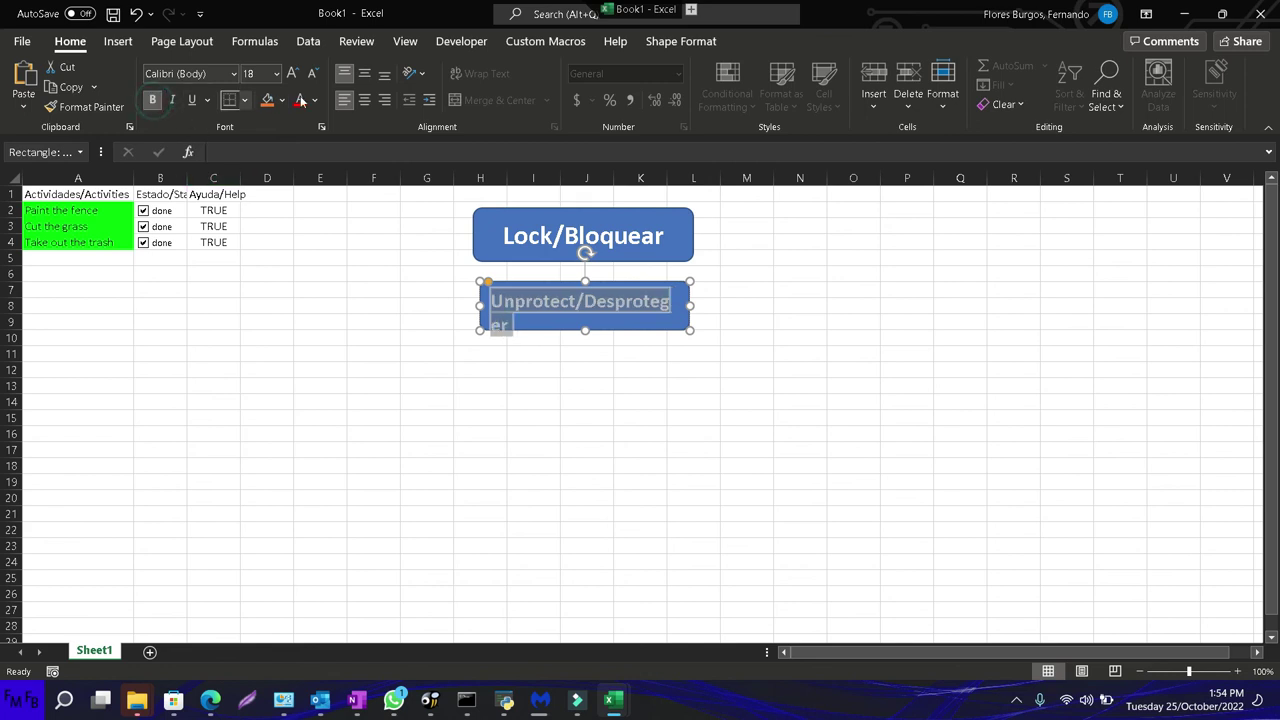
click(364, 100)
click(365, 74)
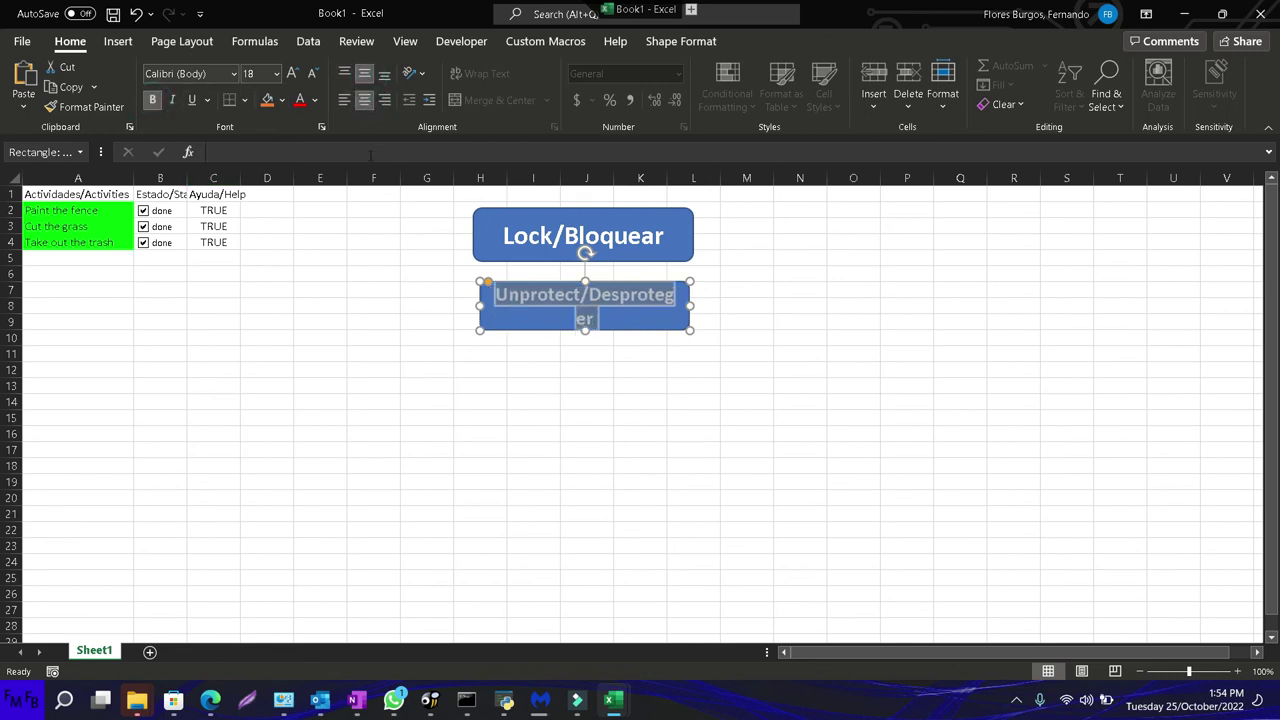
click(359, 104)
click(277, 74)
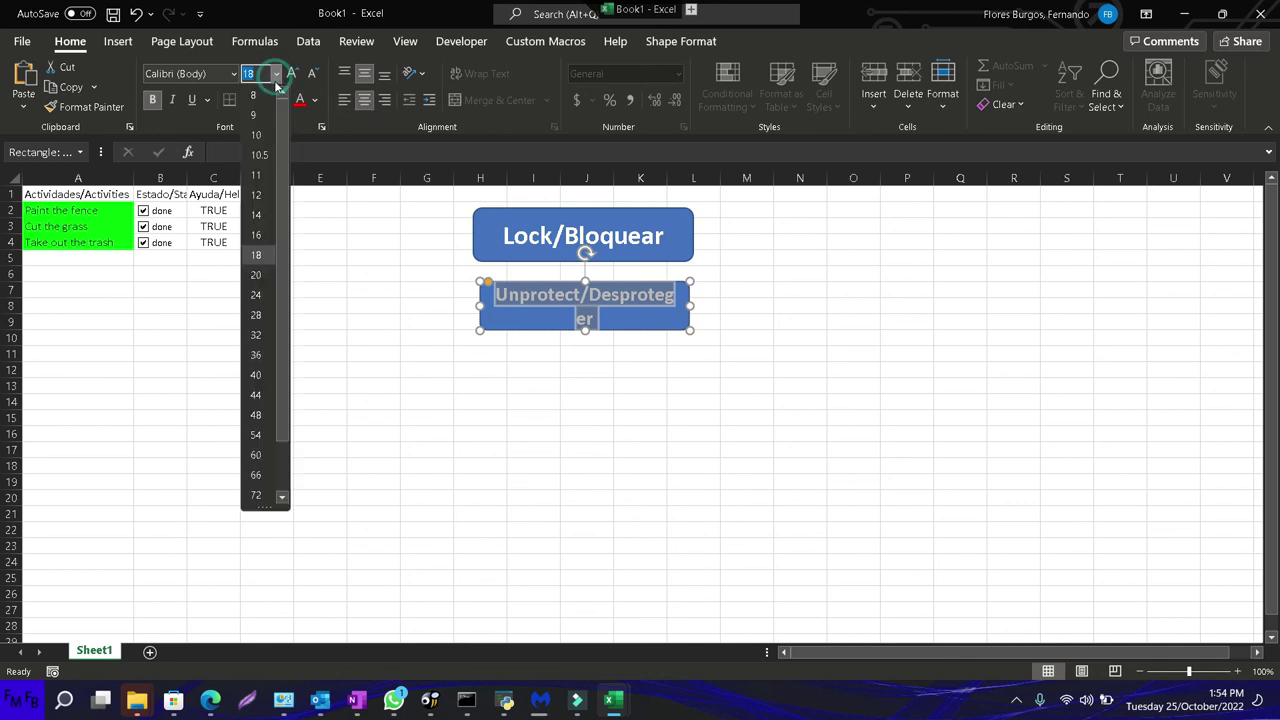
click(256, 248)
click(285, 296)
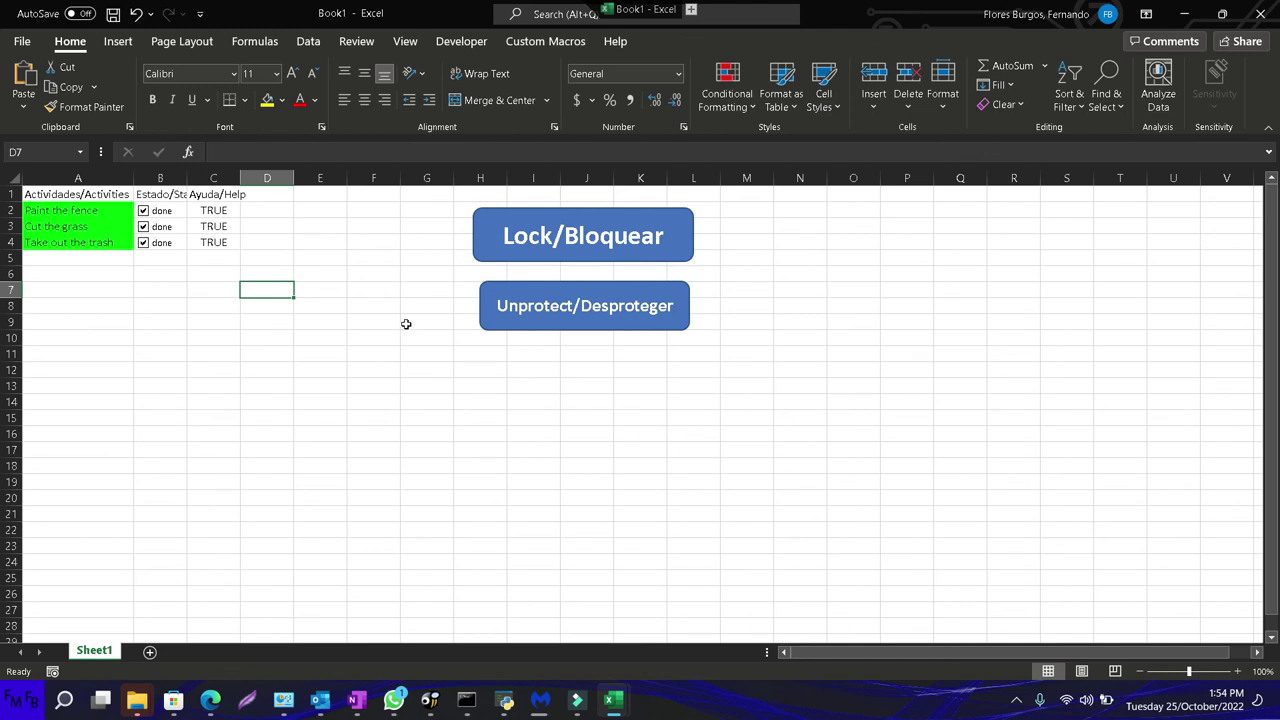
Assign the desproteger macro to the Unprotect/Desproteger rectangle
right_click(552, 297)
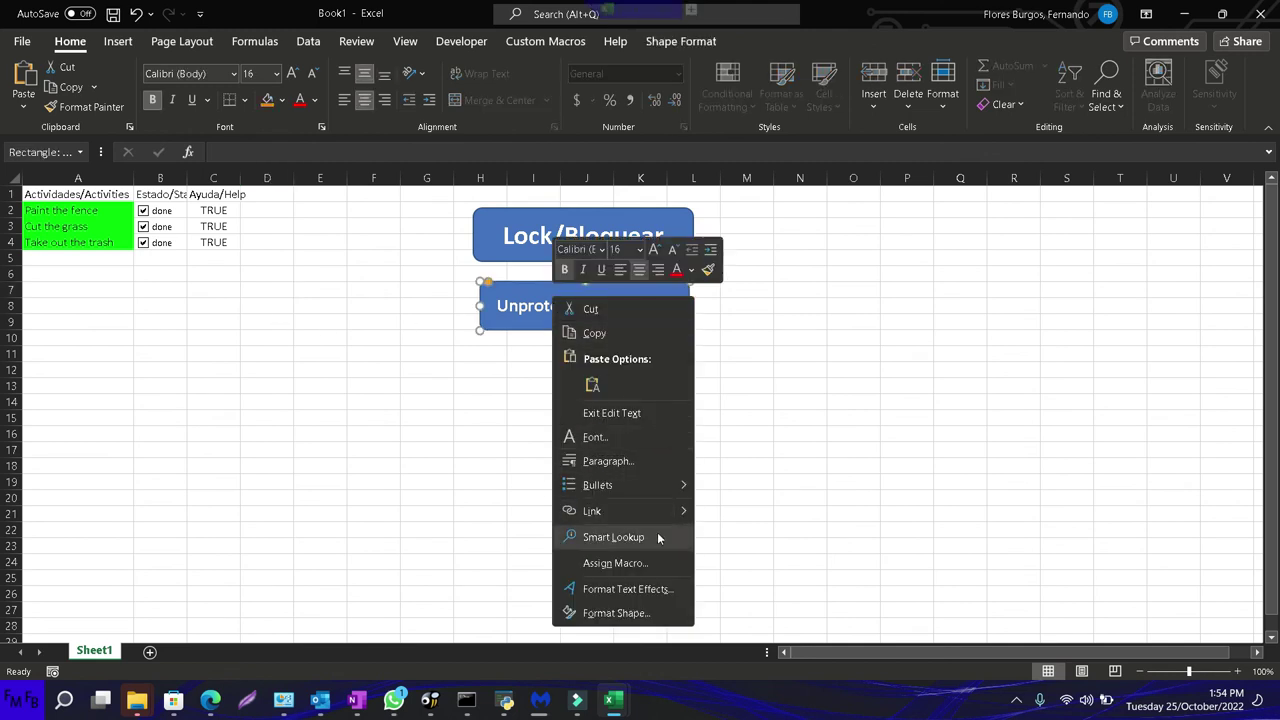
click(650, 563)
click(518, 443)
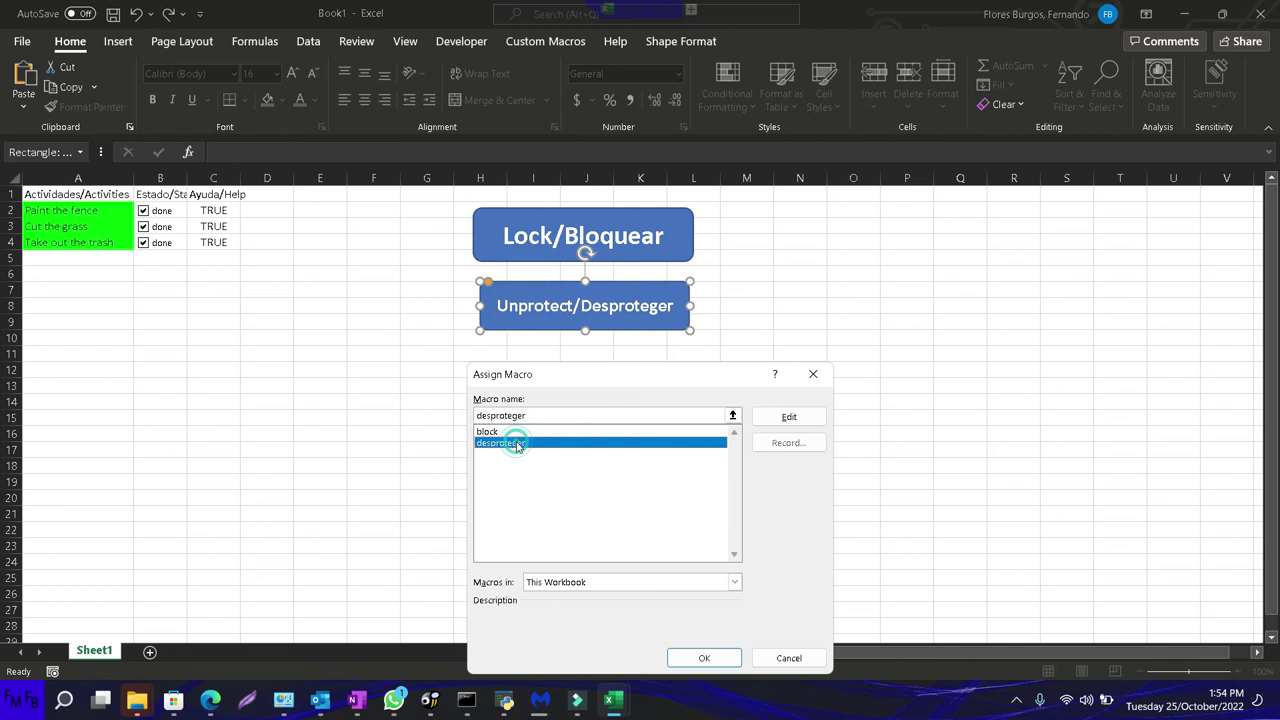
click(731, 655)
click(586, 466)
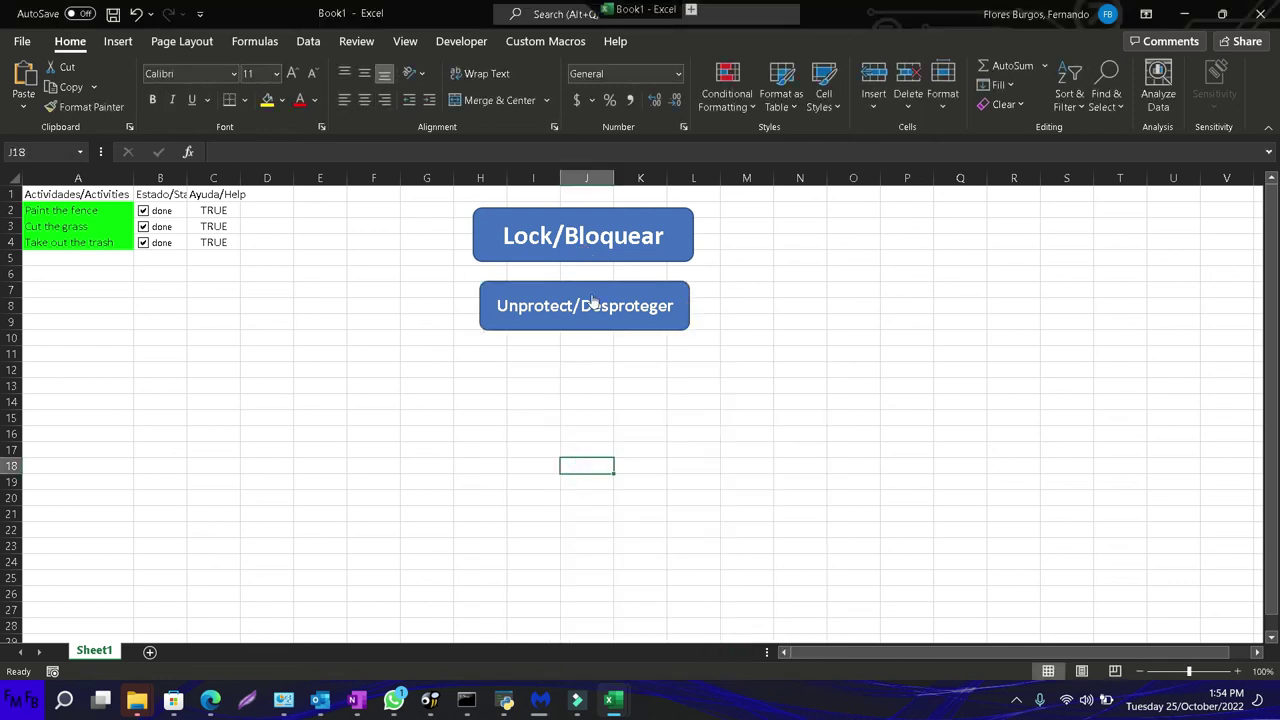
Test the Lock/Bloquear button and reset the paused macro run
click(591, 254)
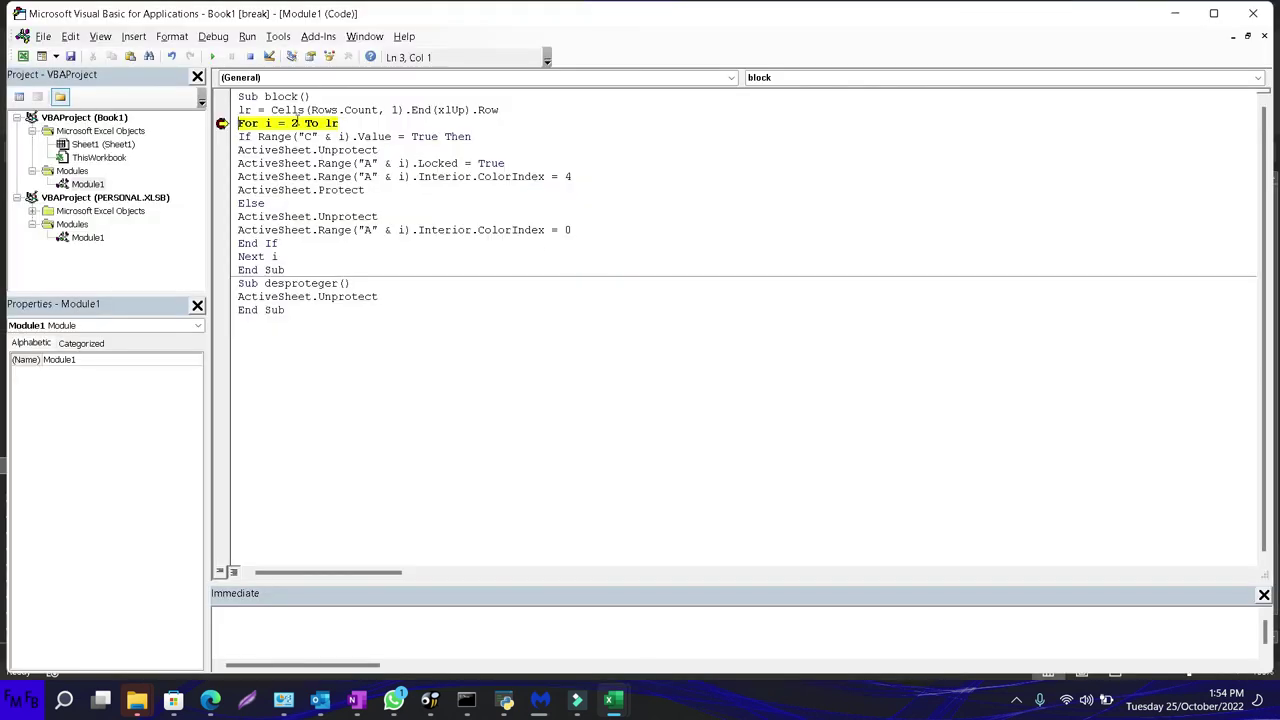
mouse_move(222, 124)
mouse_down()
mouse_move(222, 137)
mouse_move(222, 124)
mouse_up()
click(249, 57)
Lock, then unprotect, and untick Paint the fence, Take out the trash and Cut the grass
key(alt+F11)
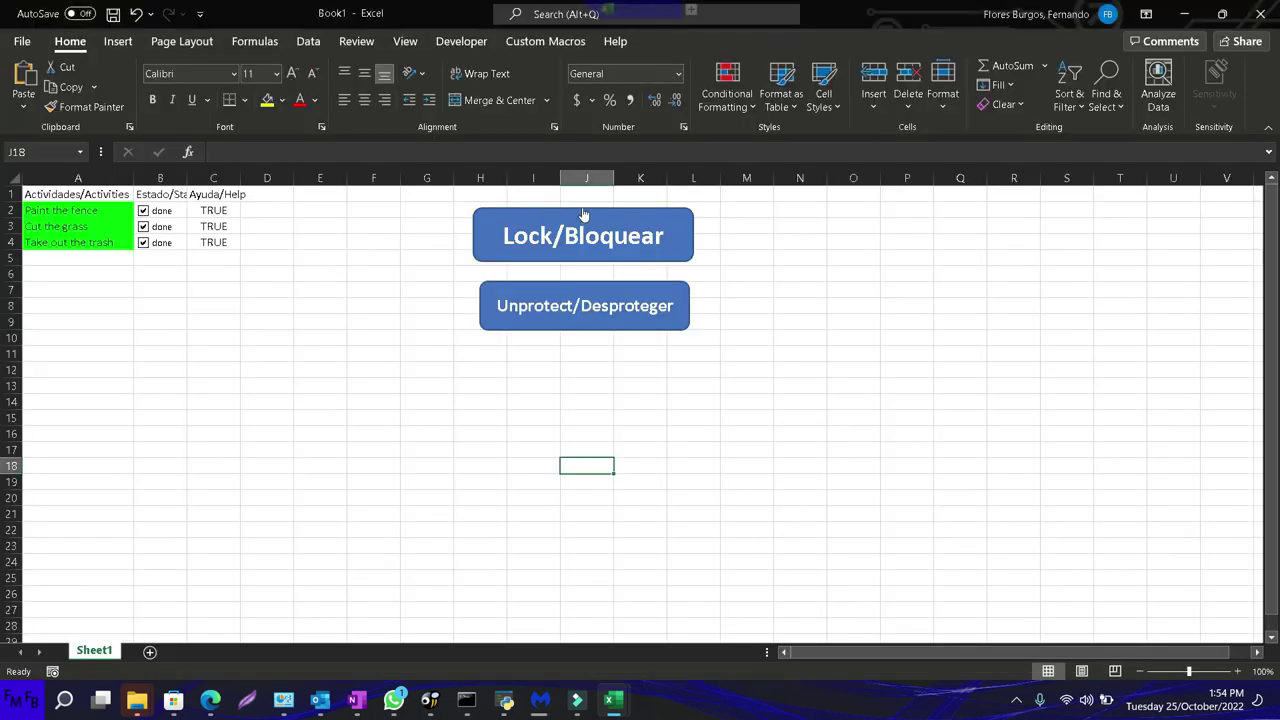
click(591, 222)
click(605, 310)
click(143, 211)
click(143, 243)
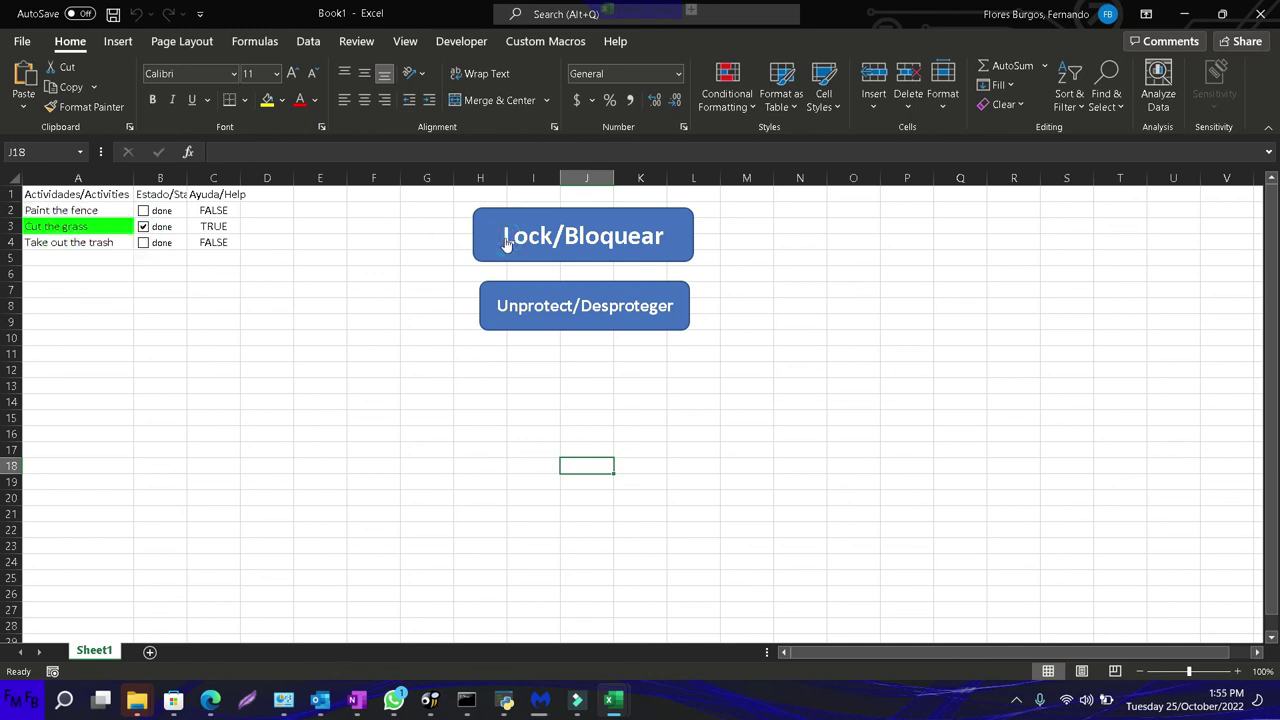
click(519, 304)
click(143, 227)
click(196, 285)
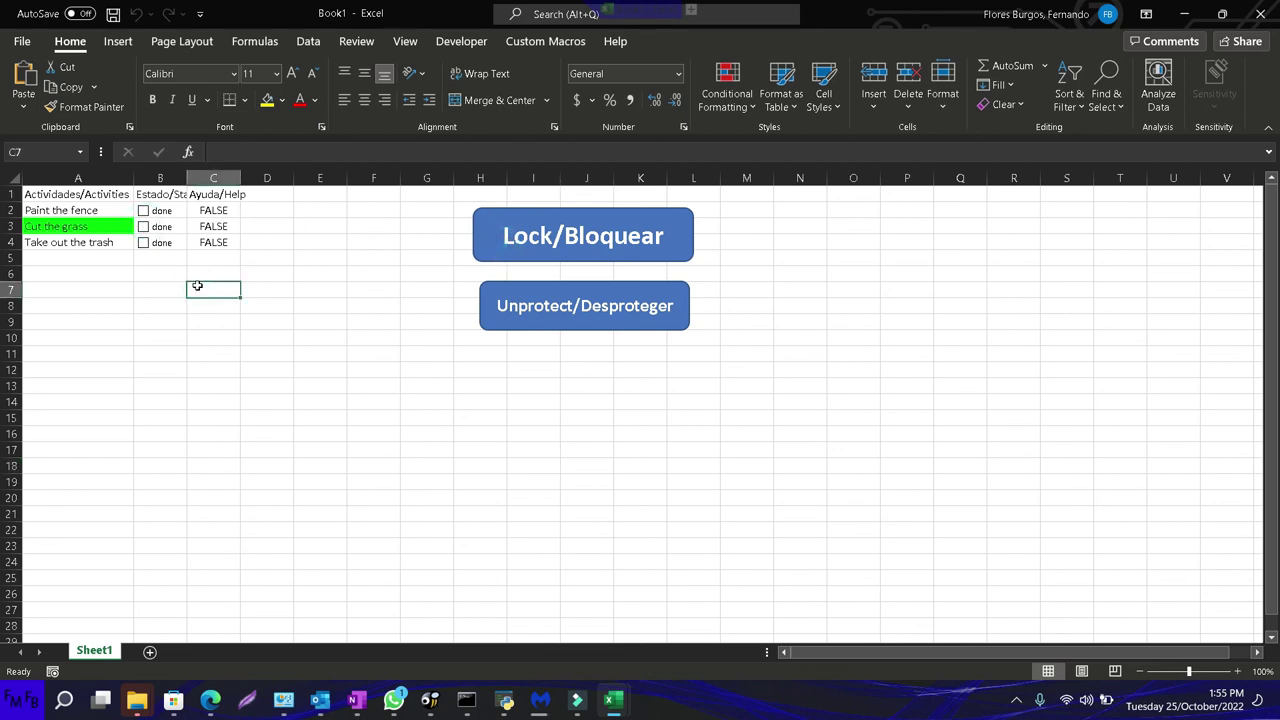
click(490, 236)
Lock again, dismiss the protected-sheet warning, then unprotect, untick Cut the grass and tick Paint the fence
click(161, 229)
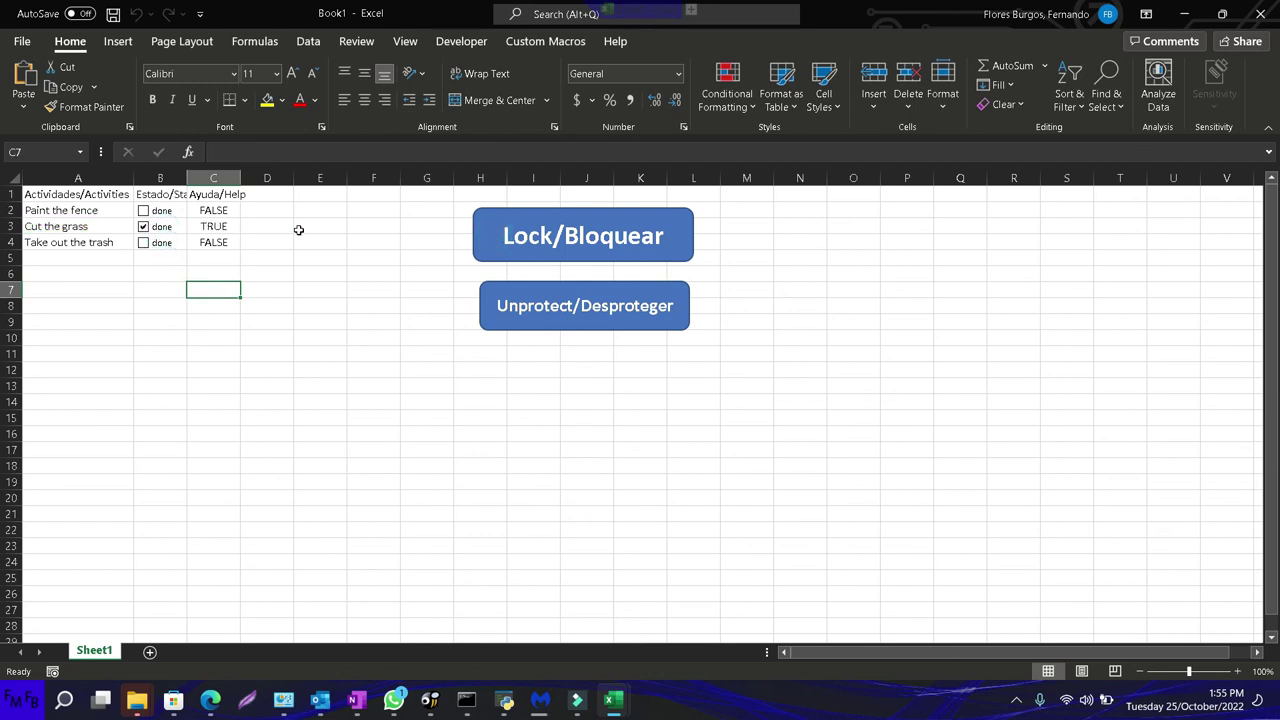
click(533, 312)
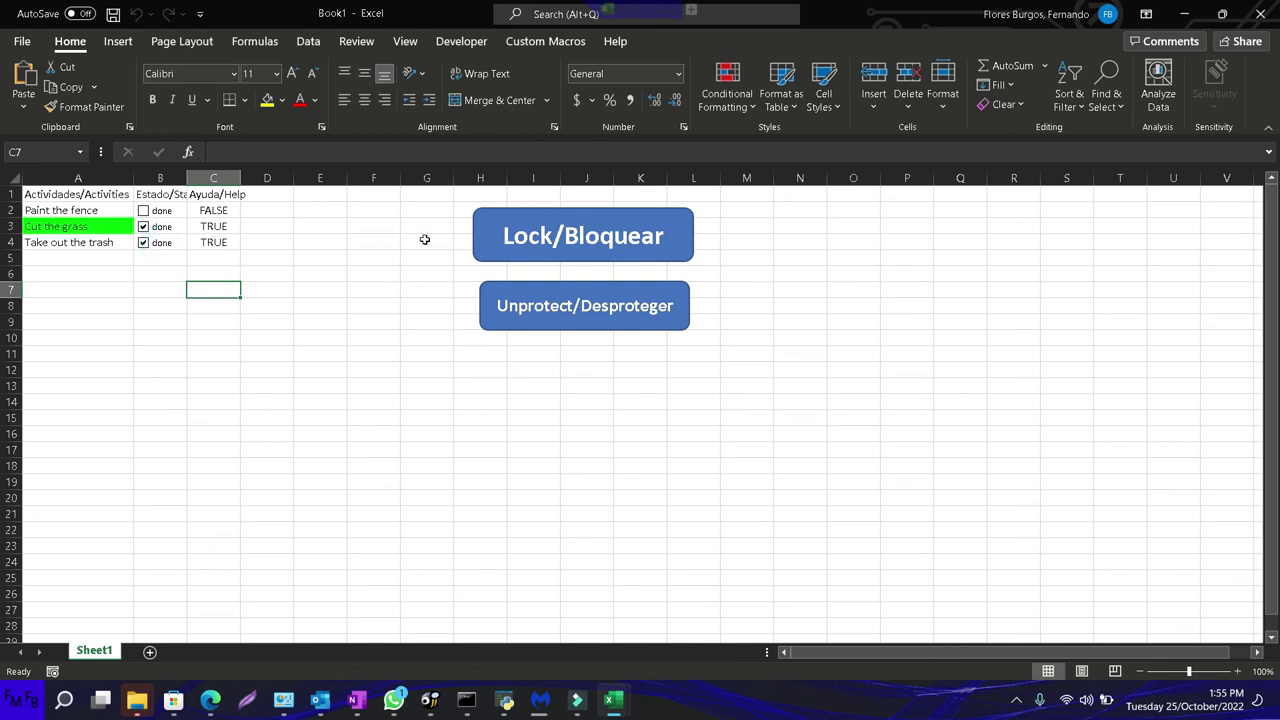
click(482, 240)
click(161, 228)
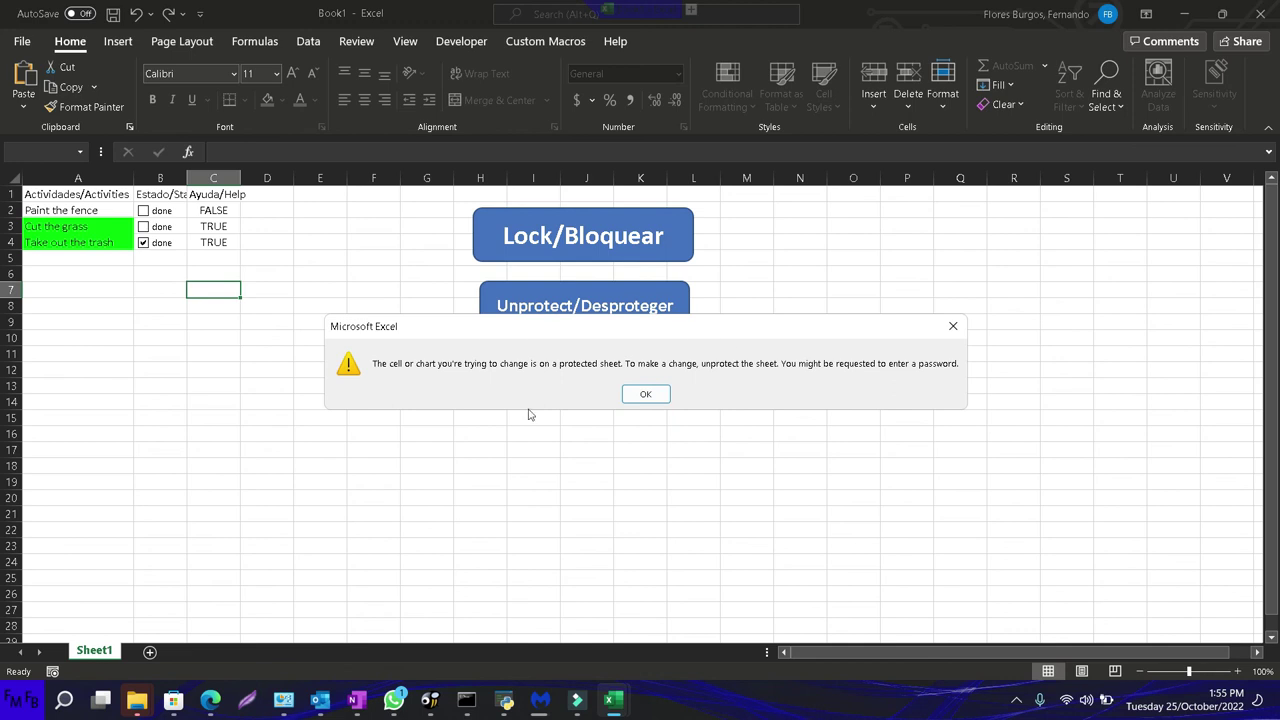
click(629, 387)
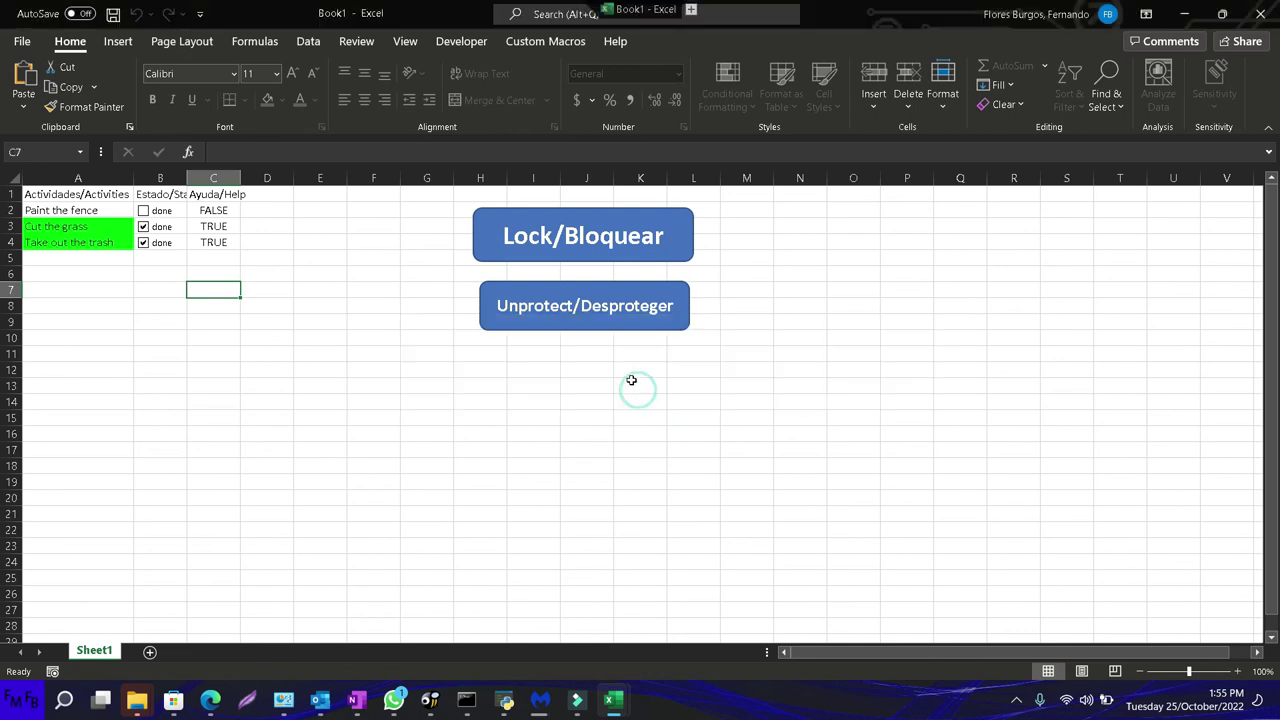
click(598, 318)
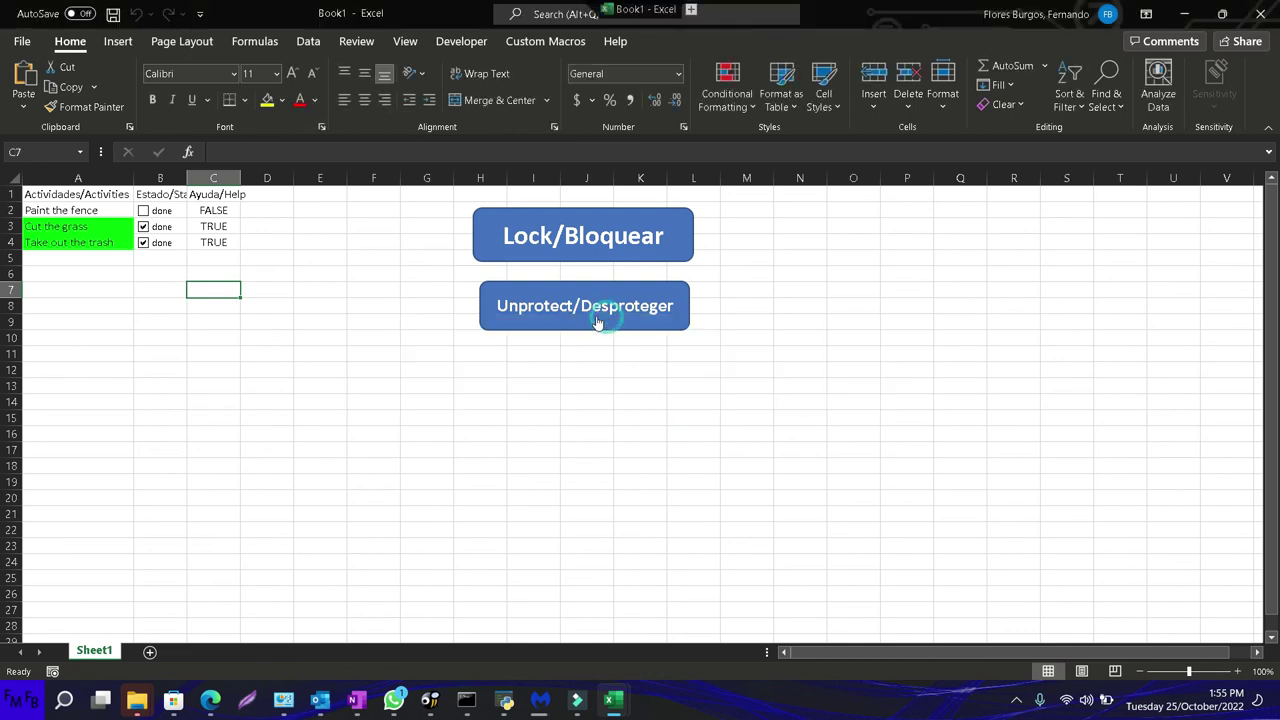
click(166, 227)
click(166, 211)
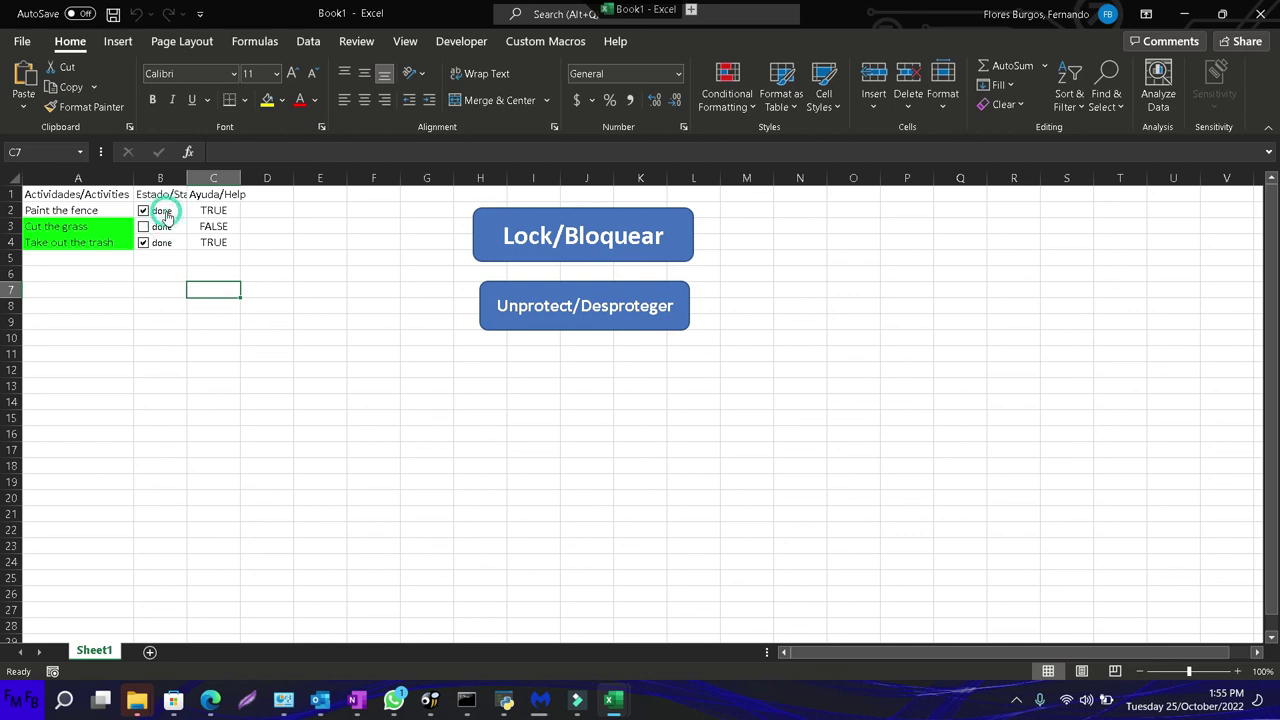